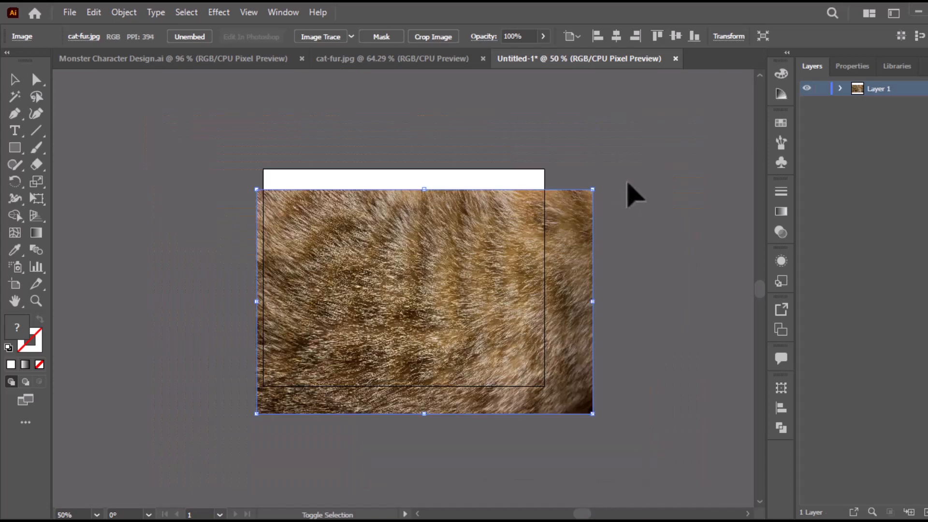
Step: Center the cat-fur image horizontally and vertically on the artboard
{"action": "left_click", "coordinate": [616, 36]}
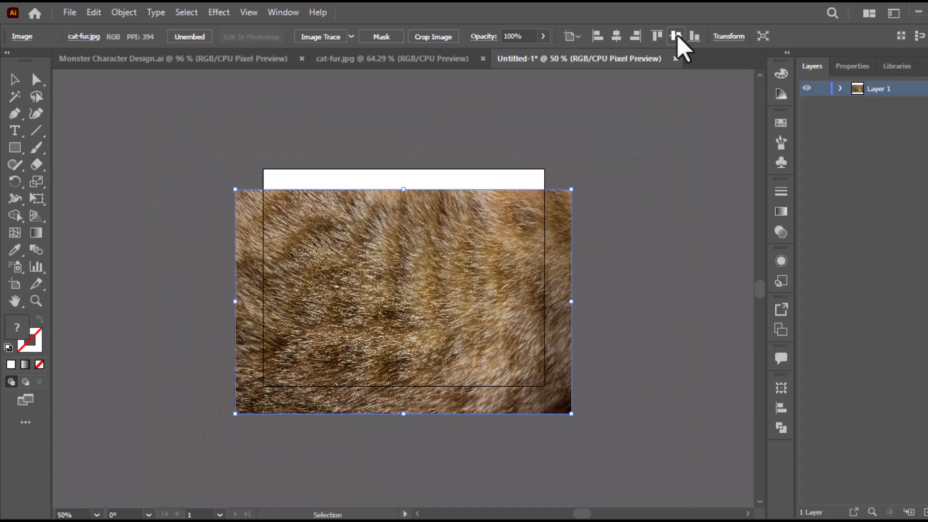
{"action": "left_click", "coordinate": [676, 37]}
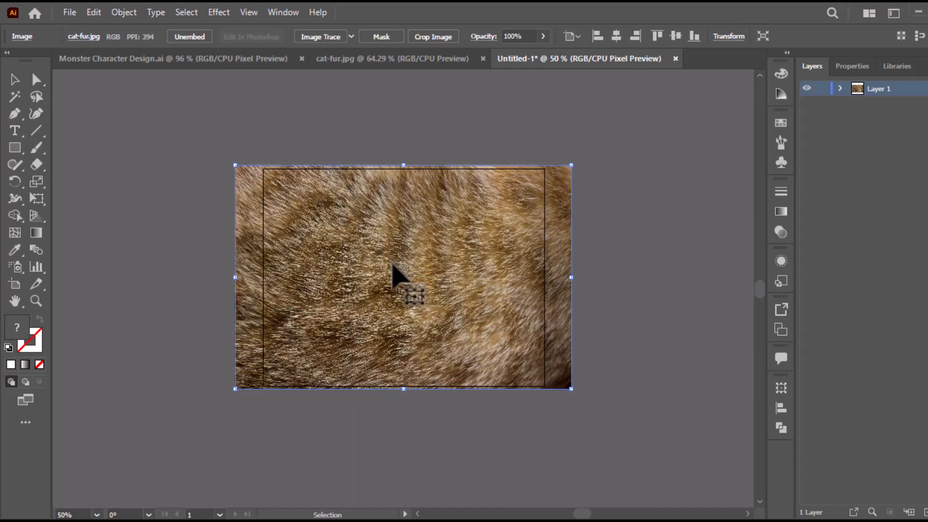
{"action": "key", "text": "ctrl+0"}
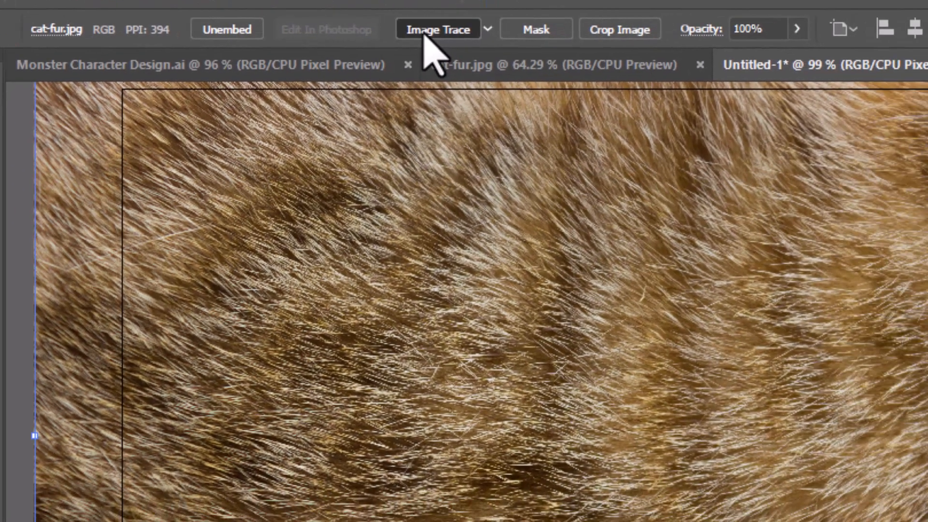
Step: Trace the large fur image with the default Image Trace preset and expand the result into vector shapes
{"action": "left_click", "coordinate": [530, 67]}
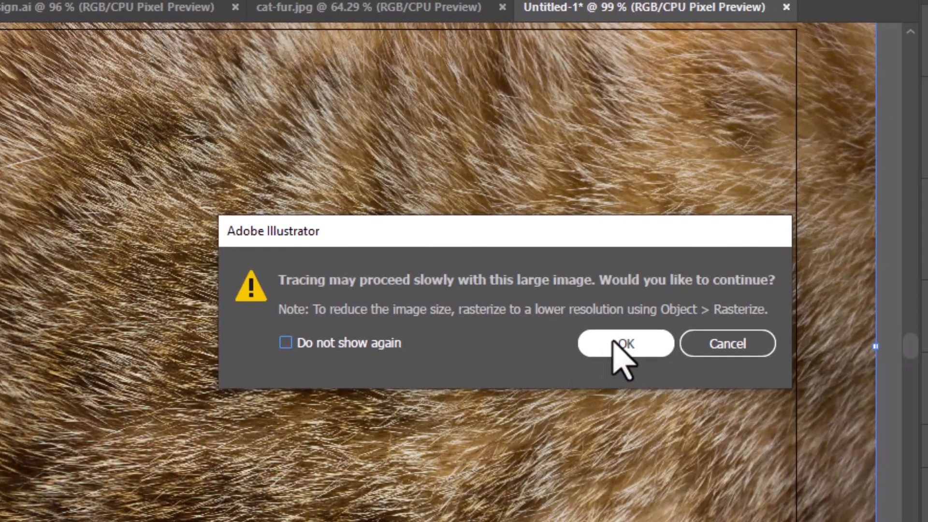
{"action": "left_click", "coordinate": [623, 344]}
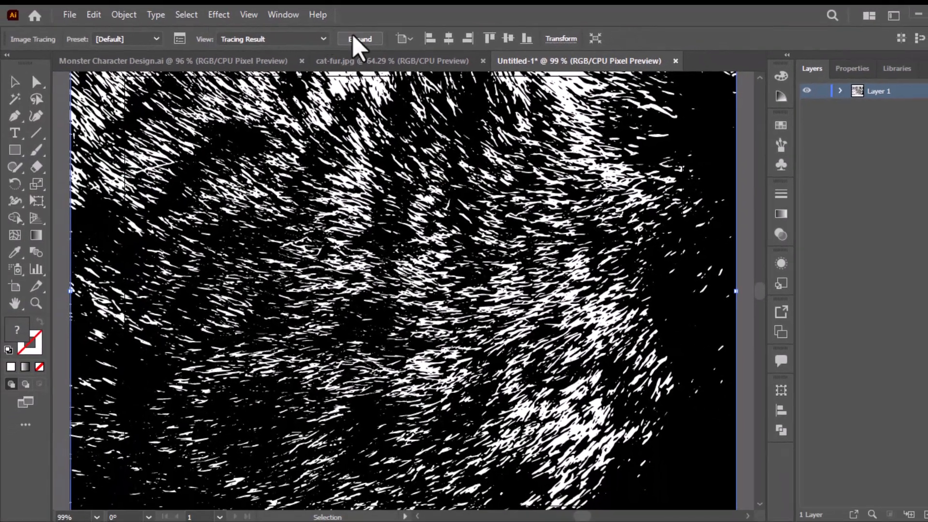
{"action": "left_click", "coordinate": [355, 38]}
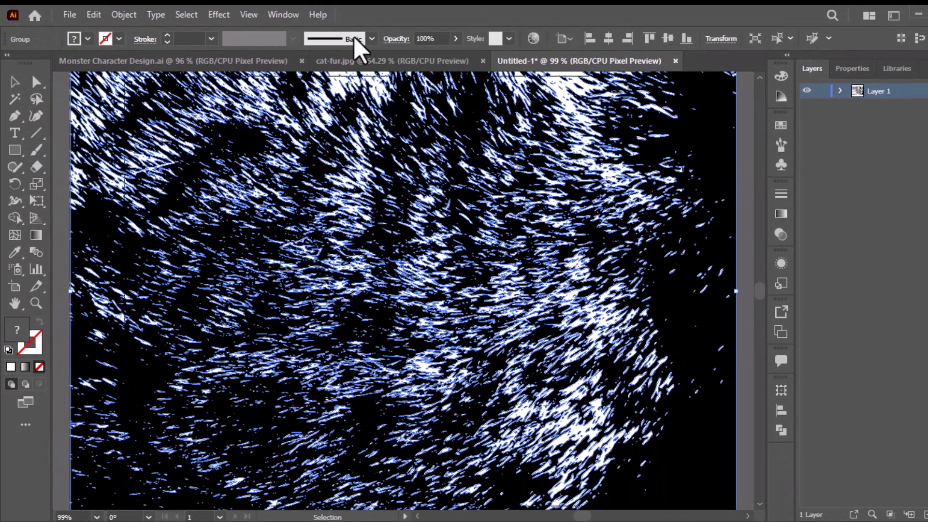
Step: Copy the five color circles from Monster Character Design.ai into the Untitled-1 document and place them just beside the fur texture's left edge
{"action": "left_click", "coordinate": [266, 62]}
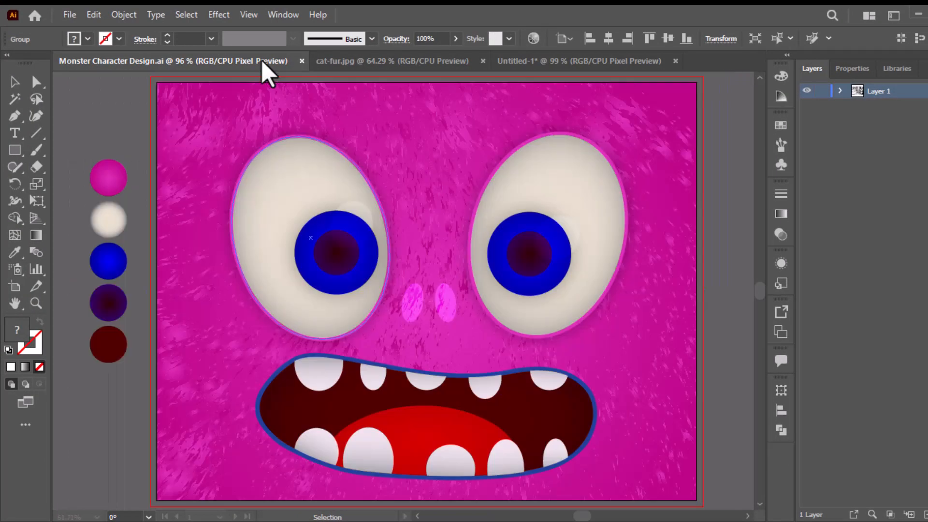
{"action": "left_click_drag", "start_coordinate": [117, 366], "coordinate": [107, 181]}
{"action": "left_click_drag", "start_coordinate": [120, 227], "coordinate": [61, 194]}
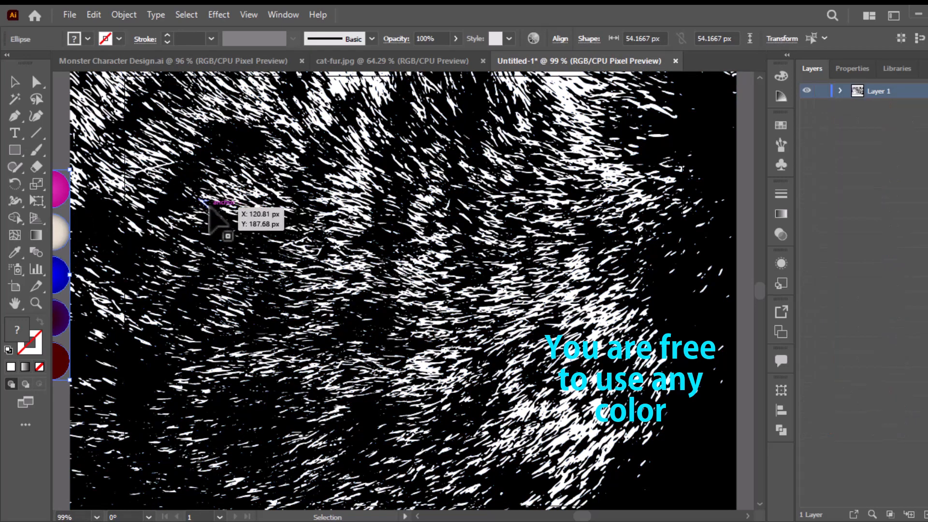
{"action": "scroll", "coordinate": [217, 208], "scroll_direction": "down", "scroll_amount": 1}
{"action": "scroll", "coordinate": [278, 189], "scroll_direction": "down", "scroll_amount": 2}
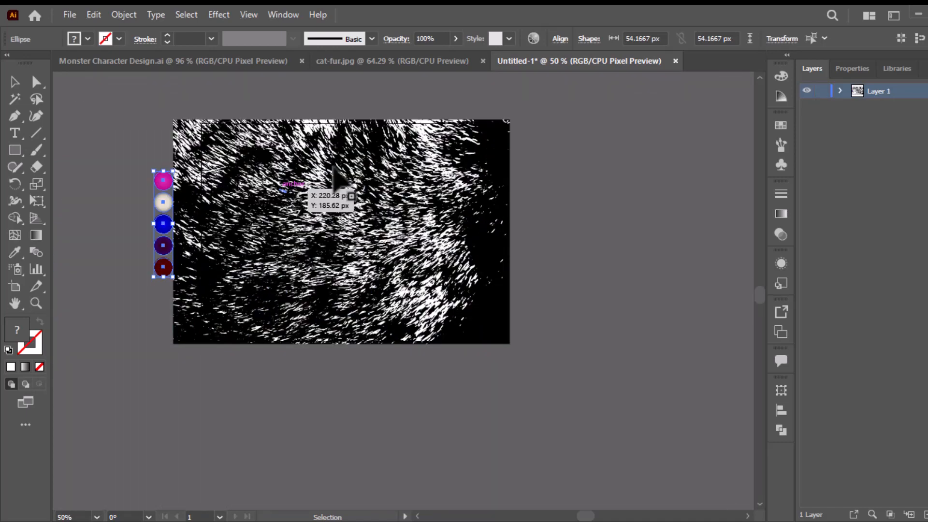
{"action": "left_click_drag", "start_coordinate": [337, 167], "coordinate": [418, 214]}
{"action": "scroll", "coordinate": [295, 244], "scroll_direction": "up", "scroll_amount": 2}
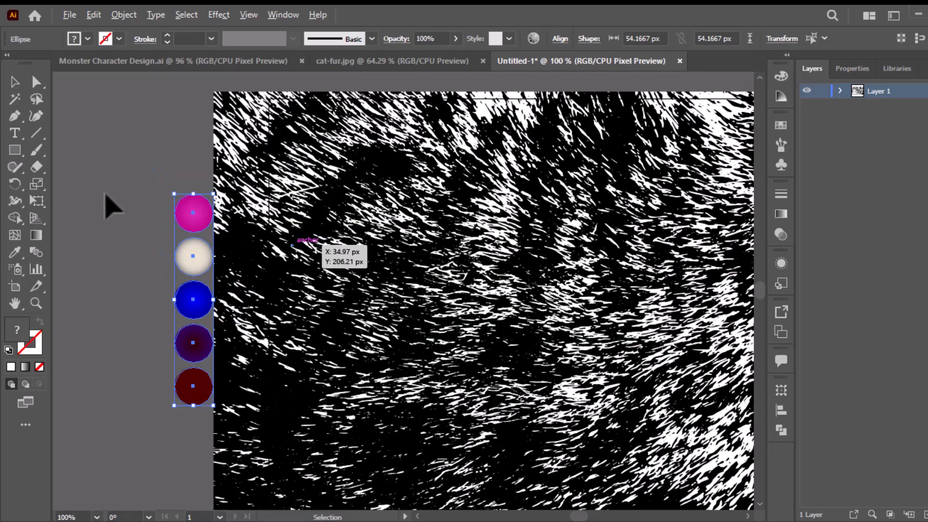
{"action": "left_click_drag", "start_coordinate": [207, 202], "coordinate": [192, 203]}
{"action": "left_click", "coordinate": [141, 184]}
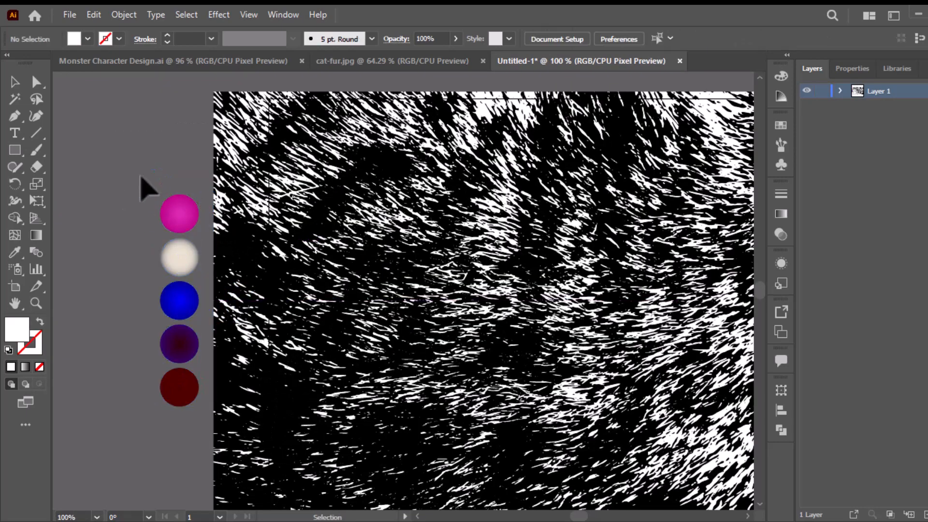
Step: Recolor the fur texture group by sampling the pink gradient circle with the Eyedropper
{"action": "left_click", "coordinate": [14, 253]}
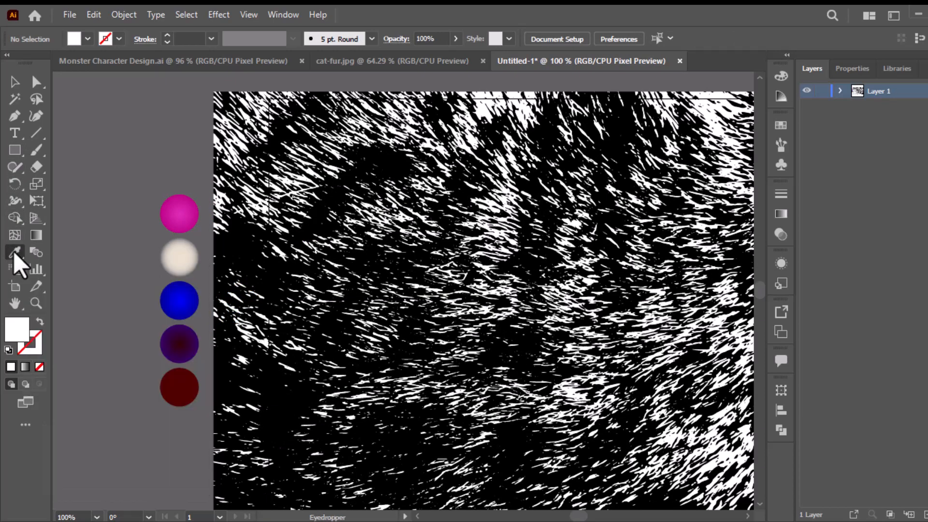
{"action": "left_click", "coordinate": [14, 83]}
{"action": "left_click", "coordinate": [314, 139]}
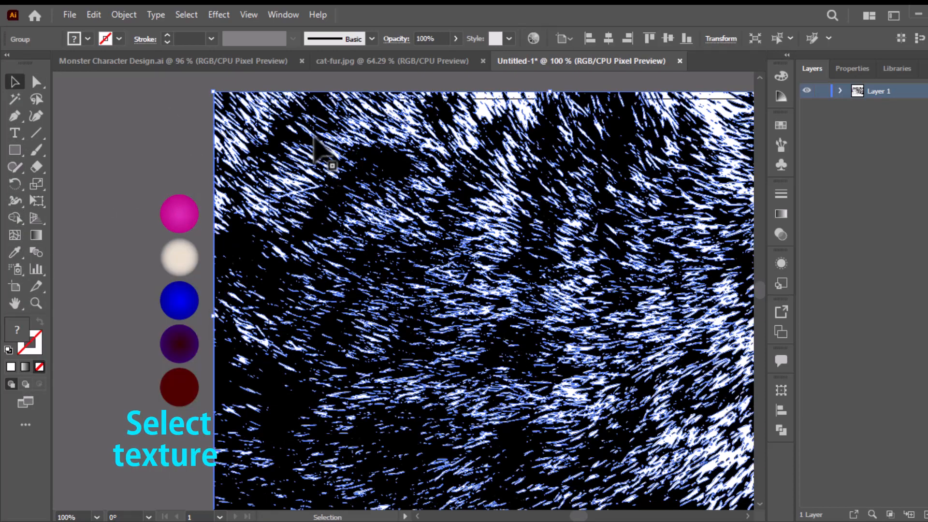
{"action": "left_click", "coordinate": [13, 253]}
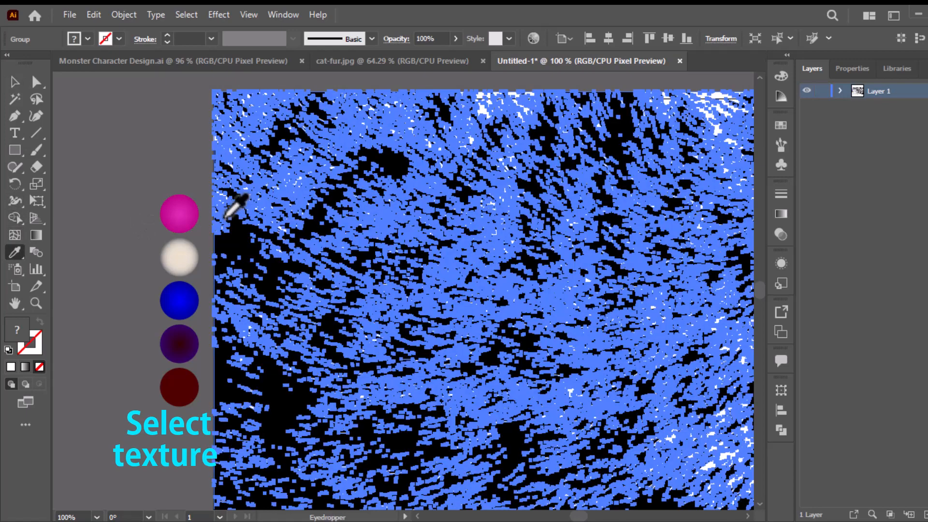
{"action": "left_click", "coordinate": [185, 212]}
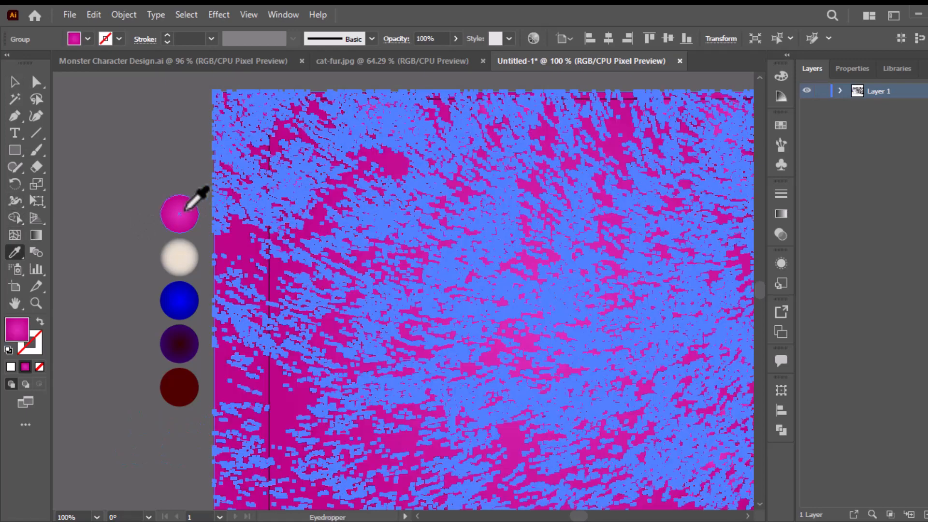
{"action": "left_click", "coordinate": [15, 81]}
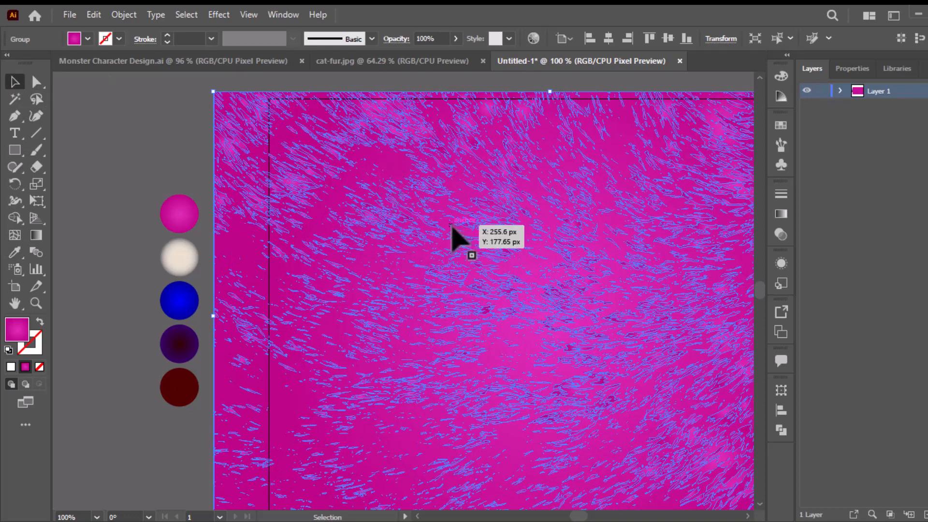
{"action": "key", "text": "ctrl+0"}
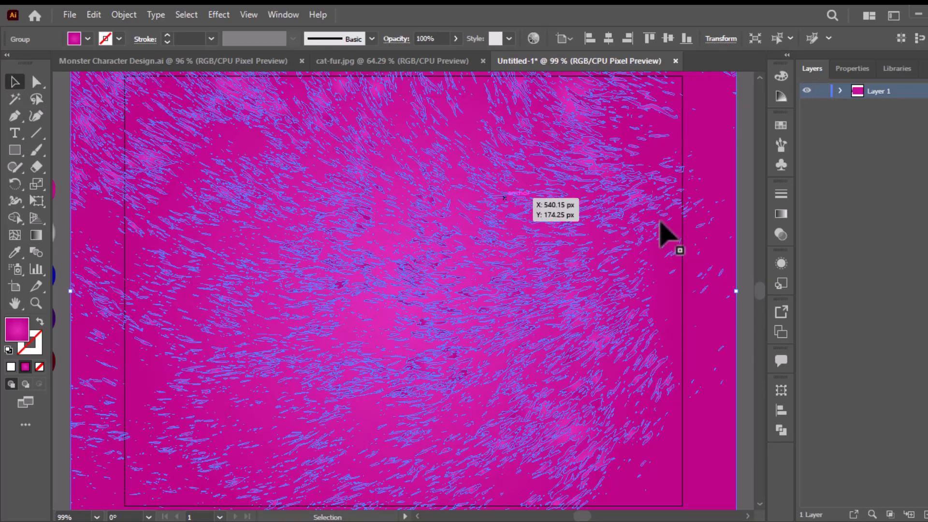
{"action": "left_click", "coordinate": [745, 222]}
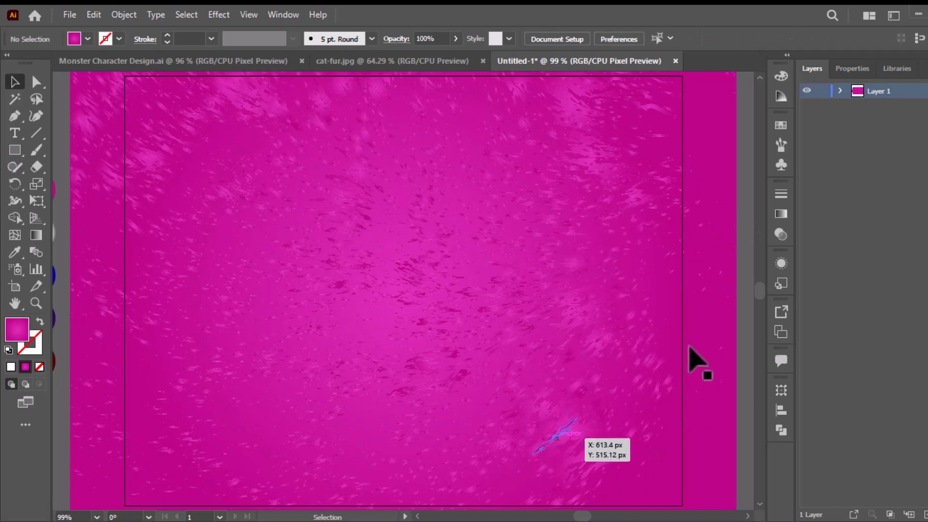
Step: Rotate the pink fur texture 90° counter-clockwise so it stands upright
{"action": "scroll", "coordinate": [659, 332], "scroll_direction": "down", "scroll_amount": 3}
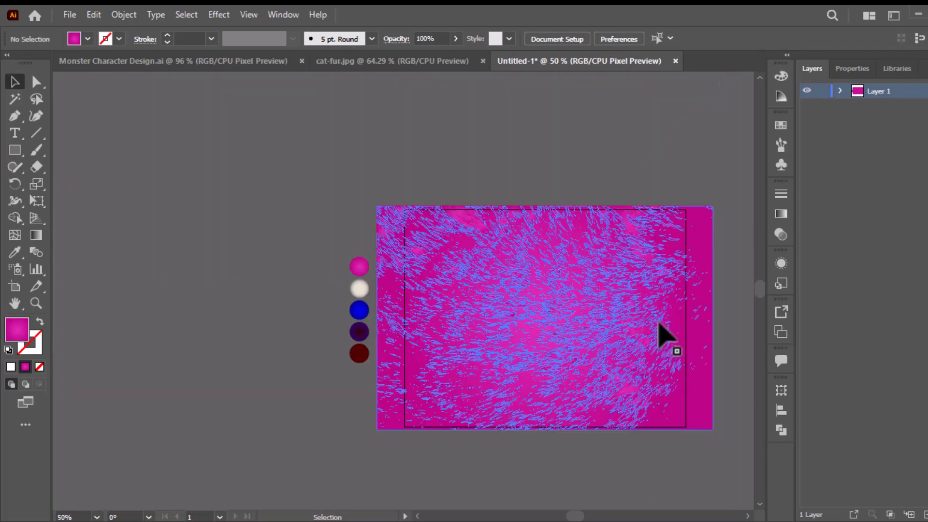
{"action": "left_click", "coordinate": [708, 427]}
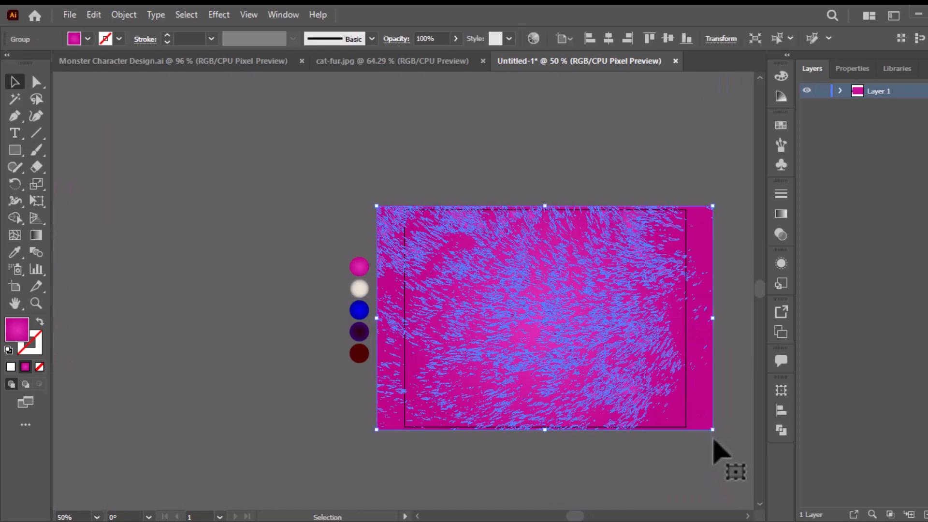
{"action": "left_click_drag", "start_coordinate": [683, 155], "coordinate": [609, 143]}
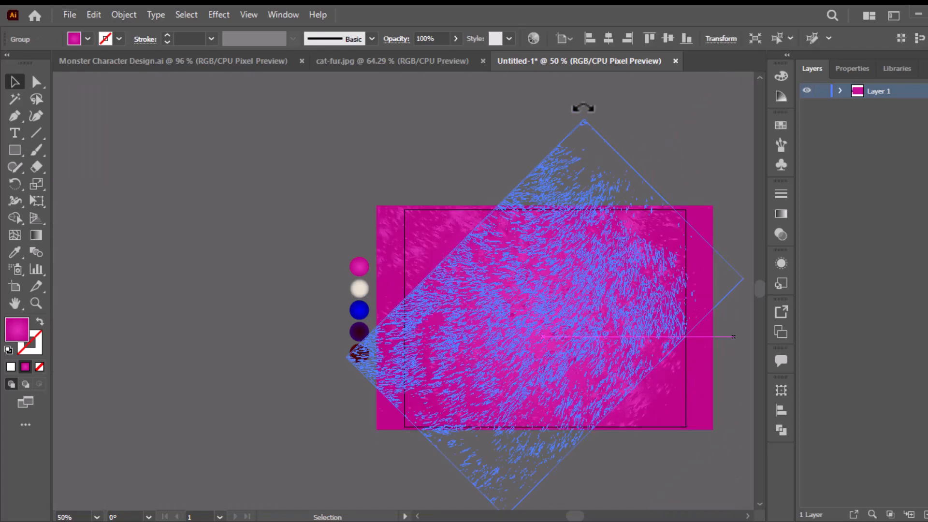
{"action": "left_click_drag", "start_coordinate": [584, 108], "coordinate": [644, 121]}
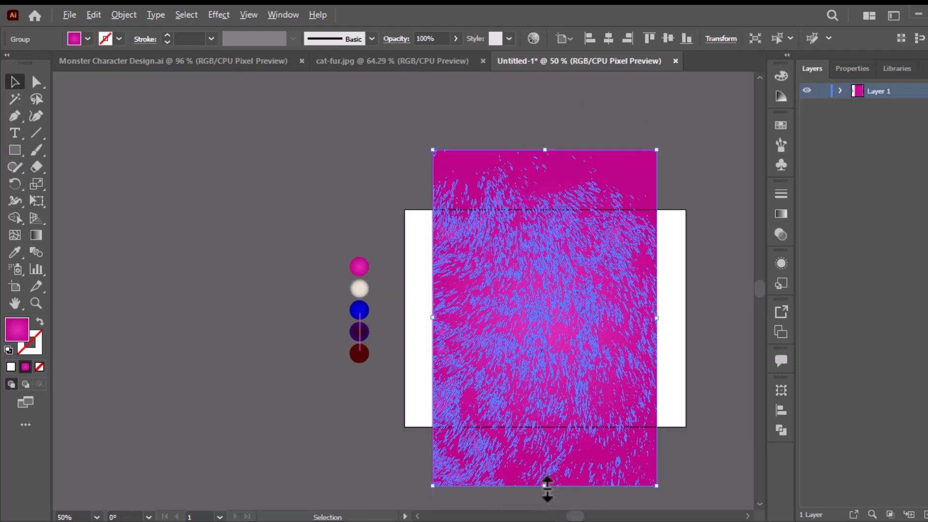
Step: Reduce the texture's height to about 837 px and widen it from its center until it covers the full artboard width
{"action": "mouse_move", "coordinate": [547, 476]}
{"action": "left_mouse_down"}
{"action": "mouse_move", "coordinate": [552, 460]}
{"action": "mouse_move", "coordinate": [555, 474]}
{"action": "left_mouse_up"}
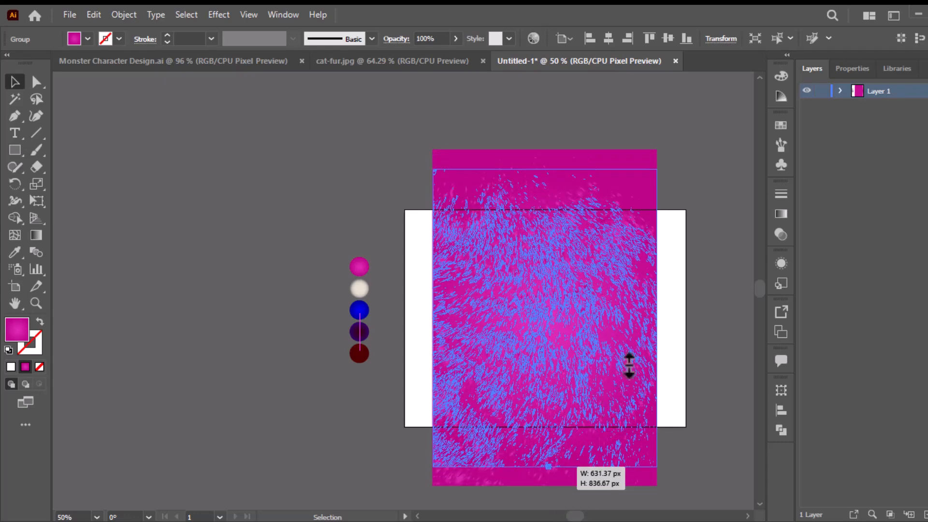
{"action": "left_click_drag", "start_coordinate": [659, 305], "coordinate": [692, 315]}
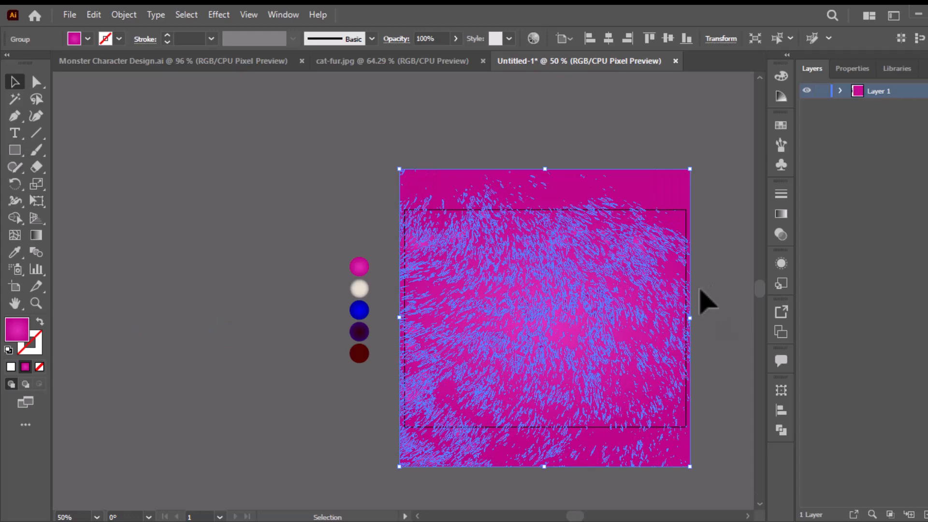
{"action": "key", "text": "ctrl+0"}
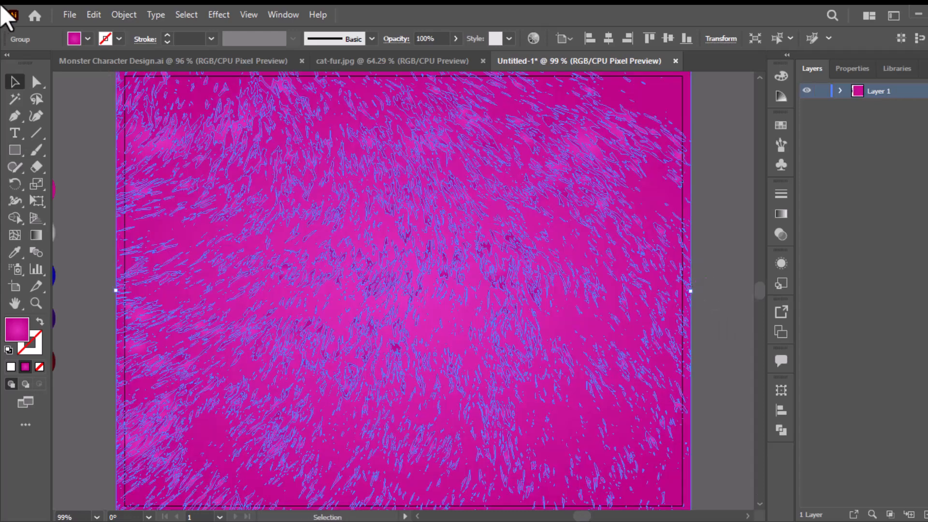
Step: Draw a pink-gradient rectangle about 793 by 614 px over the texture and fit it to the artboard's edges
{"action": "left_click", "coordinate": [13, 151]}
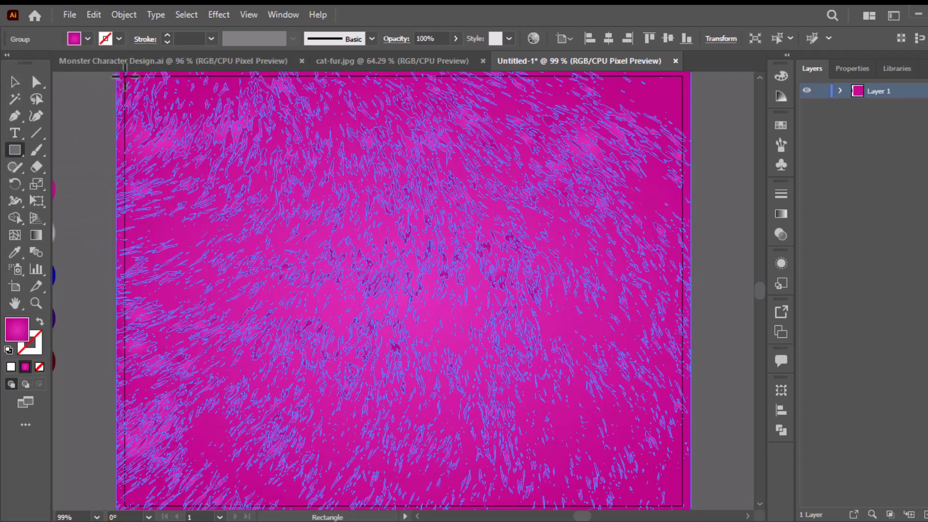
{"action": "left_click_drag", "start_coordinate": [125, 76], "coordinate": [682, 438]}
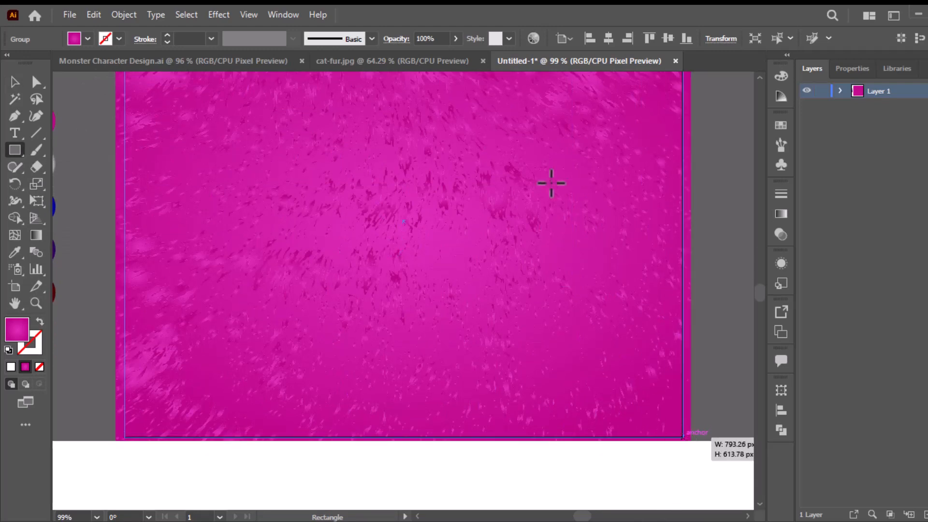
{"action": "left_click_drag", "start_coordinate": [470, 124], "coordinate": [471, 263]}
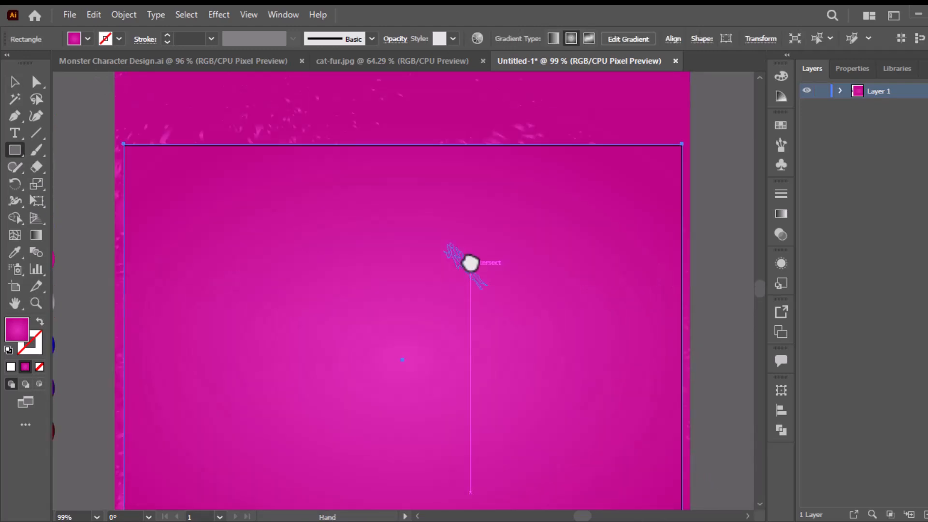
{"action": "left_click", "coordinate": [15, 82]}
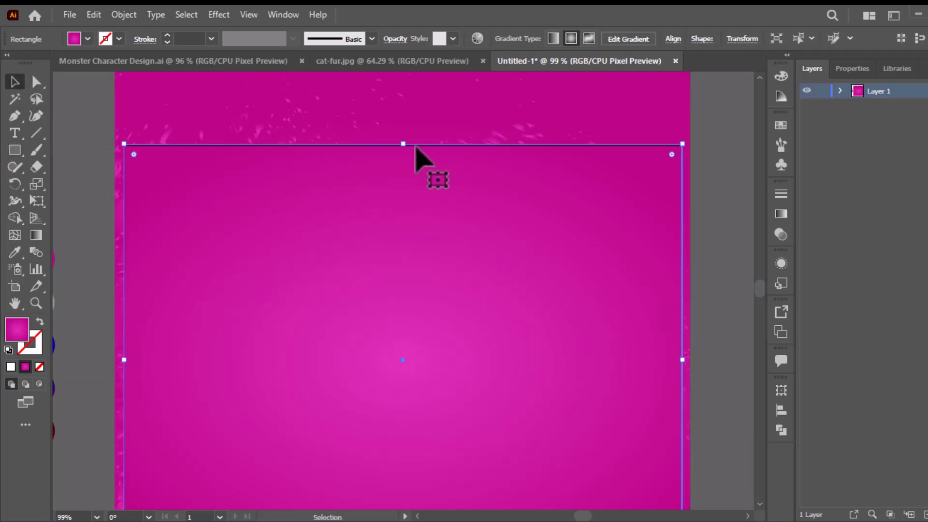
{"action": "key", "text": "ctrl+1"}
{"action": "left_click_drag", "start_coordinate": [403, 144], "coordinate": [400, 145]}
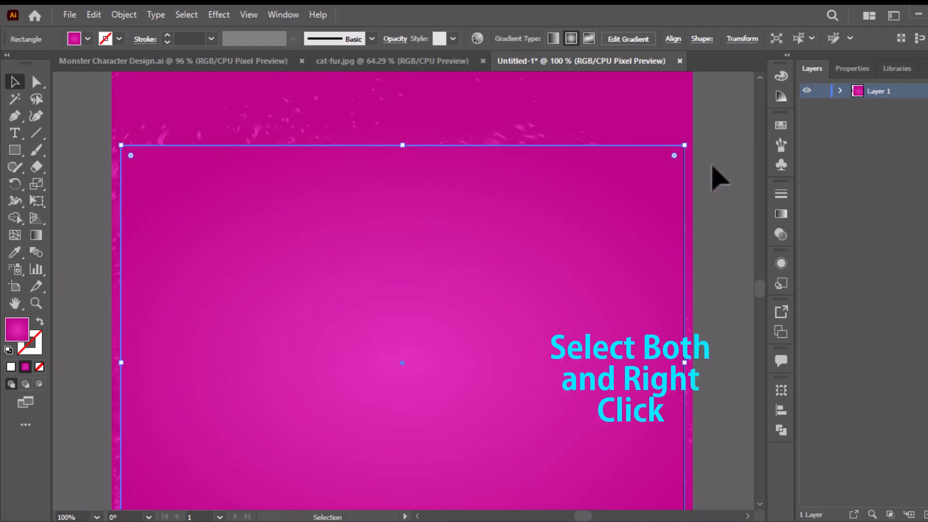
Step: Select the rectangle and the fur texture together and make a clipping mask that trims the texture to the artboard
{"action": "key", "text": "ctrl+a"}
{"action": "right_click", "coordinate": [548, 212]}
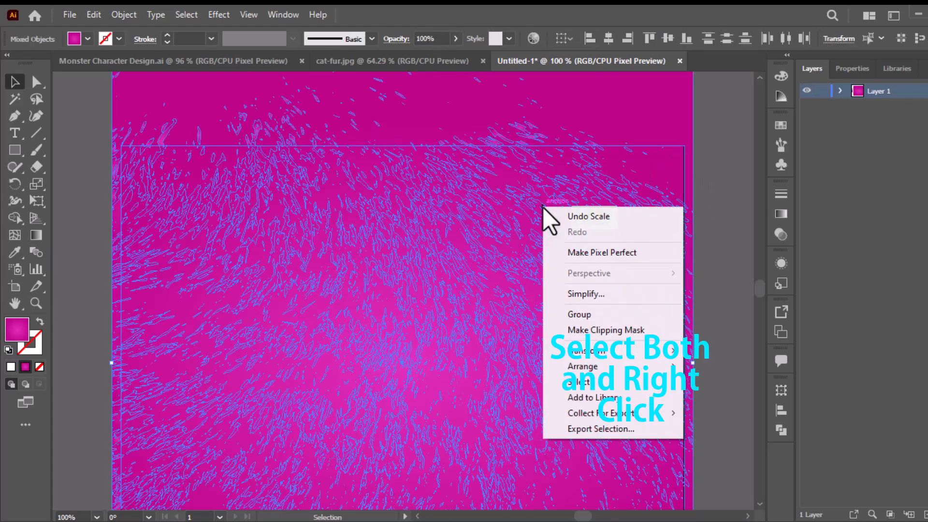
{"action": "left_click", "coordinate": [589, 332]}
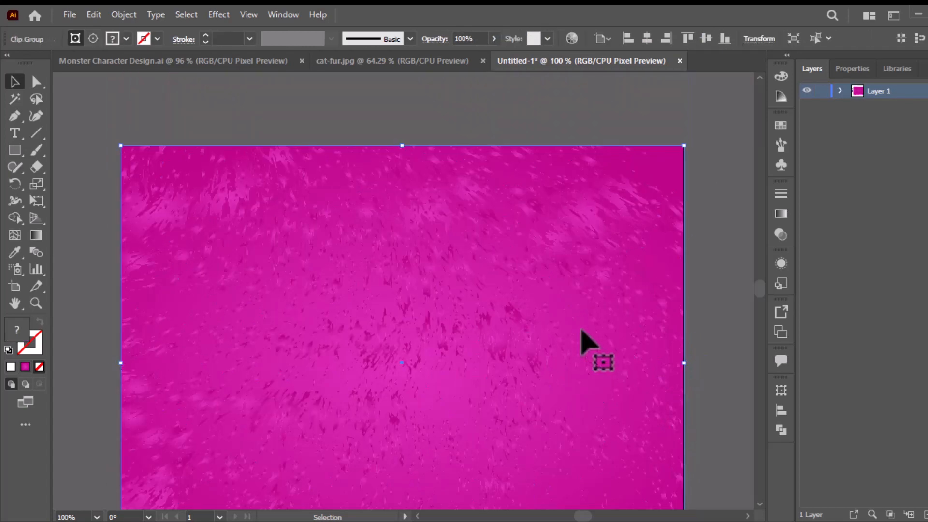
{"action": "key", "text": "ctrl+0"}
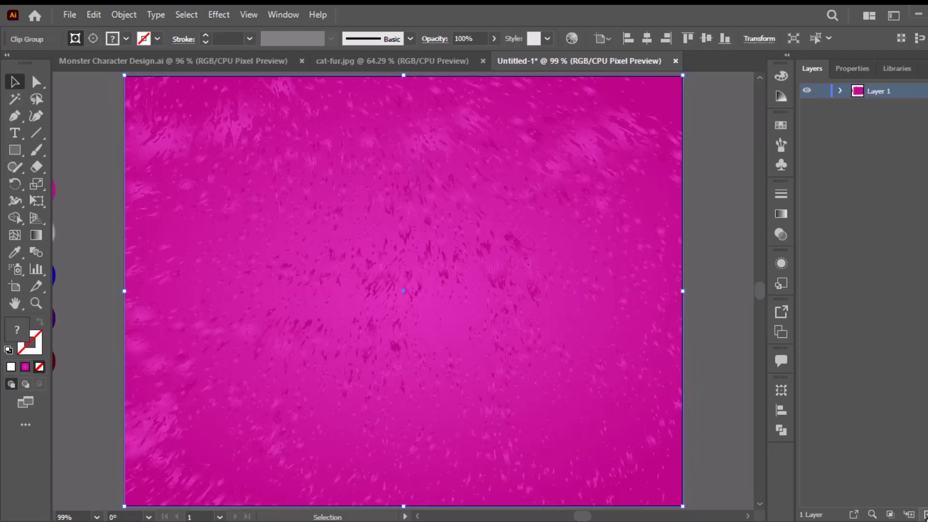
Step: Lock Layer 1 and add a new layer above it
{"action": "left_click", "coordinate": [821, 91]}
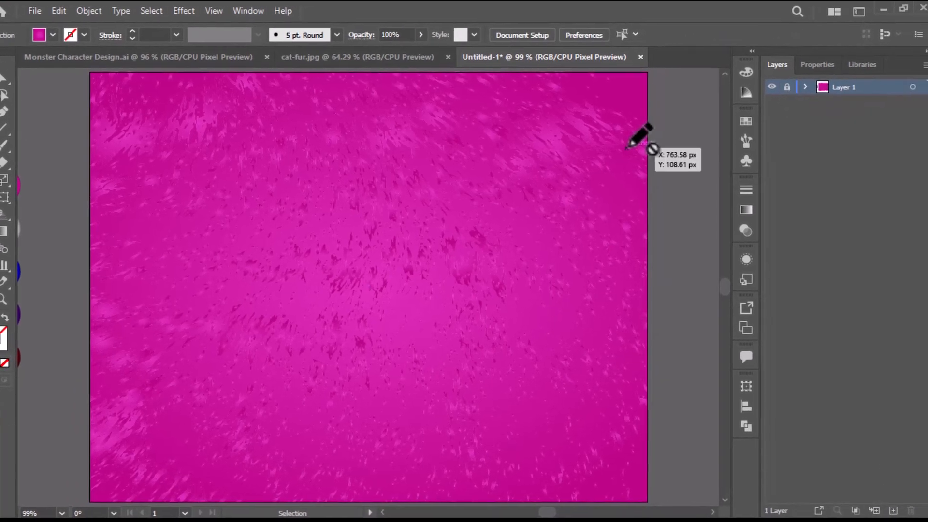
{"action": "left_click", "coordinate": [886, 510]}
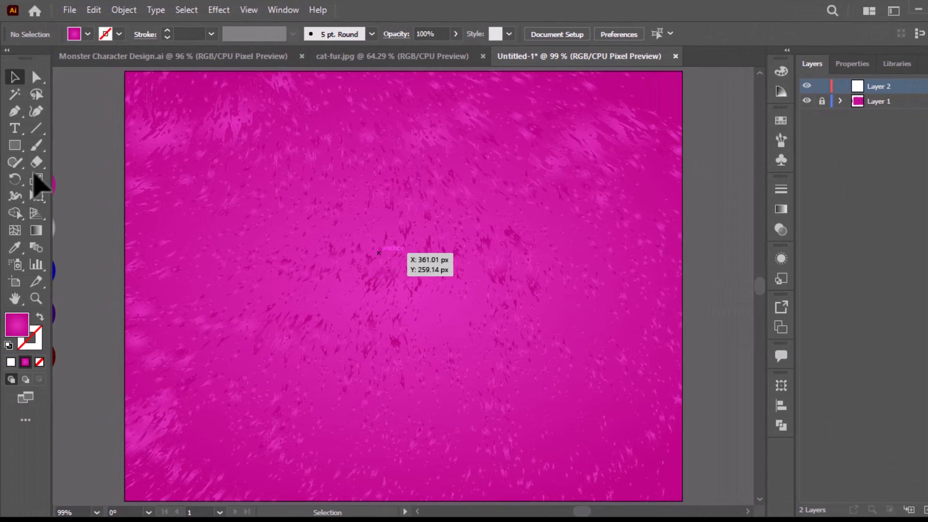
Step: Draw a circle over the left half of the artboard and fill it with the cream gradient sampled from the palette circles
{"action": "left_click", "coordinate": [19, 148]}
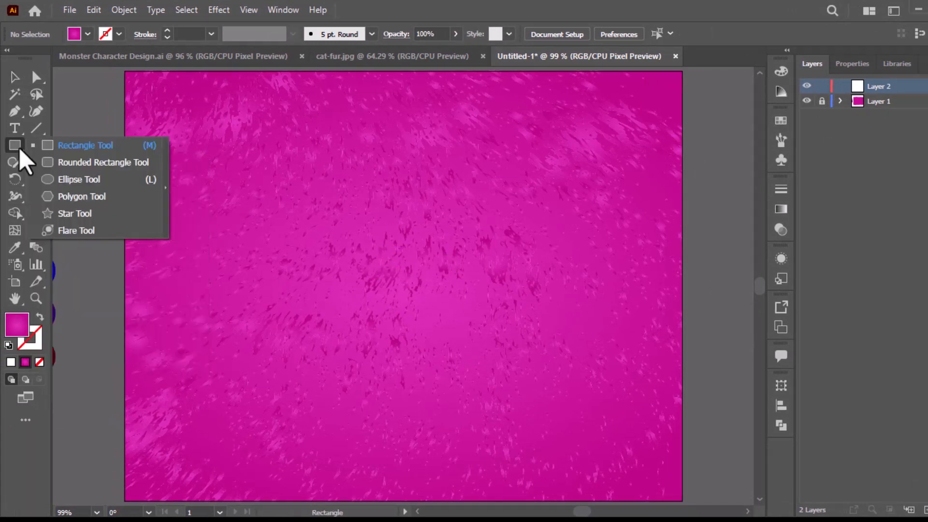
{"action": "left_click", "coordinate": [57, 179]}
{"action": "left_click_drag", "start_coordinate": [206, 215], "coordinate": [359, 397]}
{"action": "left_click_drag", "start_coordinate": [230, 315], "coordinate": [225, 308]}
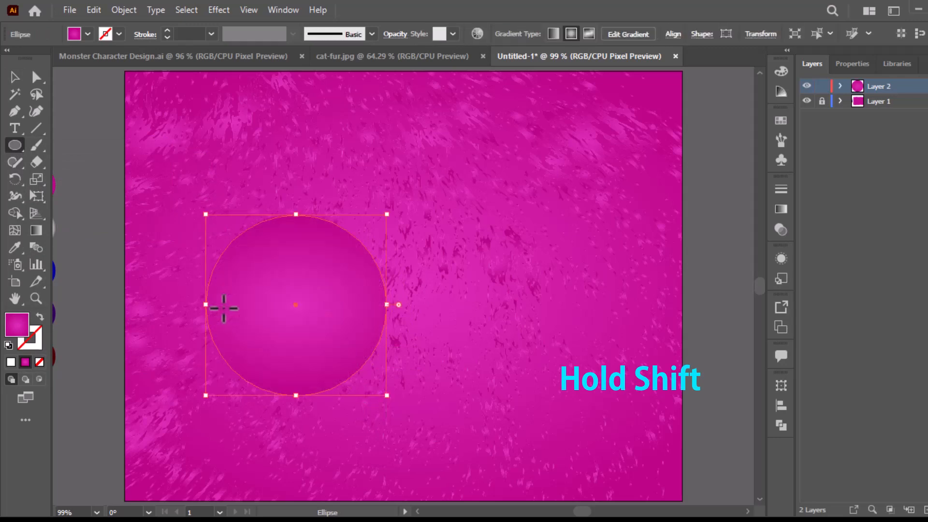
{"action": "left_click_drag", "start_coordinate": [160, 167], "coordinate": [259, 125]}
{"action": "left_click", "coordinate": [14, 247]}
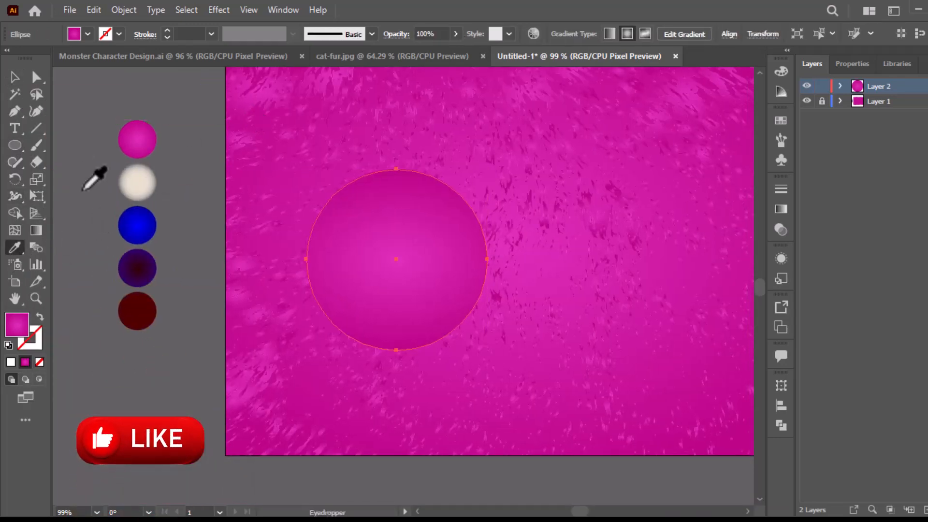
{"action": "left_click", "coordinate": [135, 180]}
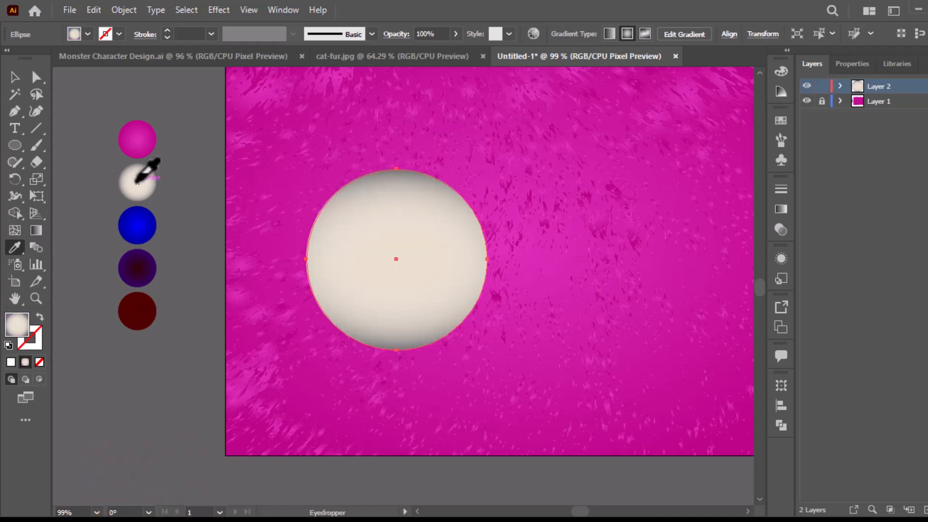
Step: Narrow the cream circle's radial gradient so its spread matches the circle's outline and shades the sides evenly
{"action": "left_click", "coordinate": [12, 82]}
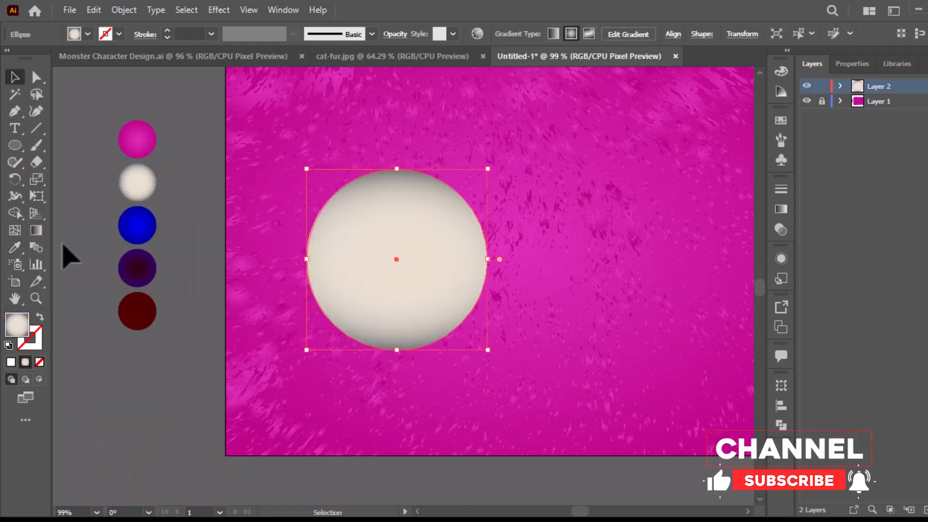
{"action": "left_click", "coordinate": [36, 230]}
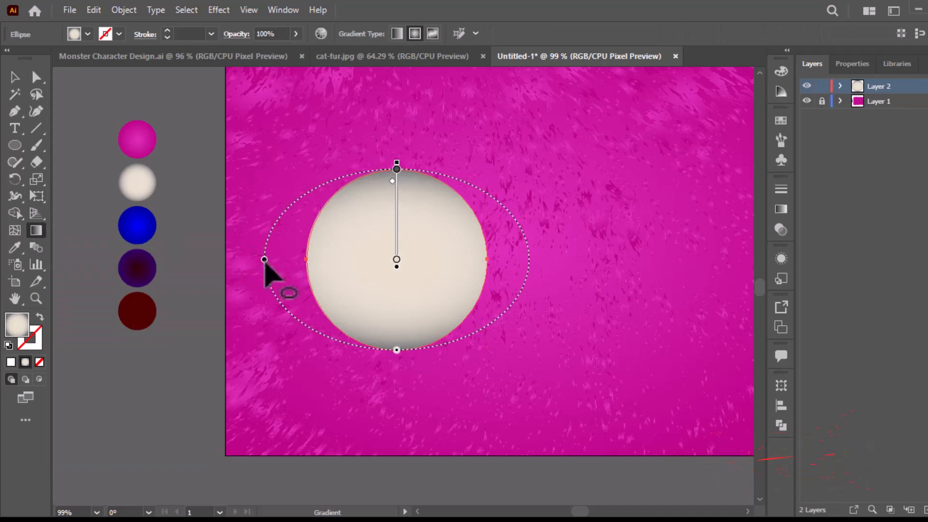
{"action": "left_click_drag", "start_coordinate": [264, 261], "coordinate": [306, 267]}
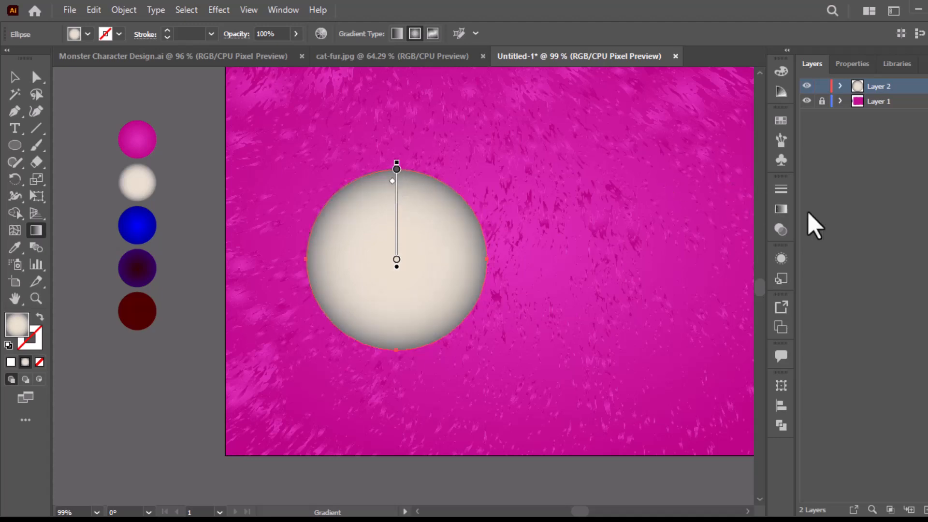
Step: Review the cream gradient's dark outer stop and raise the center stop's green value for a yellower cream
{"action": "left_click", "coordinate": [781, 209]}
{"action": "double_click", "coordinate": [738, 299]}
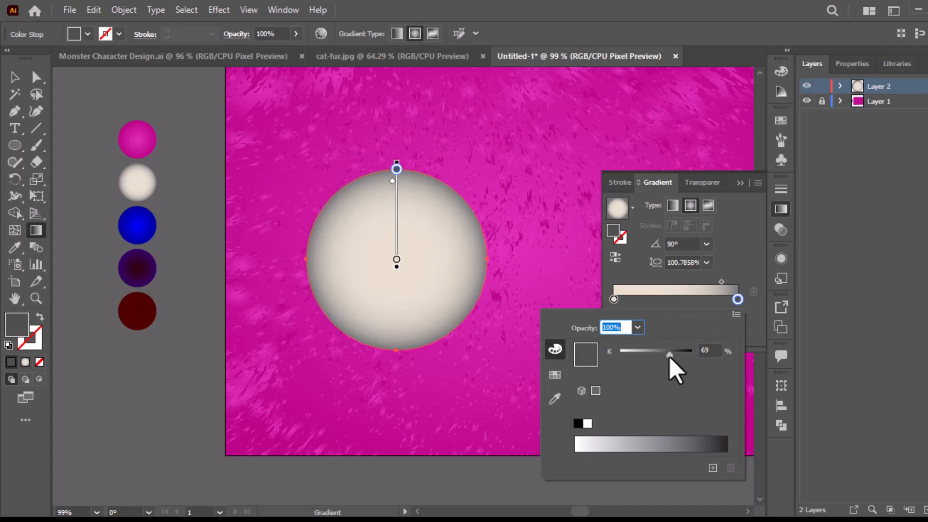
{"action": "double_click", "coordinate": [613, 299]}
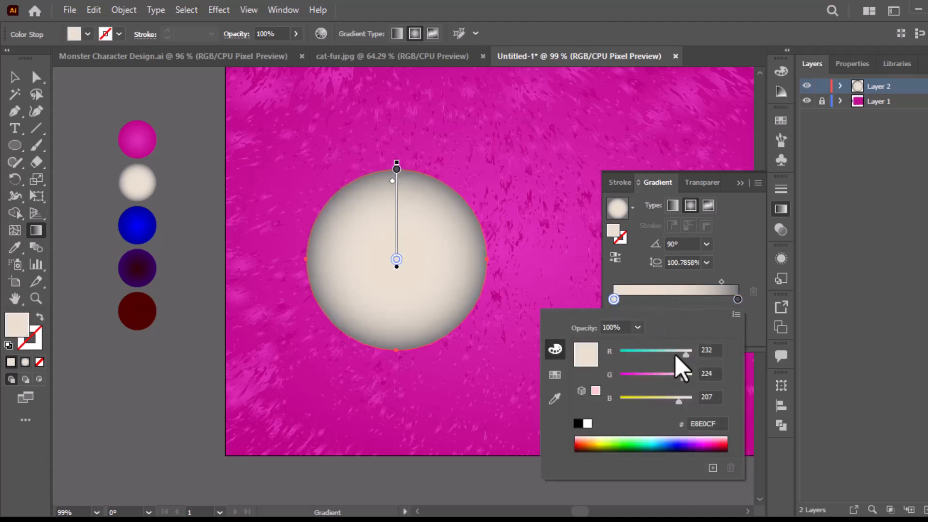
{"action": "left_click", "coordinate": [686, 377]}
{"action": "left_click", "coordinate": [776, 208]}
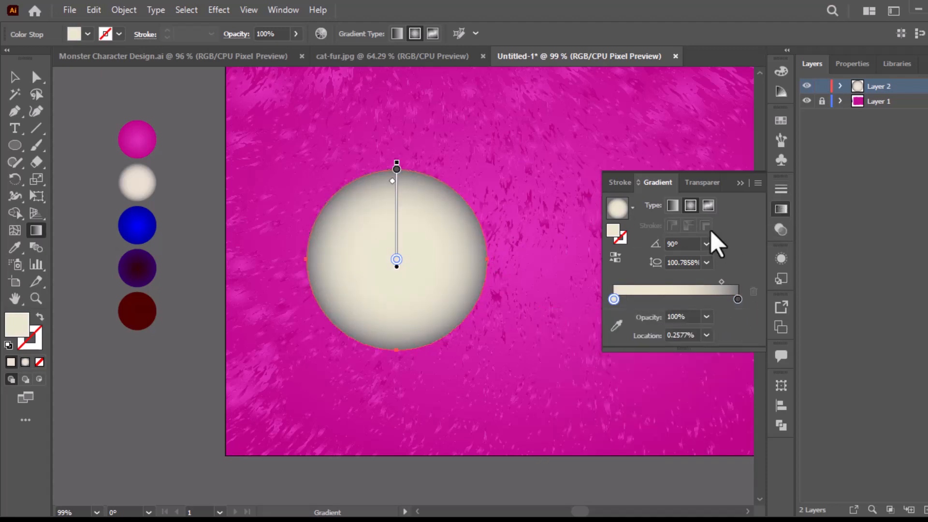
{"action": "left_click", "coordinate": [781, 208]}
Step: Move the cream circle up and reshape it into a tall, narrower oval eyeball
{"action": "left_click", "coordinate": [14, 78]}
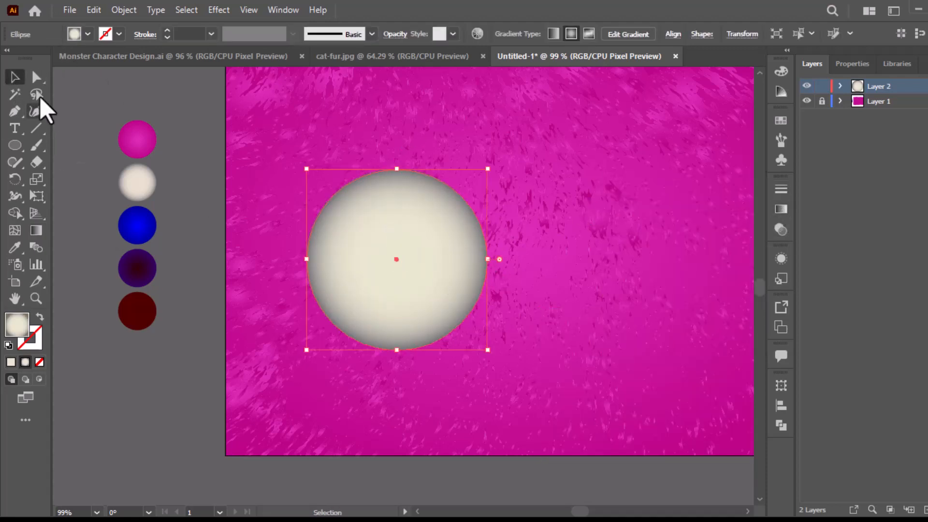
{"action": "left_click_drag", "start_coordinate": [393, 269], "coordinate": [393, 330]}
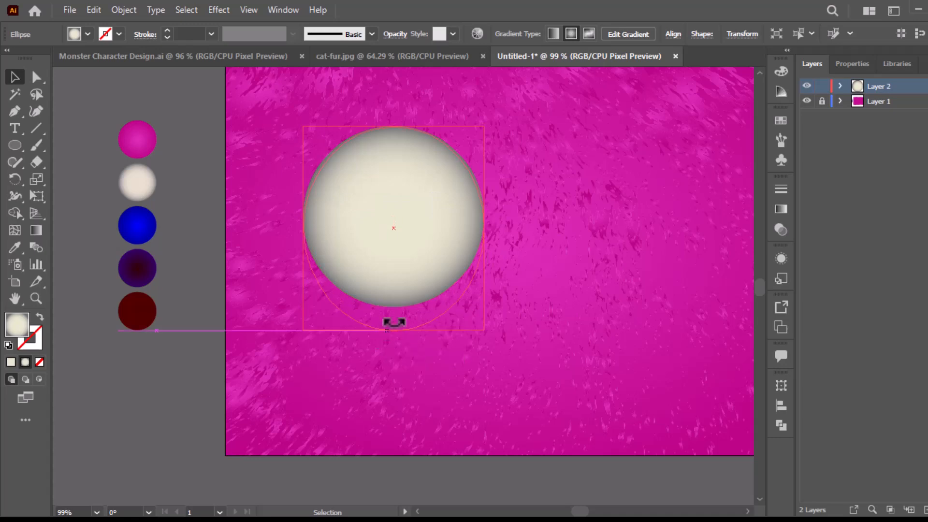
{"action": "left_click_drag", "start_coordinate": [394, 126], "coordinate": [401, 101]}
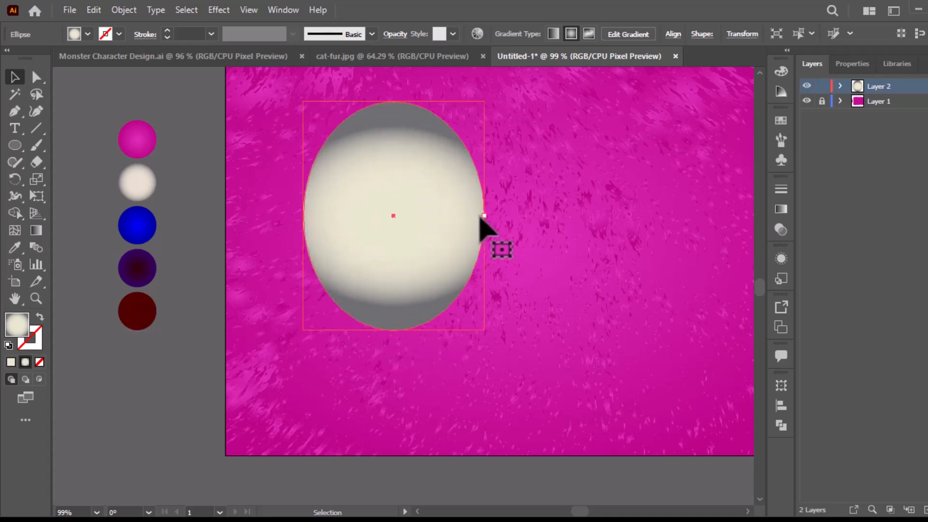
{"action": "left_click_drag", "start_coordinate": [484, 215], "coordinate": [460, 221]}
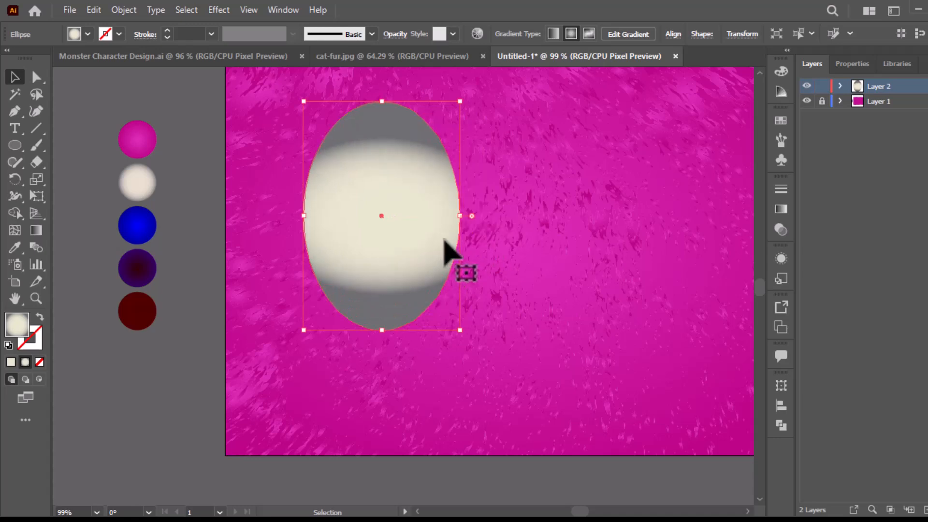
Step: Refit the oval's radial gradient by adjusting its width and height until the gray shading follows the whole outline
{"action": "left_click", "coordinate": [37, 231]}
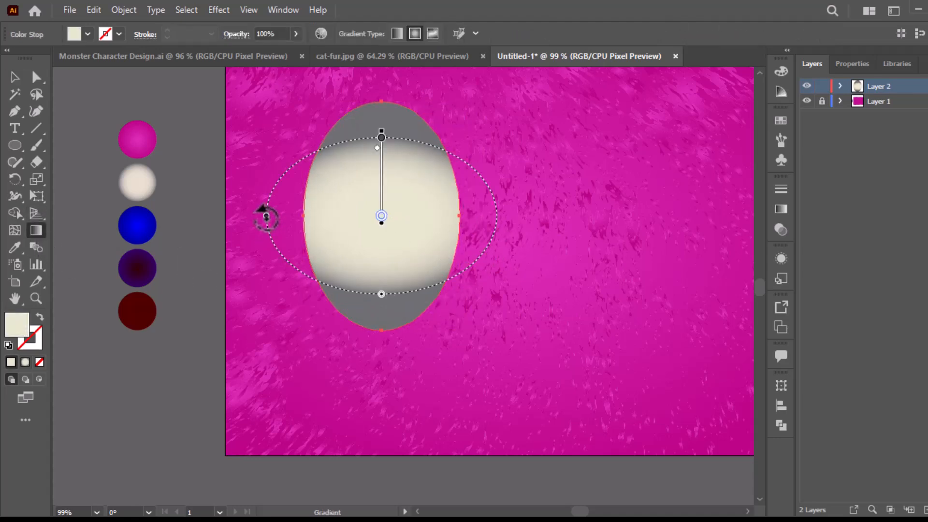
{"action": "left_click_drag", "start_coordinate": [266, 216], "coordinate": [312, 218]}
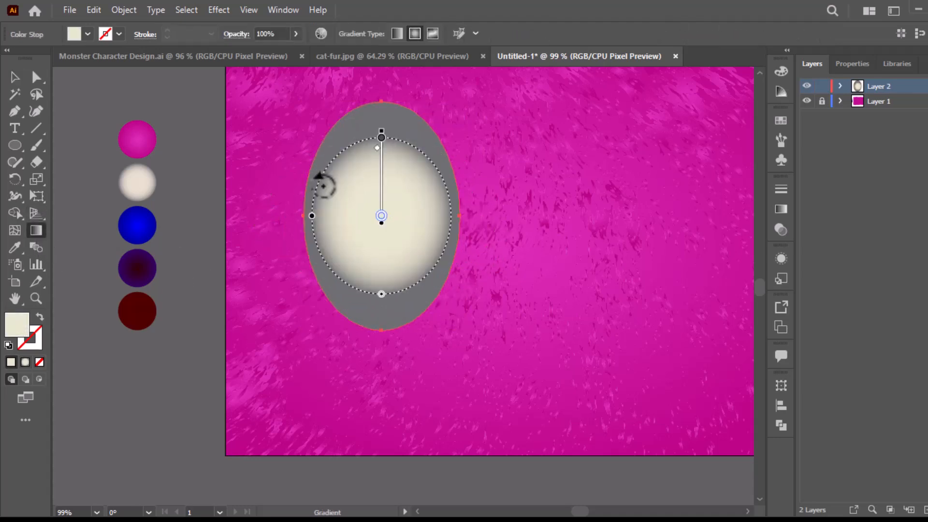
{"action": "left_click_drag", "start_coordinate": [381, 295], "coordinate": [372, 374]}
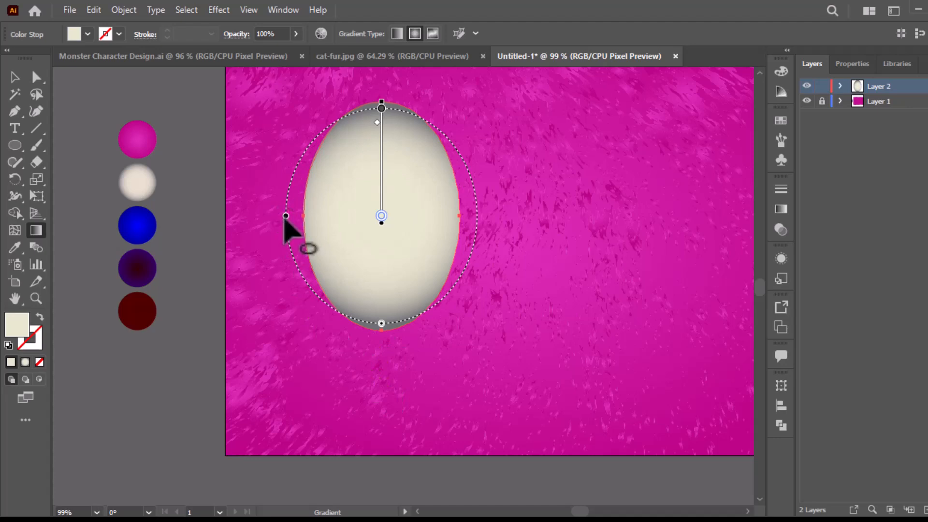
{"action": "left_click_drag", "start_coordinate": [286, 216], "coordinate": [303, 216]}
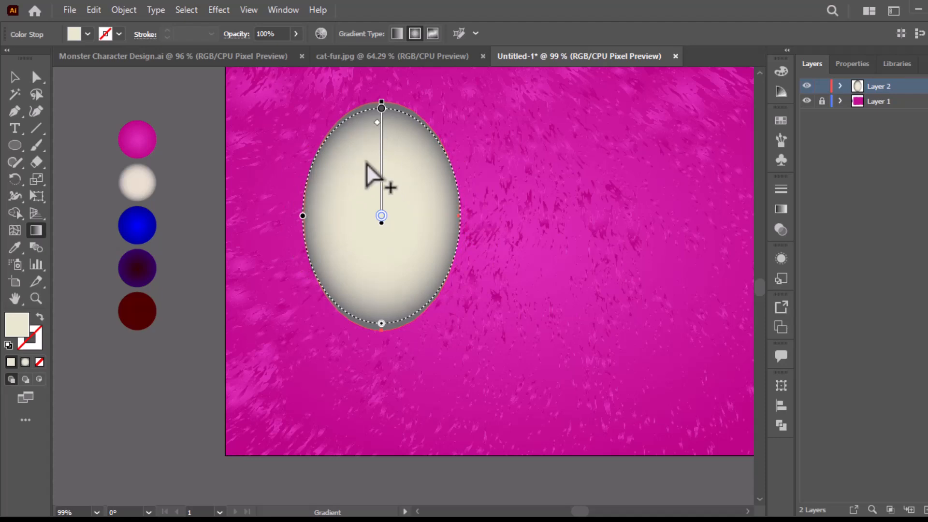
{"action": "left_click_drag", "start_coordinate": [381, 102], "coordinate": [421, 187]}
{"action": "left_click", "coordinate": [14, 77]}
Step: Draw a small iris circle just below and right of the eyeball's center and fill it with the palette's blue gradient
{"action": "key", "text": "space"}
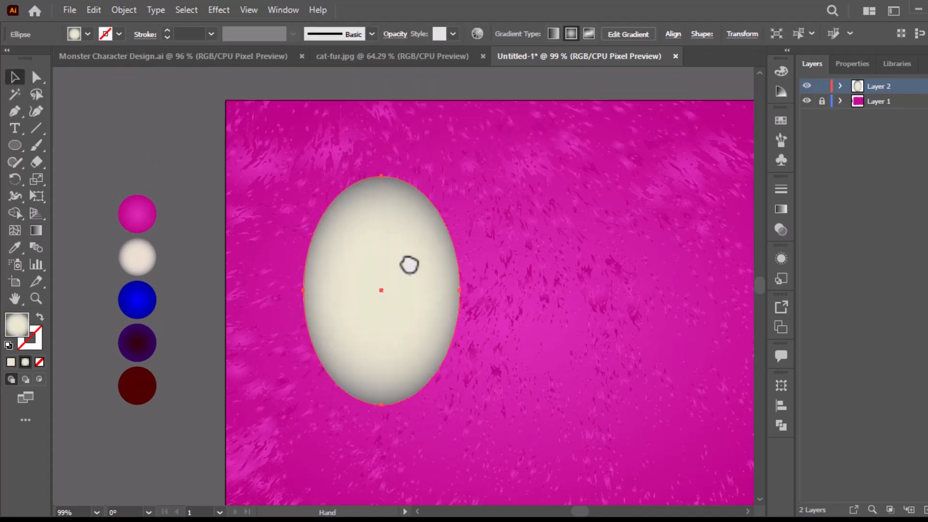
{"action": "left_click_drag", "start_coordinate": [414, 318], "coordinate": [399, 244]}
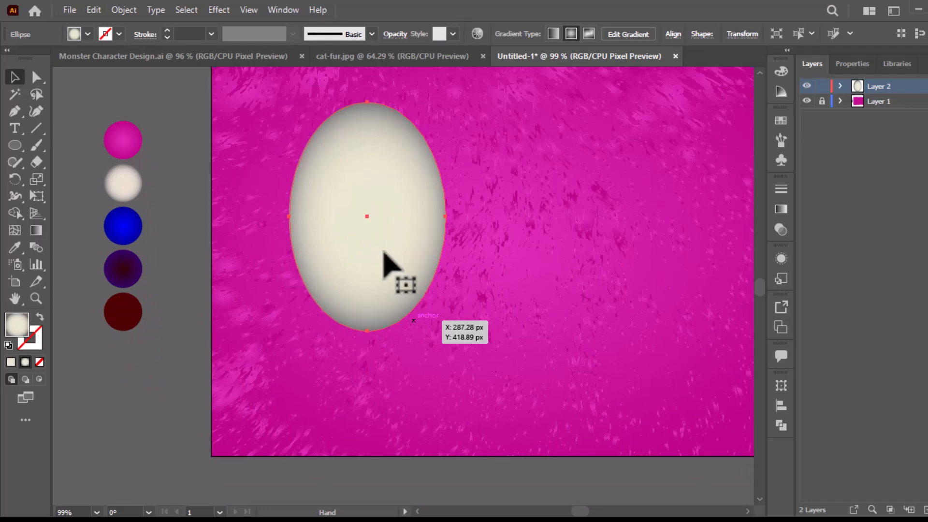
{"action": "left_click", "coordinate": [17, 148]}
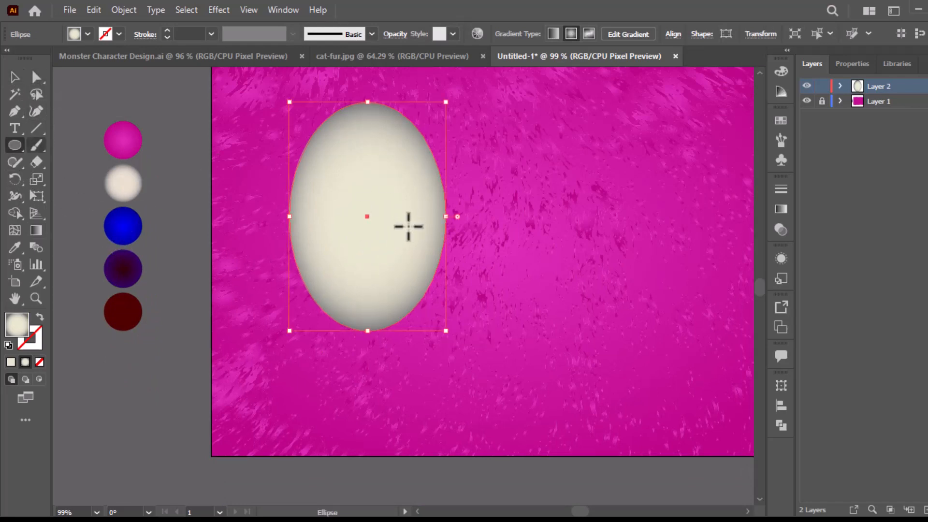
{"action": "left_click_drag", "start_coordinate": [355, 209], "coordinate": [372, 245]}
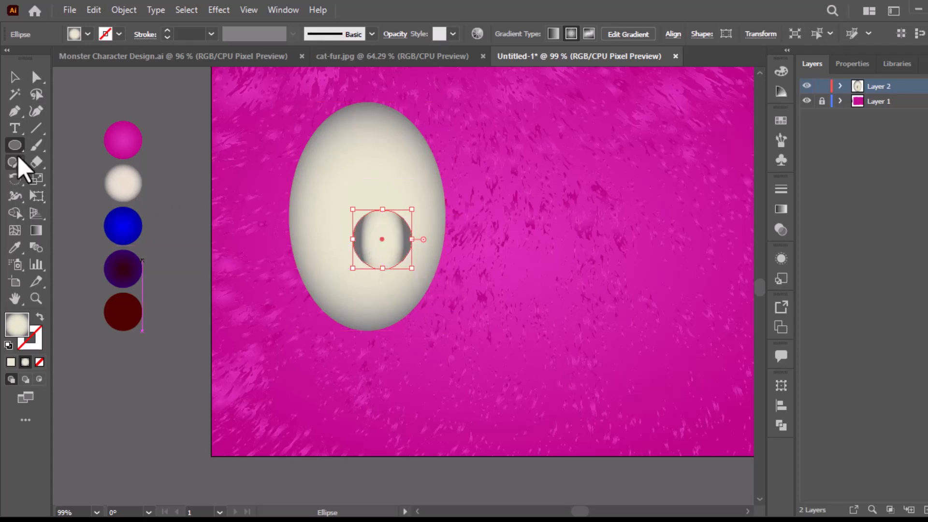
{"action": "left_click", "coordinate": [129, 224]}
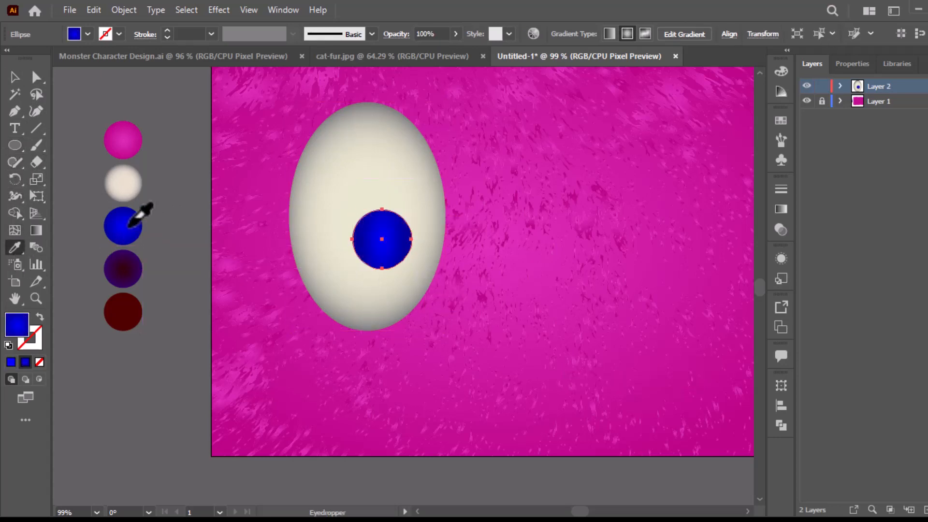
{"action": "left_click", "coordinate": [15, 77]}
Step: Fit the iris's radial gradient to the circle's outline, using #0000FF for the center stop and #000099 for the outer stop
{"action": "double_click", "coordinate": [37, 234]}
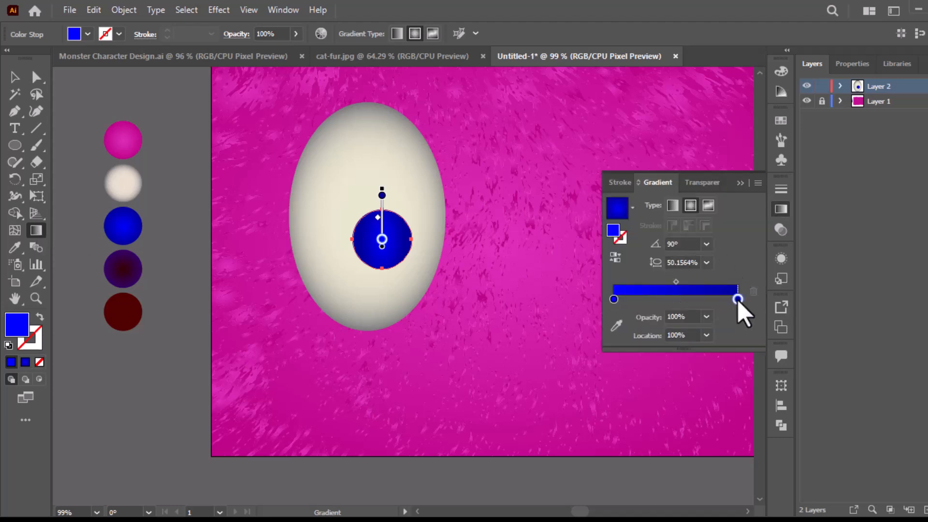
{"action": "double_click", "coordinate": [738, 300]}
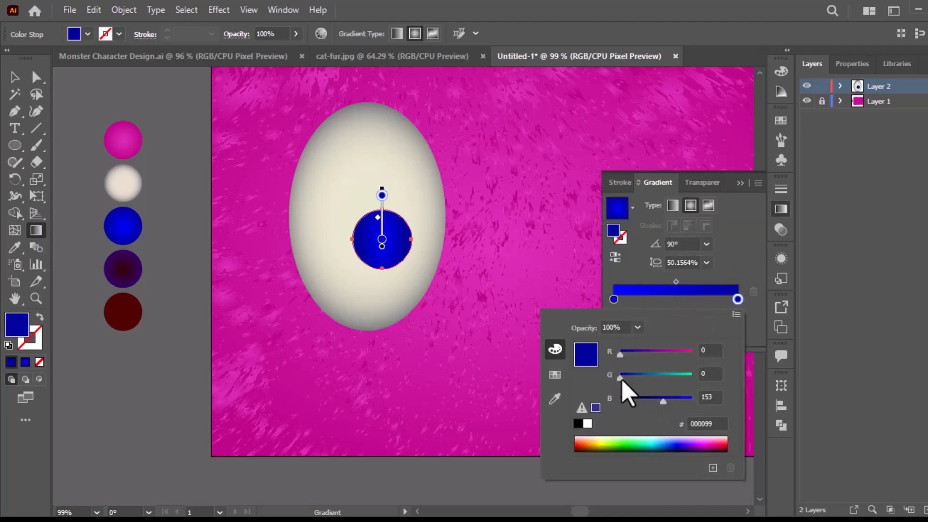
{"action": "double_click", "coordinate": [614, 299]}
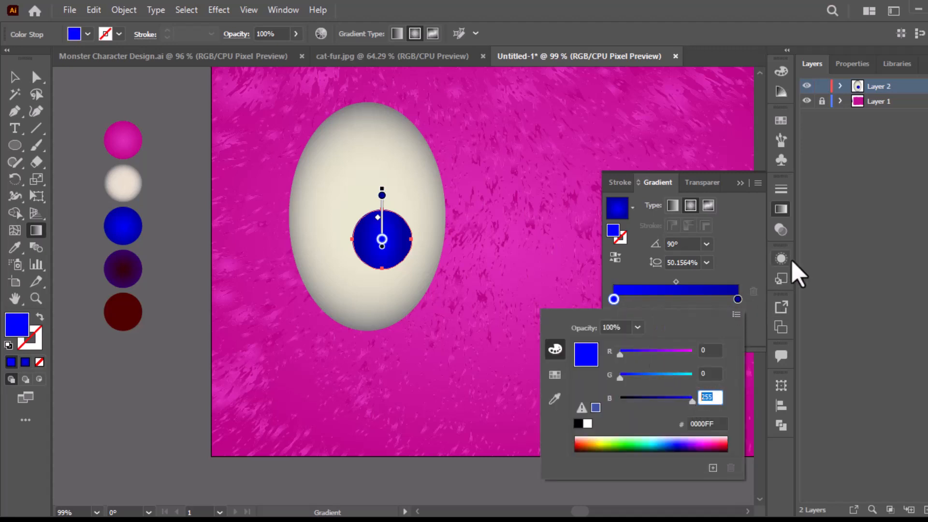
{"action": "left_click", "coordinate": [776, 213]}
{"action": "left_click", "coordinate": [774, 213]}
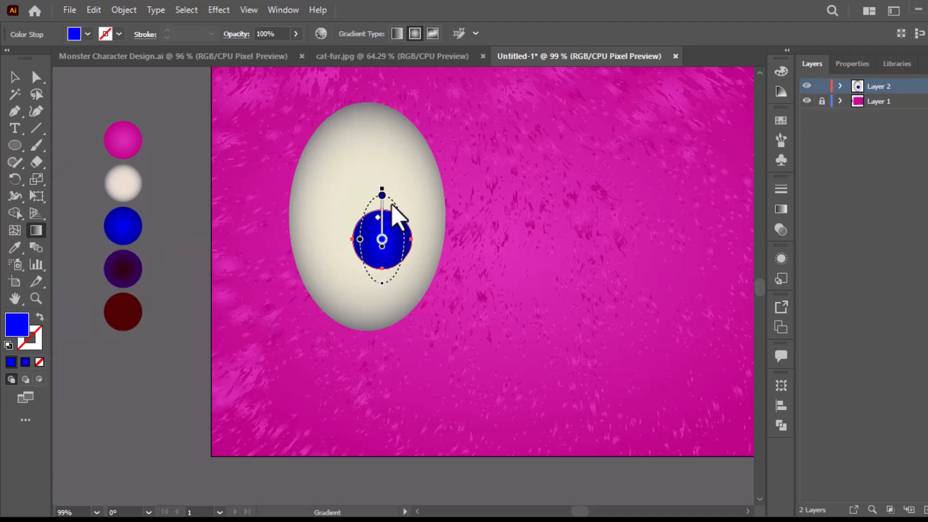
{"action": "left_click_drag", "start_coordinate": [382, 282], "coordinate": [382, 267]}
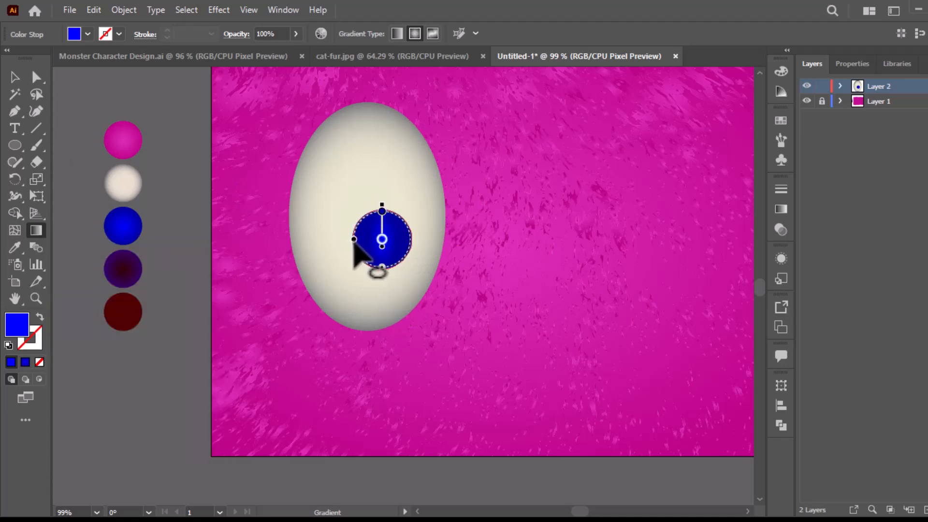
Step: Enlarge the blue iris slightly and shift it a little to the left on the eyeball
{"action": "scroll", "coordinate": [394, 261], "scroll_direction": "up", "scroll_amount": 3}
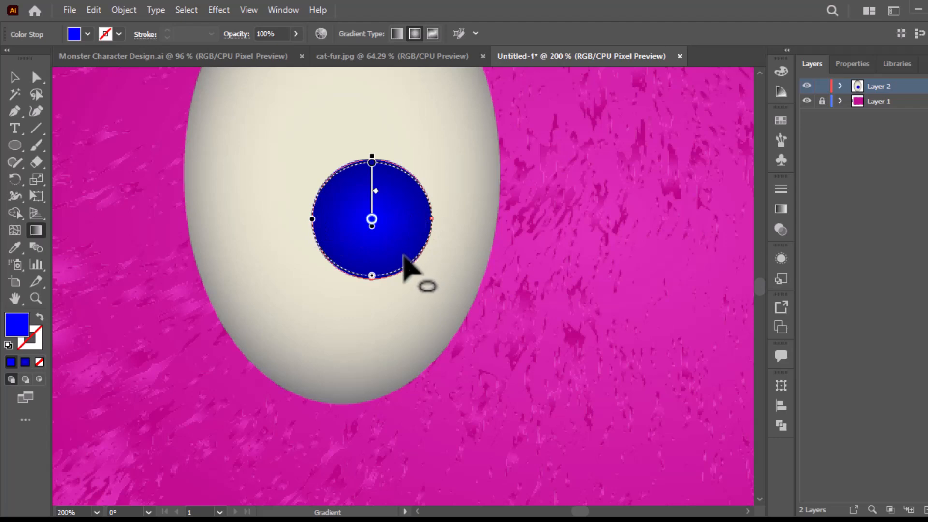
{"action": "left_click", "coordinate": [15, 77]}
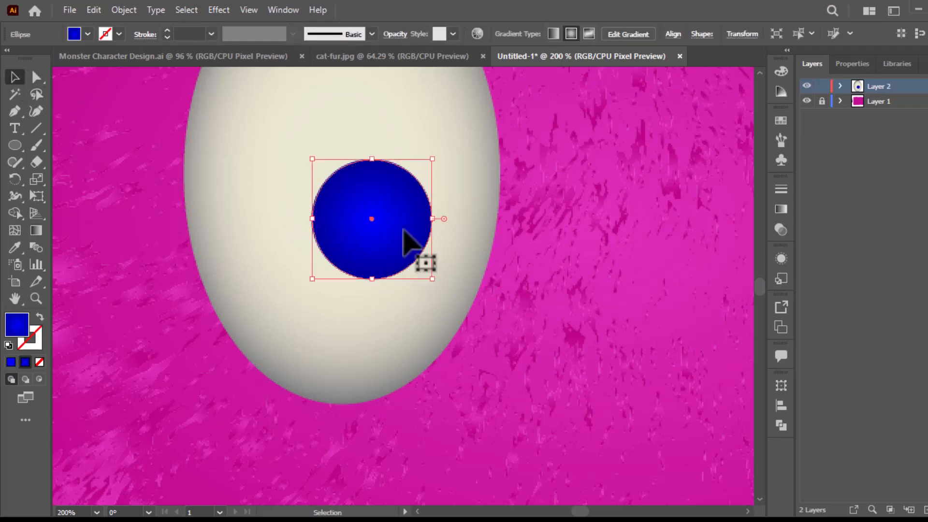
{"action": "left_click_drag", "start_coordinate": [403, 229], "coordinate": [424, 153]}
Step: Apply a black Outer Glow to the cream eyeball oval in Overlay mode at 100% opacity with an 8 px blur
{"action": "left_click", "coordinate": [92, 9]}
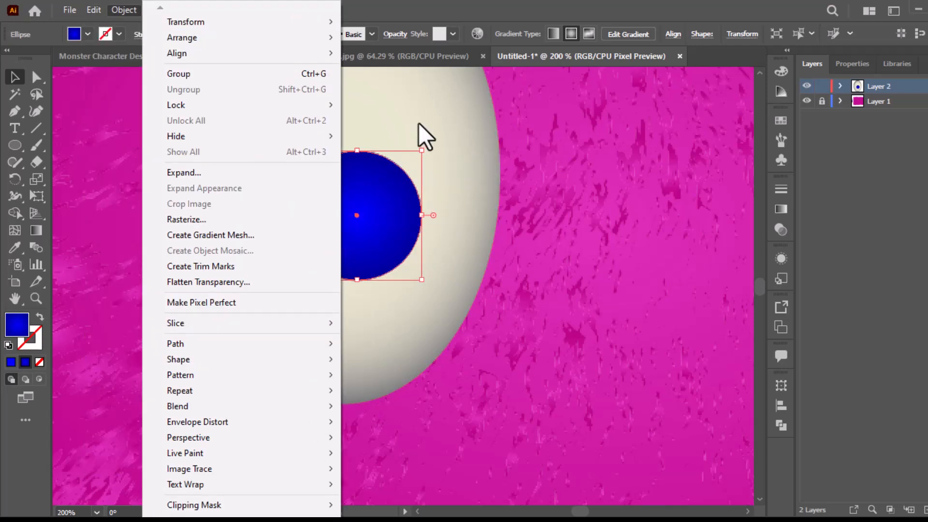
{"action": "left_click", "coordinate": [418, 124]}
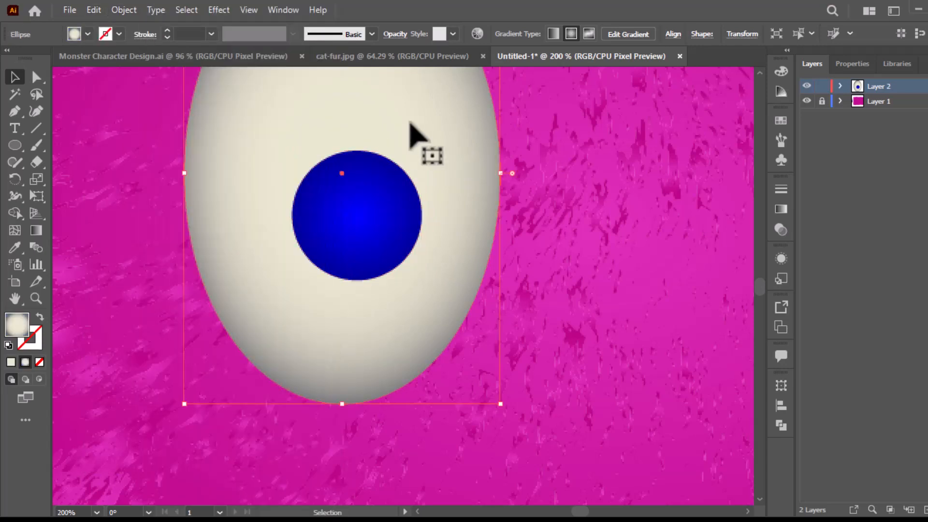
{"action": "left_click", "coordinate": [219, 11]}
{"action": "mouse_move", "coordinate": [250, 172]}
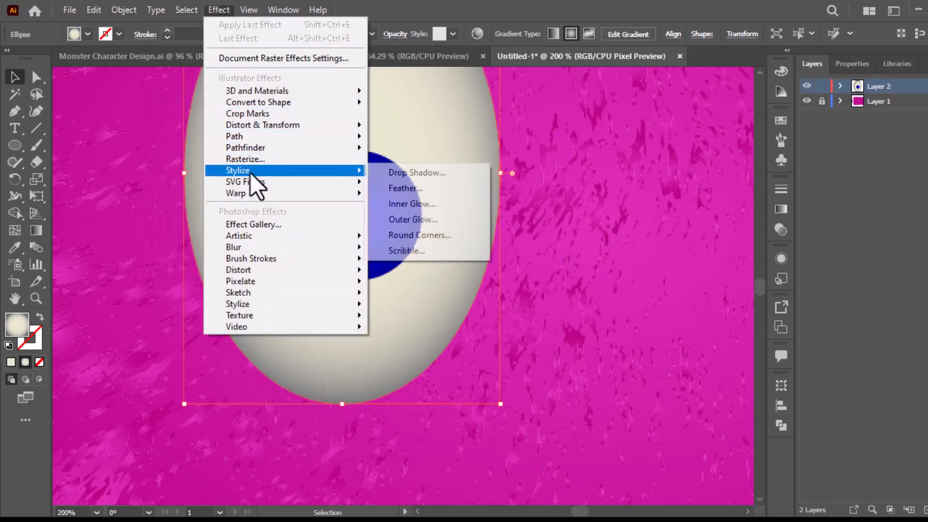
{"action": "left_click", "coordinate": [416, 220]}
{"action": "left_click", "coordinate": [706, 224]}
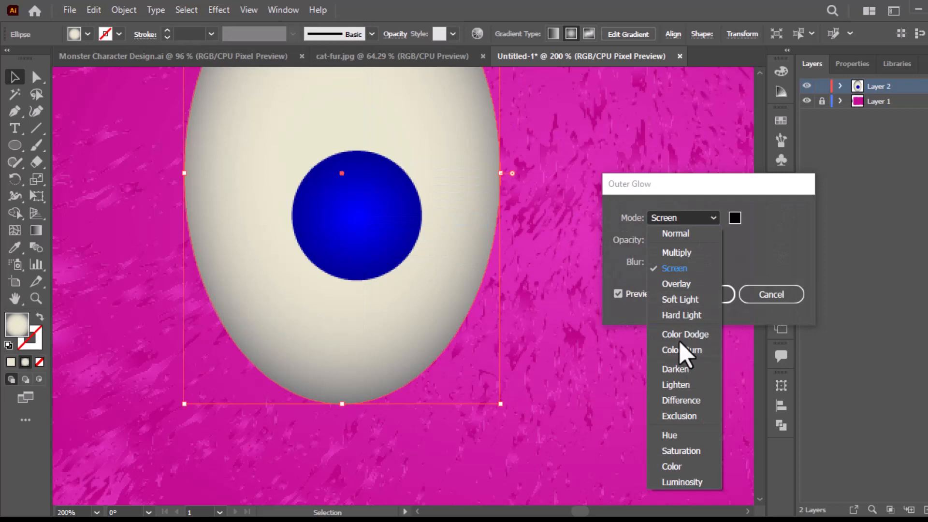
{"action": "left_click", "coordinate": [684, 283]}
{"action": "left_click", "coordinate": [689, 240]}
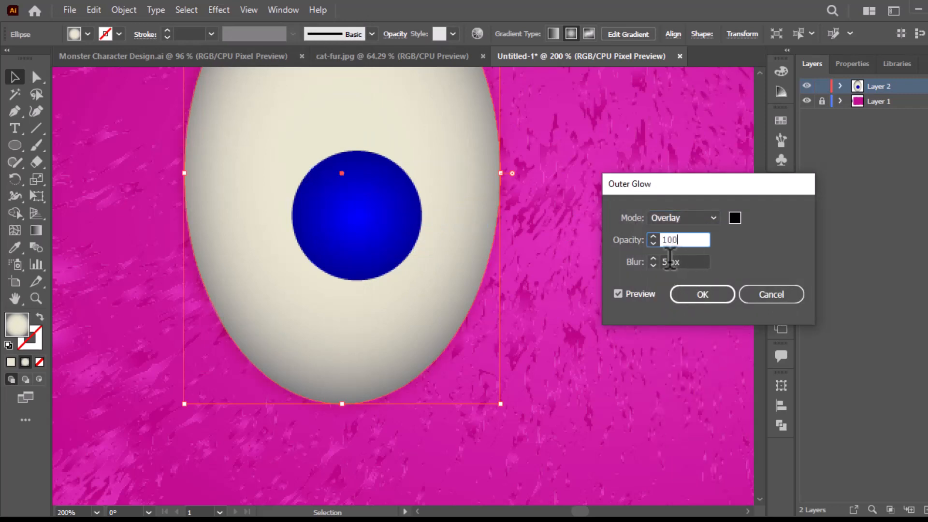
{"action": "key", "text": "Tab"}
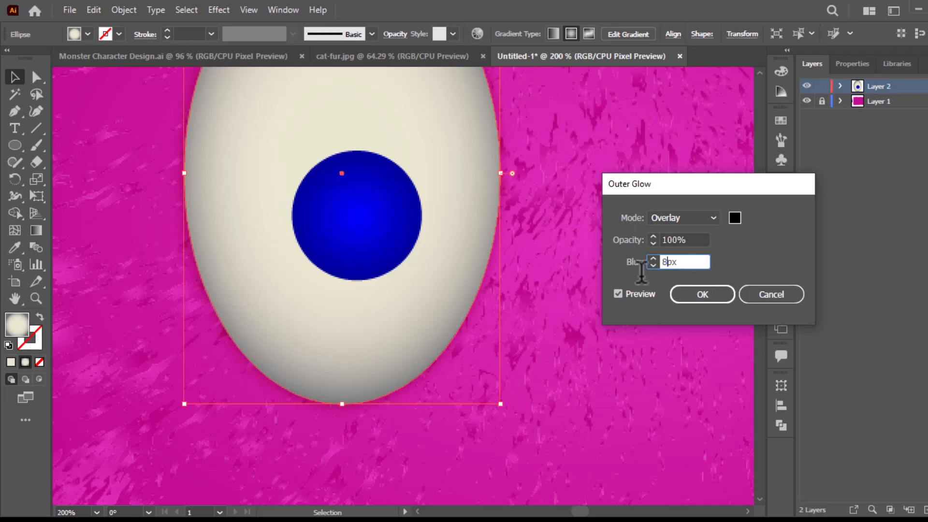
{"action": "left_click", "coordinate": [710, 297]}
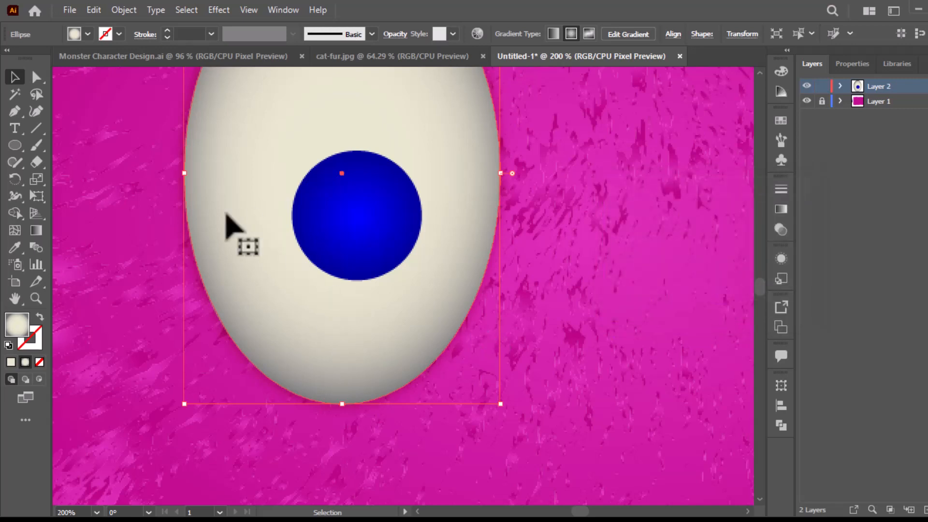
Step: Apply a black Outer Glow to the blue iris in Multiply mode at 40% opacity with a 5 px blur
{"action": "left_click", "coordinate": [375, 254]}
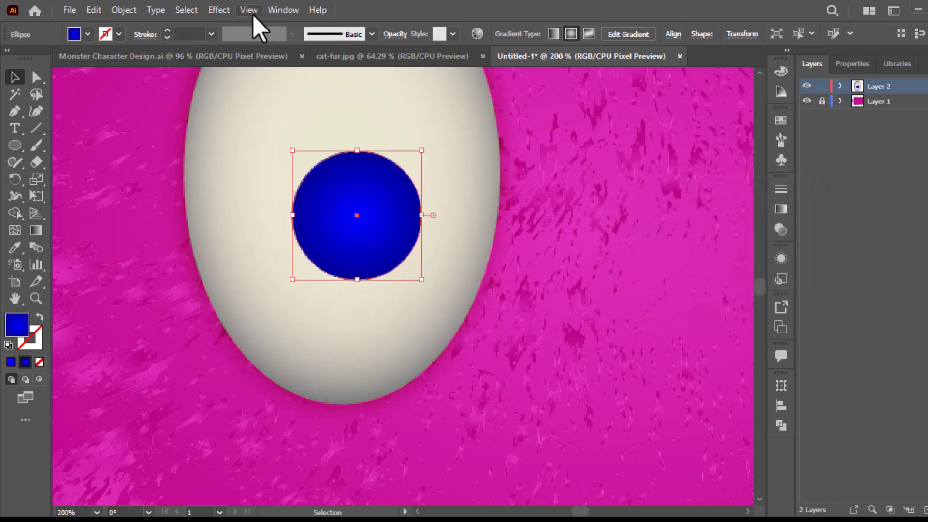
{"action": "left_click", "coordinate": [219, 9]}
{"action": "mouse_move", "coordinate": [251, 170]}
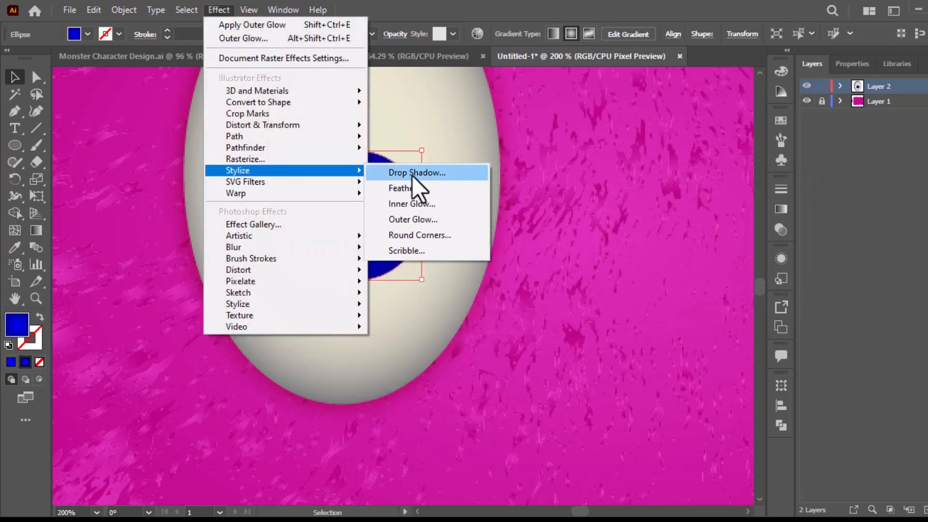
{"action": "left_click", "coordinate": [417, 217]}
{"action": "left_click", "coordinate": [686, 220]}
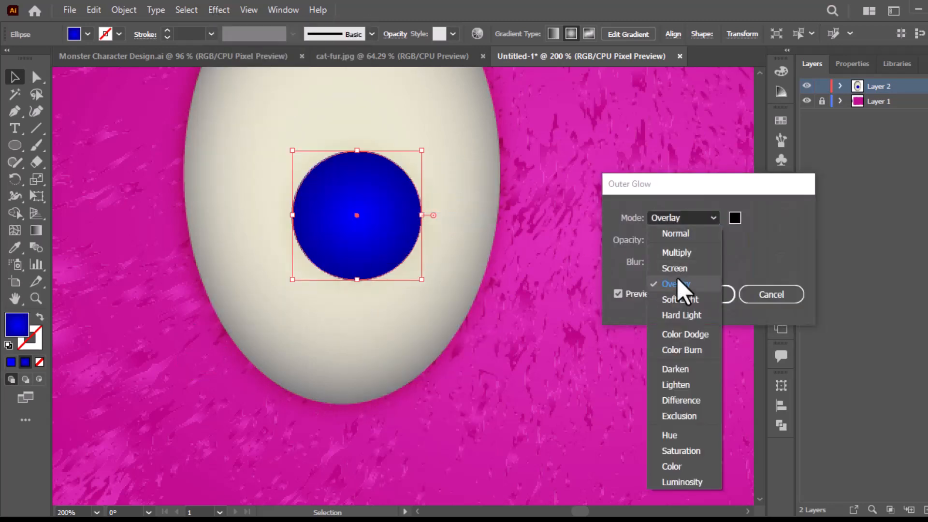
{"action": "left_click", "coordinate": [684, 250]}
{"action": "key", "text": "Tab"}
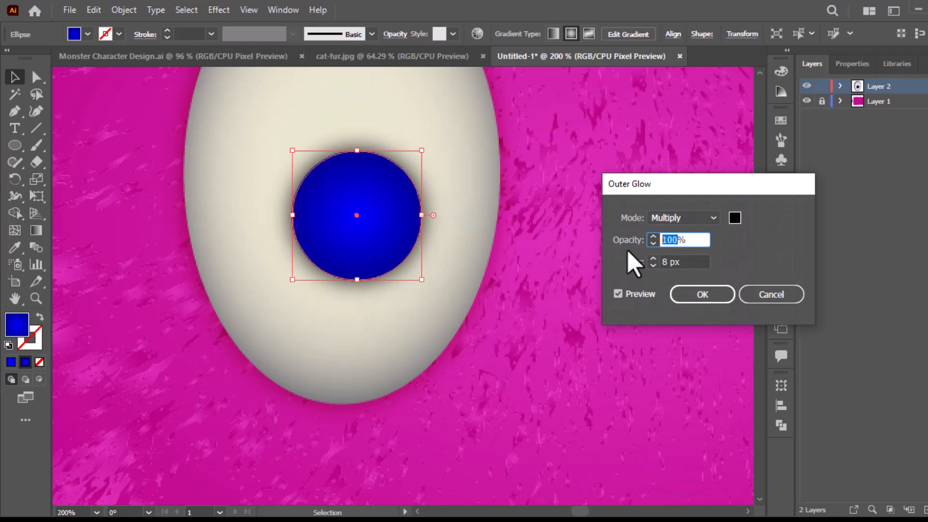
{"action": "key", "text": "Tab"}
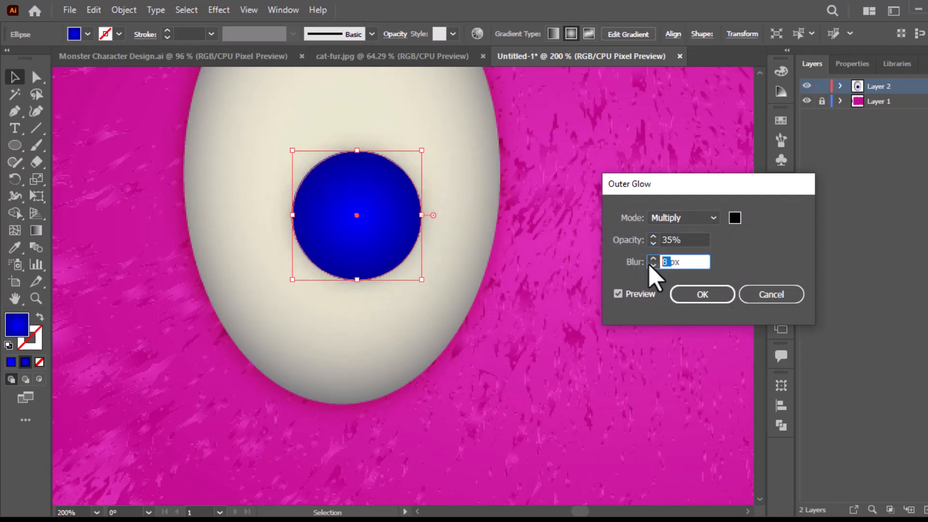
{"action": "left_click", "coordinate": [683, 241]}
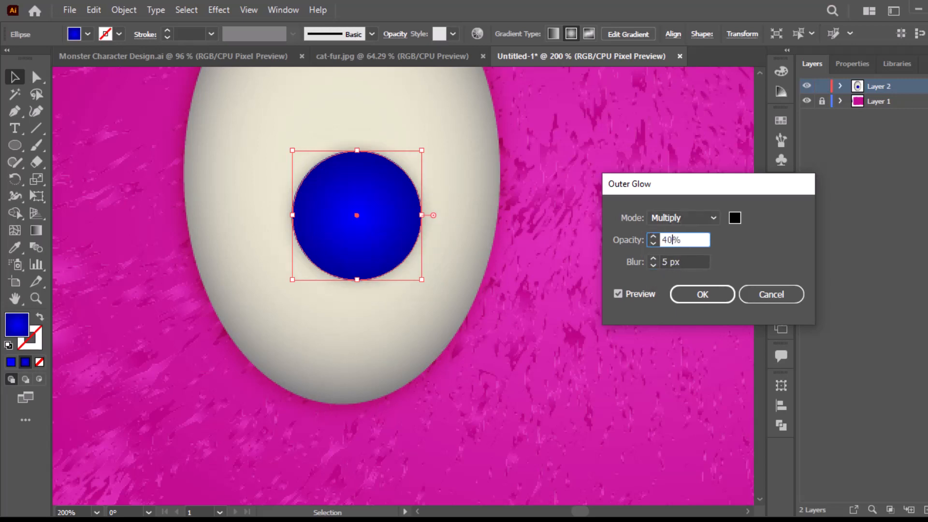
{"action": "left_click", "coordinate": [667, 262]}
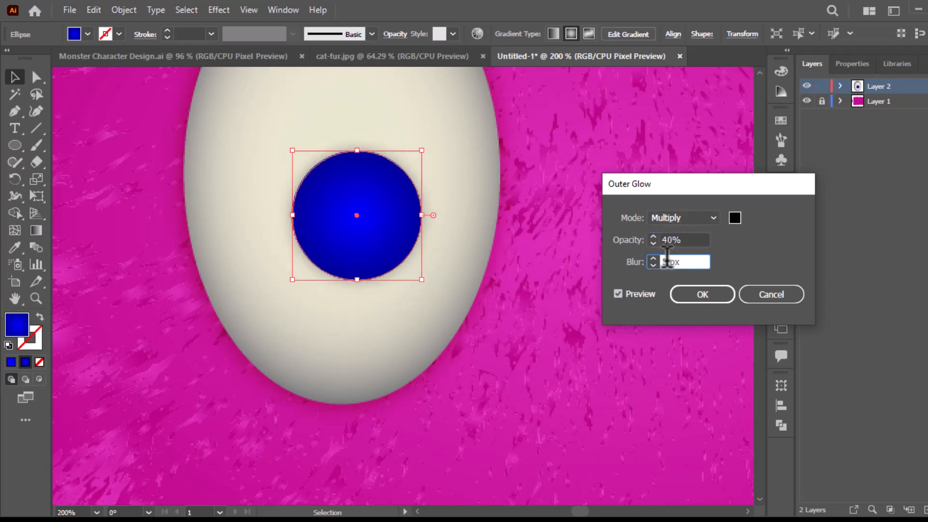
{"action": "left_click", "coordinate": [709, 294]}
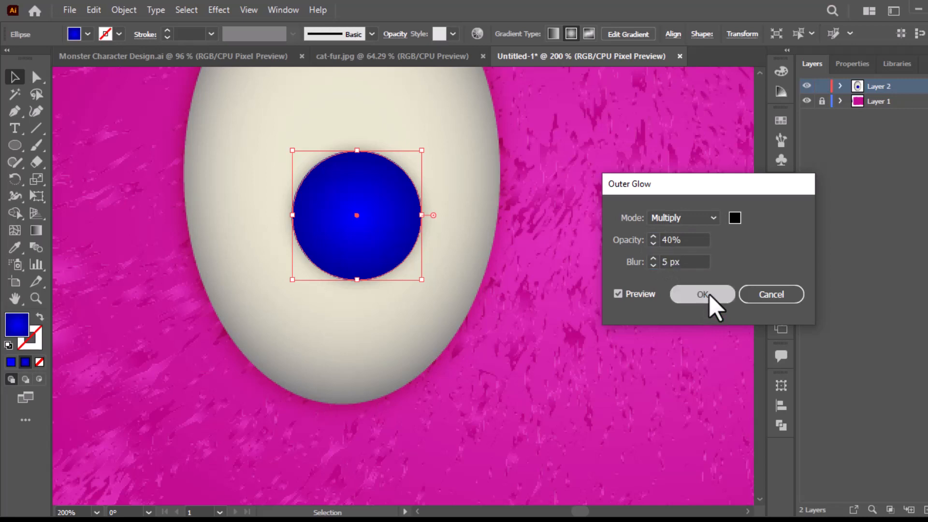
Step: Paste a copy of the iris in front and shrink it around its center to about 70% for the pupil
{"action": "left_click", "coordinate": [93, 11]}
{"action": "left_click", "coordinate": [118, 78]}
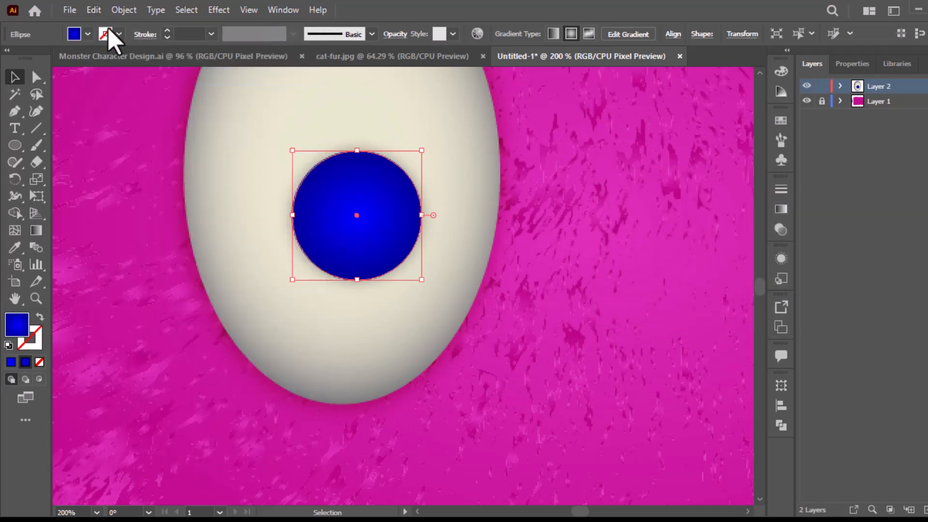
{"action": "left_click", "coordinate": [93, 10]}
{"action": "left_click", "coordinate": [118, 108]}
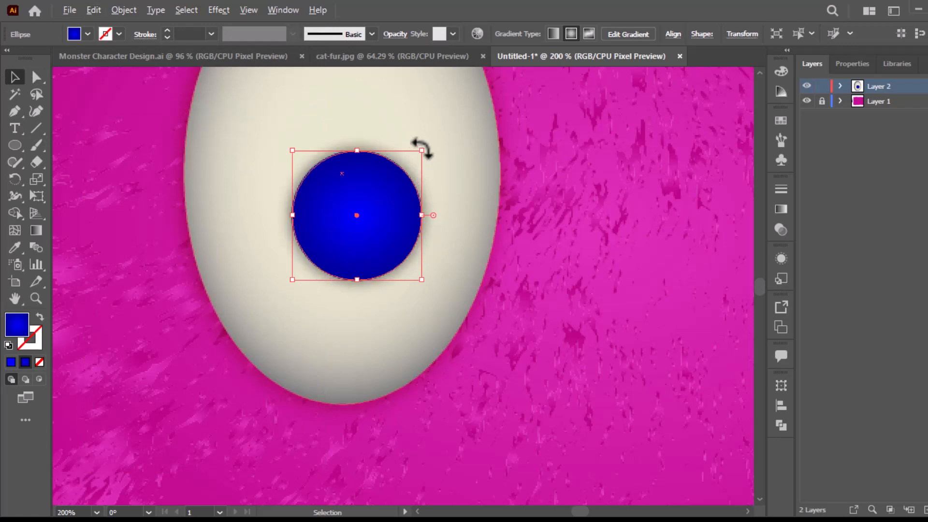
{"action": "left_click_drag", "start_coordinate": [422, 149], "coordinate": [419, 184]}
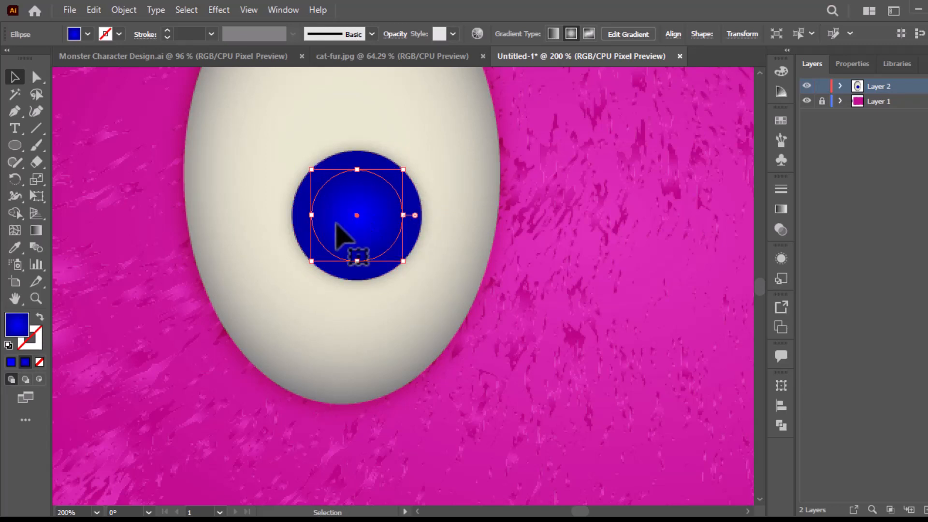
Step: Fill the inner pupil circle with the palette's dark purple gradient by sampling it with the Eyedropper
{"action": "key", "text": "space"}
{"action": "mouse_move", "coordinate": [110, 171]}
{"action": "left_mouse_down"}
{"action": "mouse_move", "coordinate": [240, 176]}
{"action": "mouse_move", "coordinate": [278, 149]}
{"action": "mouse_move", "coordinate": [323, 161]}
{"action": "mouse_move", "coordinate": [327, 152]}
{"action": "left_mouse_up"}
{"action": "left_click", "coordinate": [17, 248]}
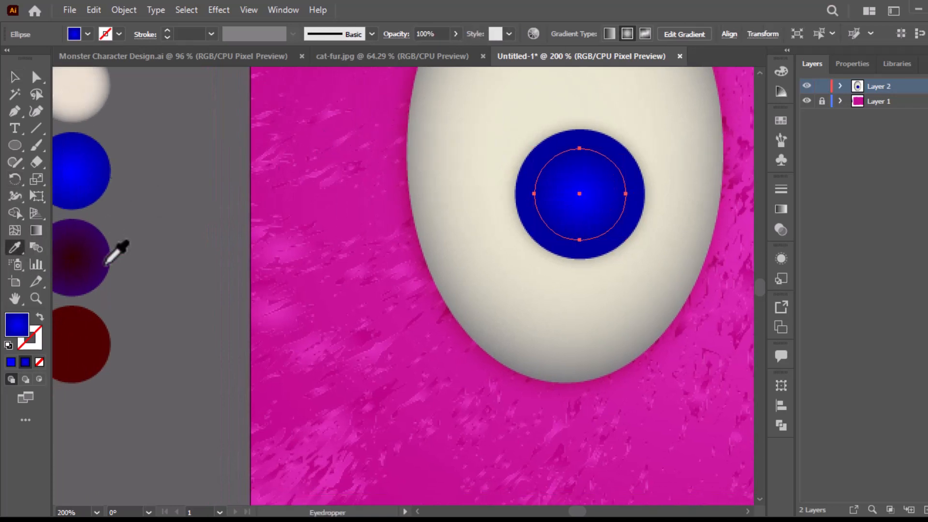
{"action": "left_click", "coordinate": [88, 254]}
{"action": "left_click", "coordinate": [20, 82]}
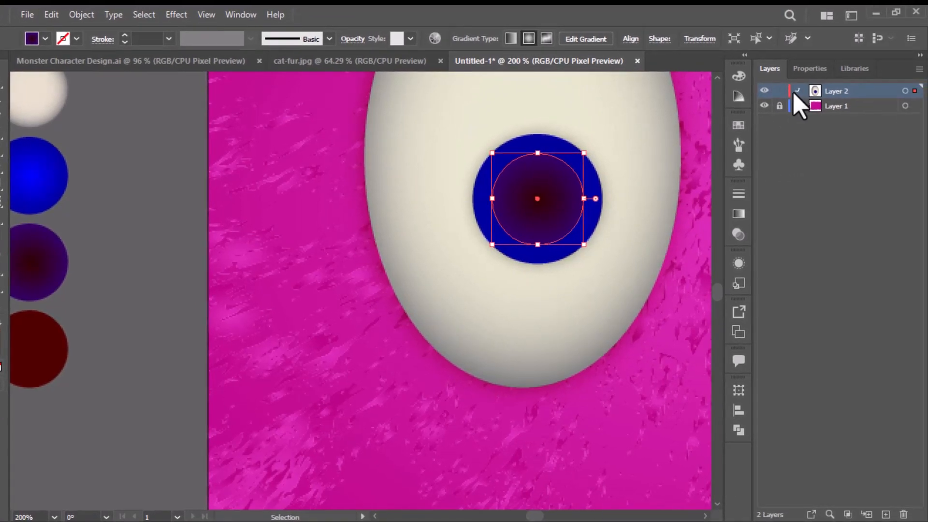
Step: Select the blue iris ellipse and shift its radial gradient's midpoint outward to brighten the ring around the pupil
{"action": "left_click", "coordinate": [795, 91]}
{"action": "left_click", "coordinate": [905, 121]}
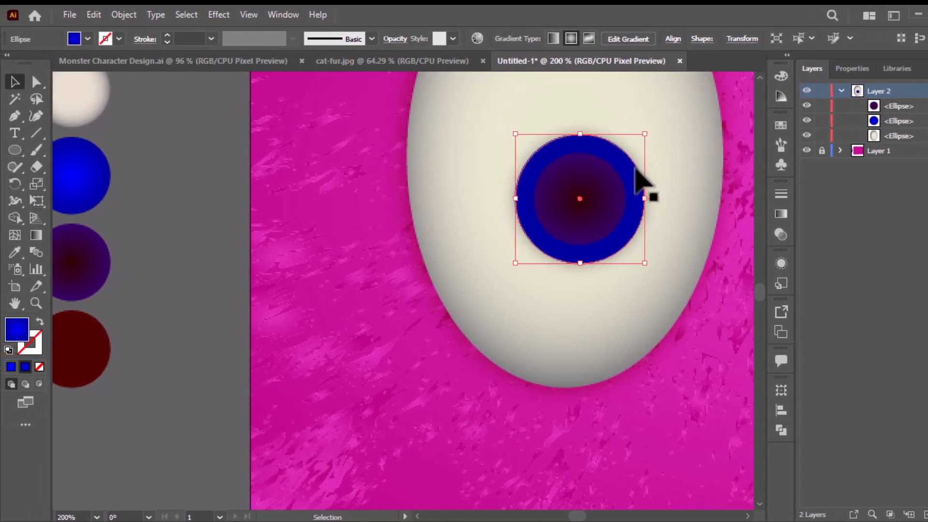
{"action": "left_click", "coordinate": [36, 235]}
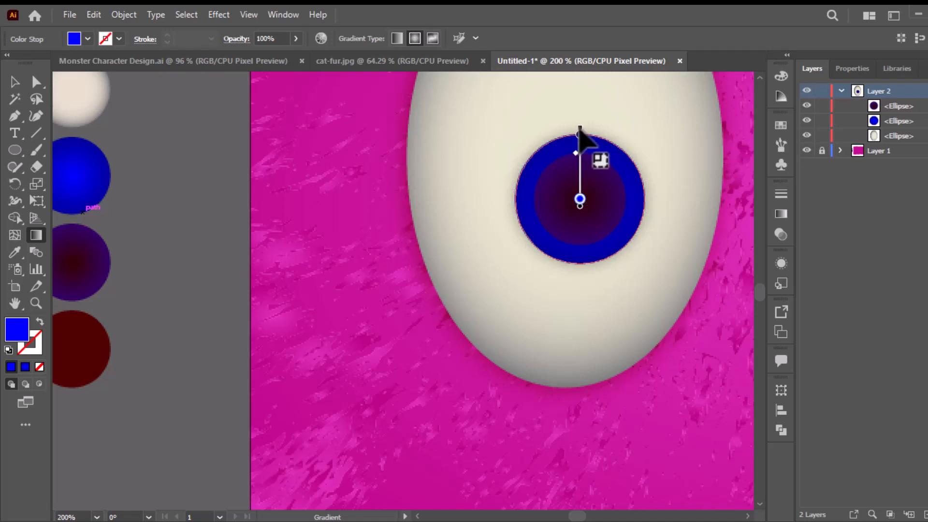
{"action": "left_click", "coordinate": [14, 81]}
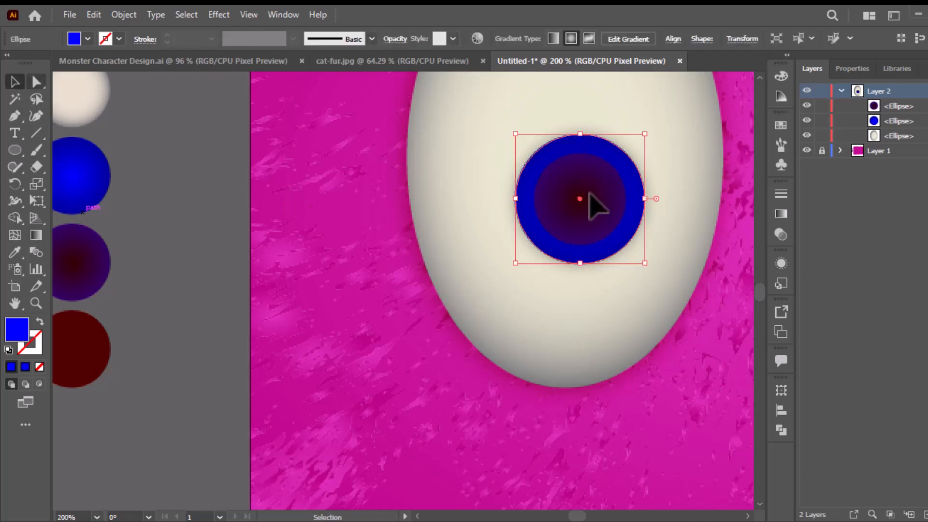
Step: Shift the pupil's radial gradient midpoint outward so the dark center color fills more of the circle
{"action": "left_click", "coordinate": [578, 217]}
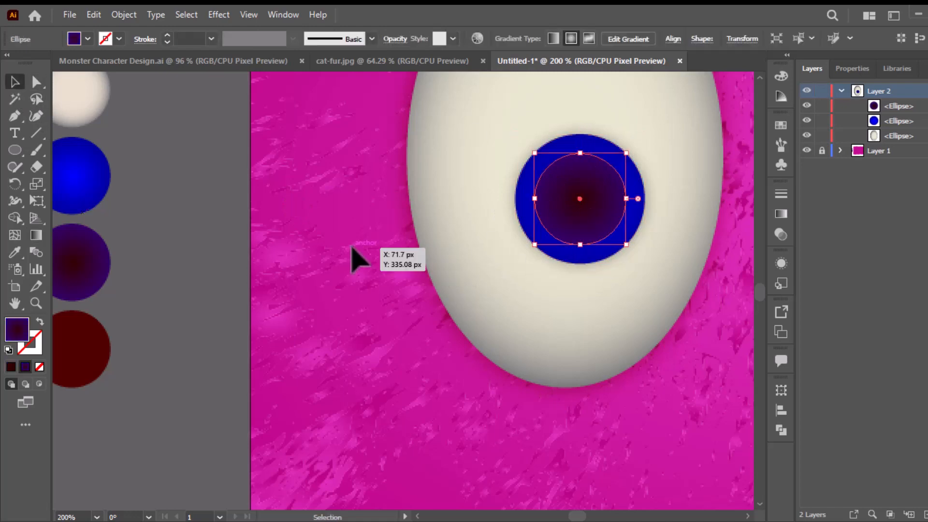
{"action": "left_click", "coordinate": [36, 235]}
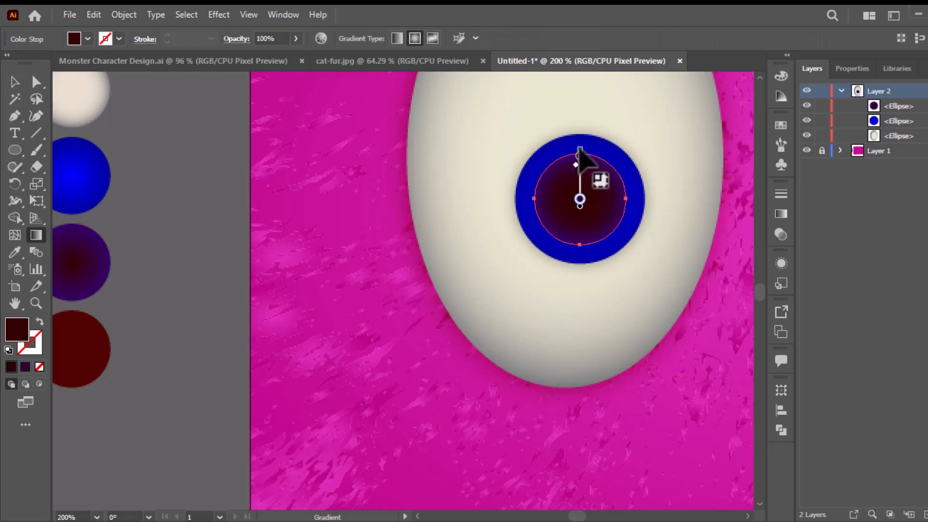
{"action": "key", "text": "v"}
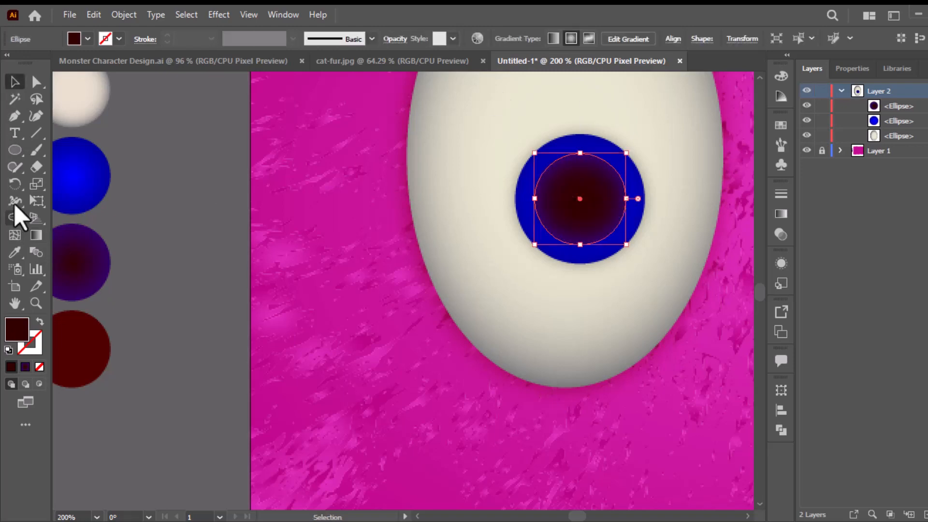
Step: Draw a small white highlight circle without a stroke over the upper-right edge of the iris, overlapping the pupil
{"action": "left_click", "coordinate": [15, 151]}
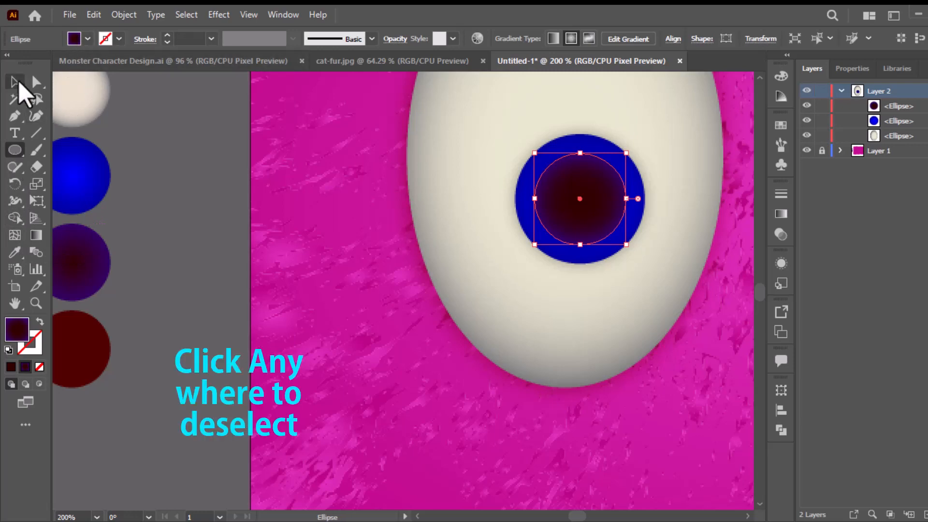
{"action": "left_click", "coordinate": [16, 79]}
{"action": "left_click", "coordinate": [55, 68]}
{"action": "left_click", "coordinate": [87, 38]}
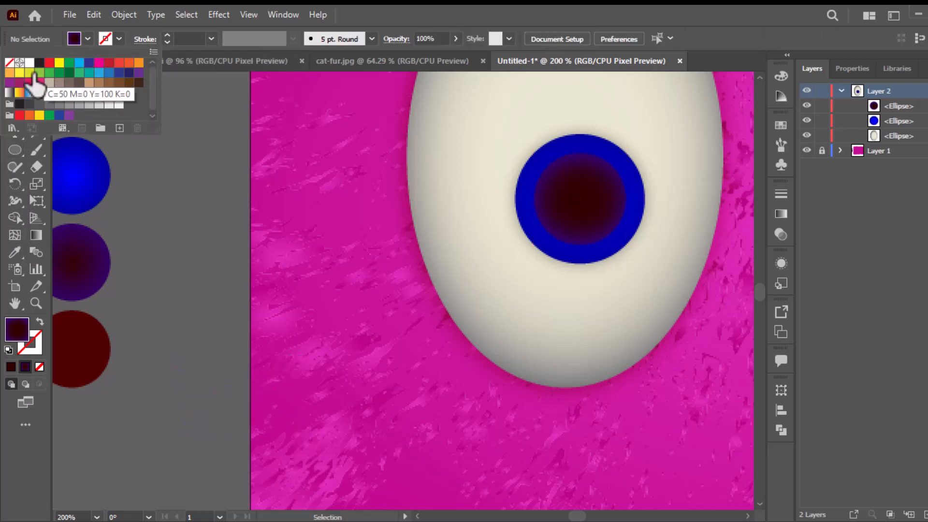
{"action": "left_click", "coordinate": [30, 63]}
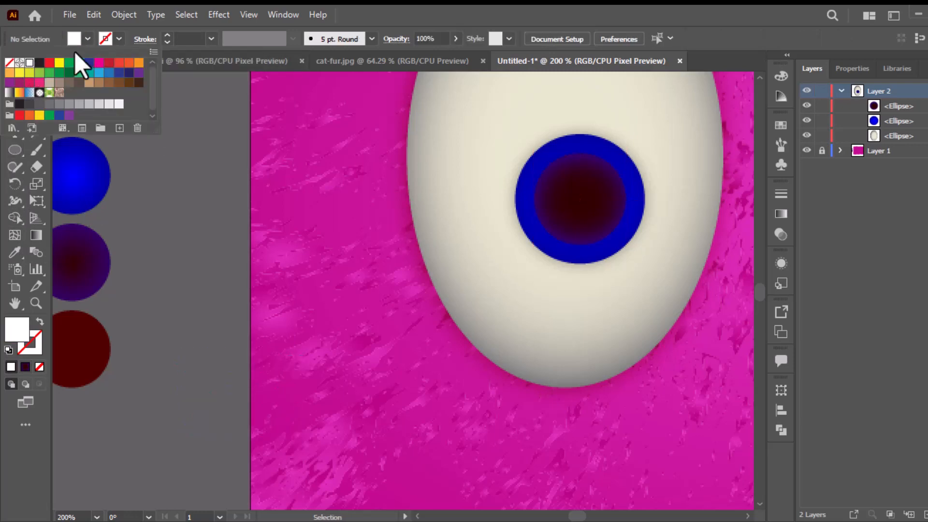
{"action": "left_click", "coordinate": [13, 151]}
{"action": "mouse_move", "coordinate": [561, 132]}
{"action": "left_mouse_down"}
{"action": "mouse_move", "coordinate": [603, 175]}
{"action": "mouse_move", "coordinate": [623, 172]}
{"action": "left_mouse_up"}
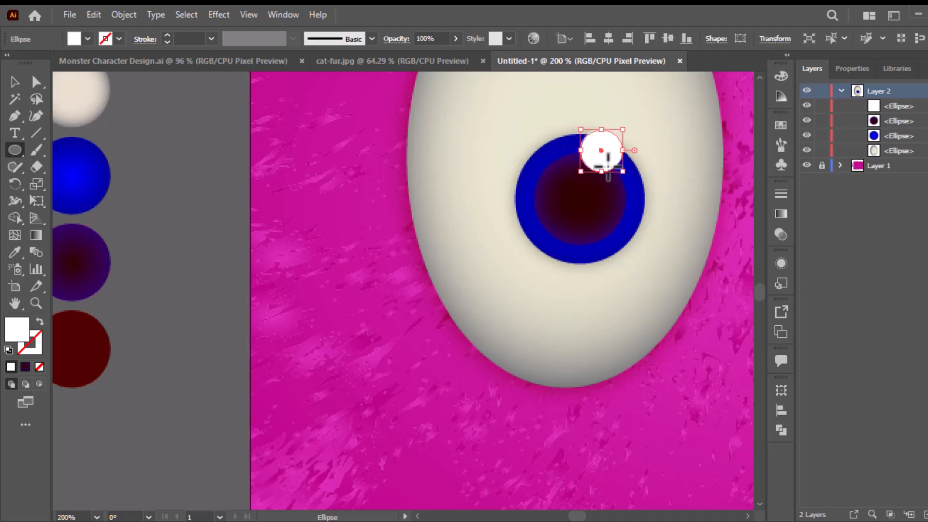
Step: Set the white highlight circle's blending mode to Overlay and its opacity to 25%, and deselect it
{"action": "left_click", "coordinate": [781, 235]}
{"action": "left_click", "coordinate": [665, 211]}
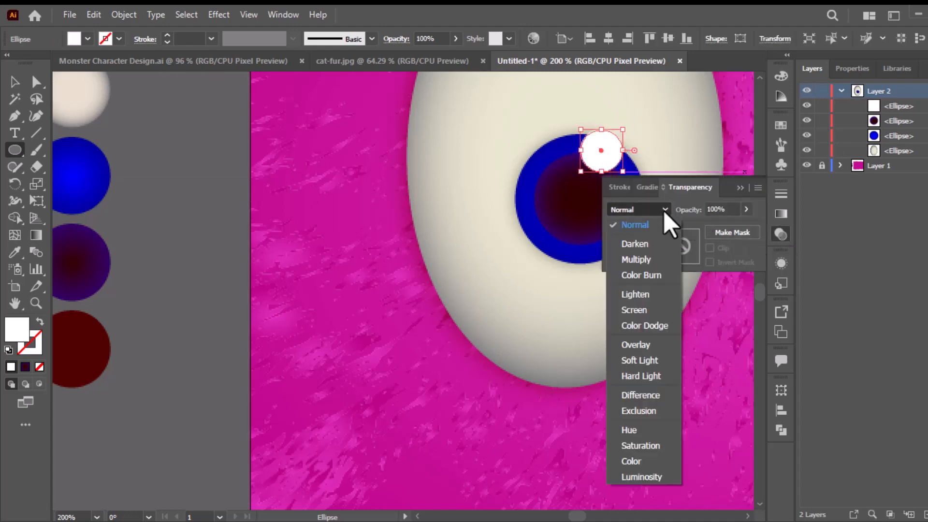
{"action": "left_click", "coordinate": [634, 344]}
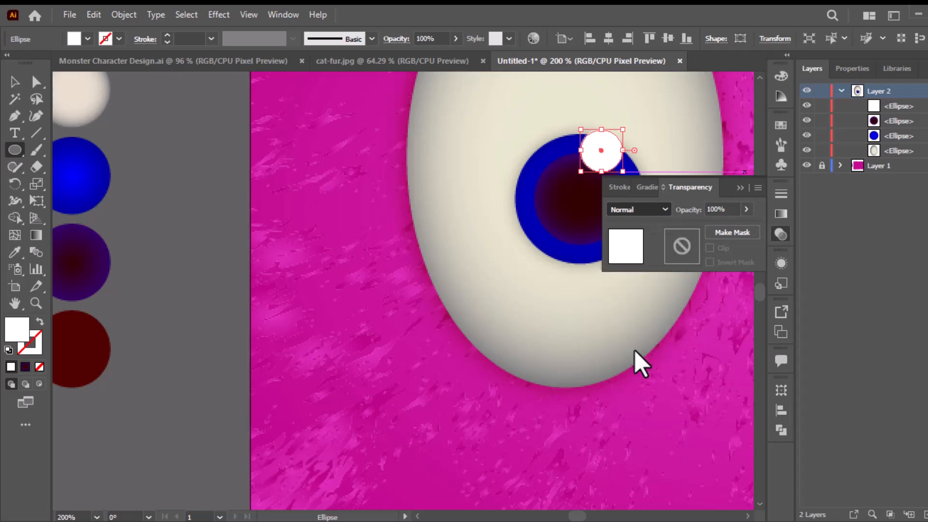
{"action": "left_click", "coordinate": [734, 208]}
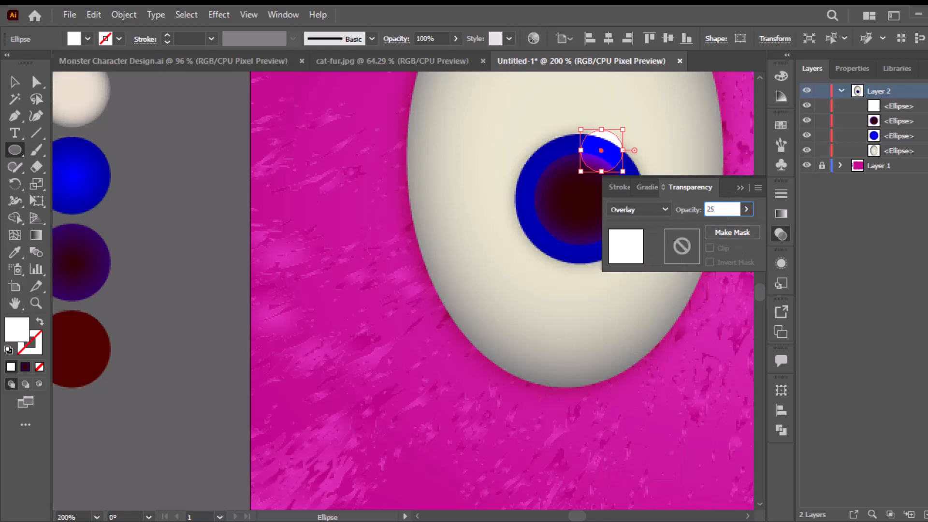
{"action": "key", "text": "Return"}
{"action": "left_click", "coordinate": [781, 233]}
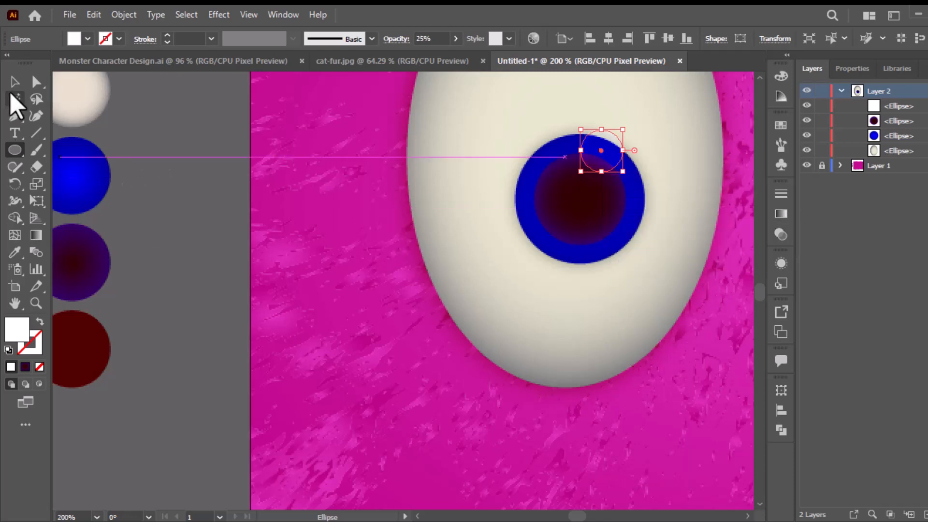
{"action": "left_click", "coordinate": [14, 82]}
{"action": "left_click", "coordinate": [235, 189]}
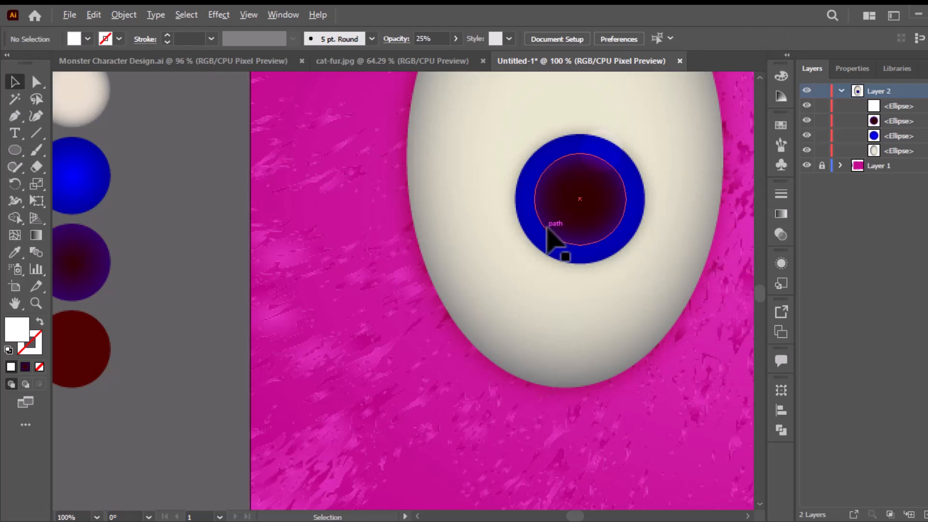
Step: Group the white highlight, the dark pupil and the blue iris ellipses into one object
{"action": "scroll", "coordinate": [548, 228], "scroll_direction": "down", "scroll_amount": 4}
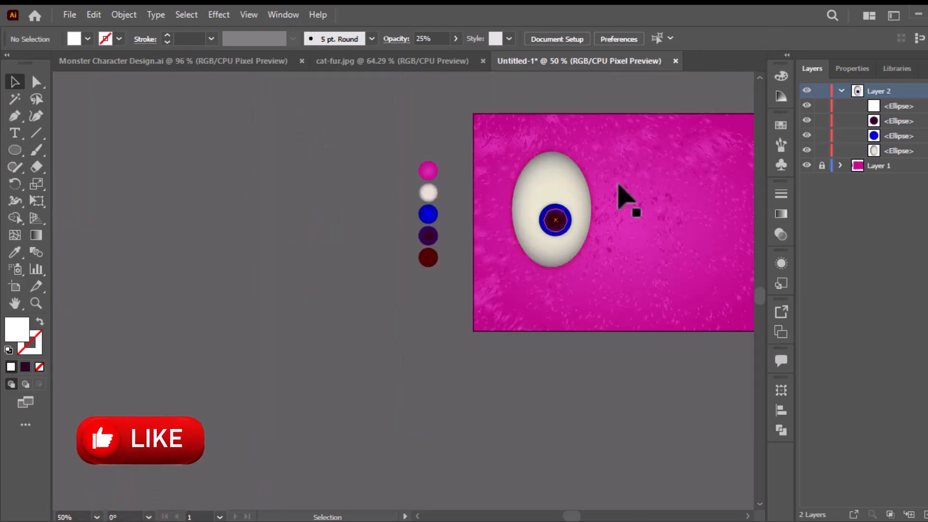
{"action": "left_click_drag", "start_coordinate": [622, 197], "coordinate": [414, 223]}
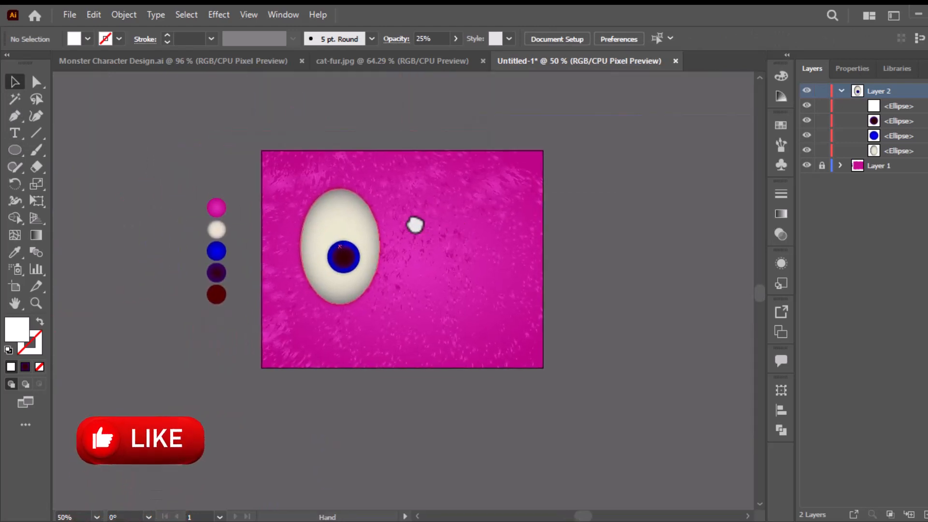
{"action": "scroll", "coordinate": [389, 248], "scroll_direction": "up", "scroll_amount": 2}
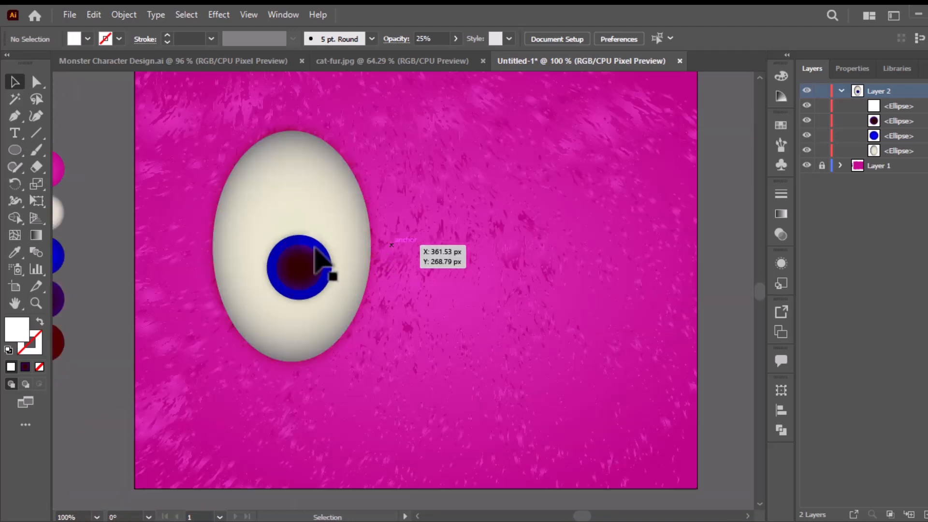
{"action": "scroll", "coordinate": [315, 259], "scroll_direction": "up", "scroll_amount": 2}
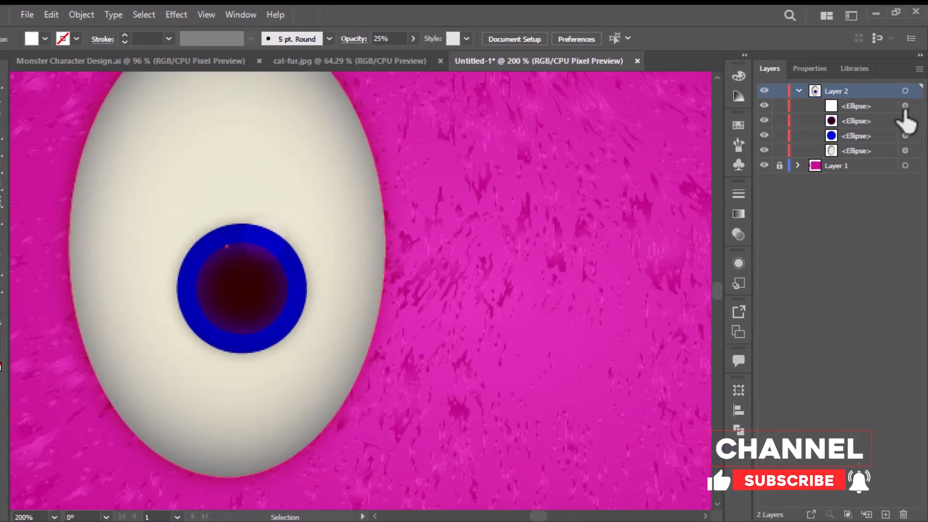
{"action": "left_click", "coordinate": [905, 106]}
{"action": "left_click", "coordinate": [905, 120], "text": "shift"}
{"action": "left_click", "coordinate": [905, 135], "text": "shift"}
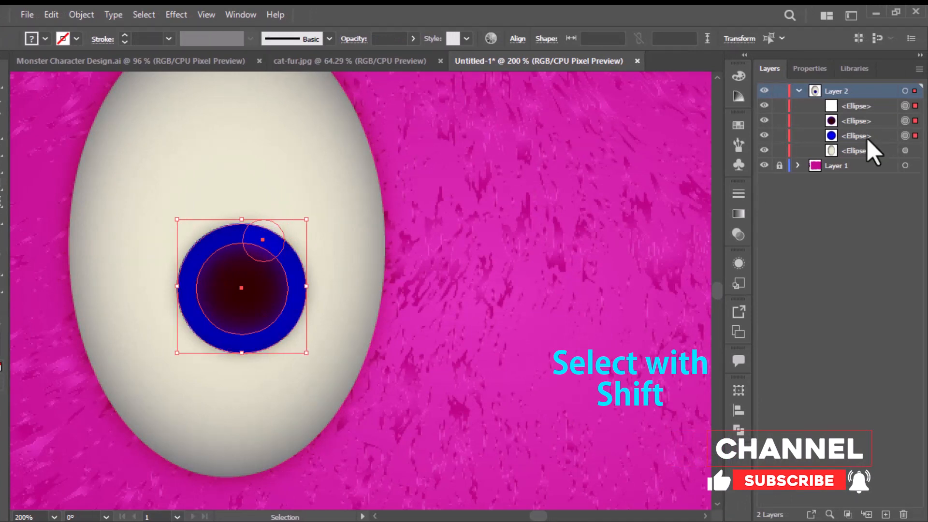
{"action": "right_click", "coordinate": [264, 229]}
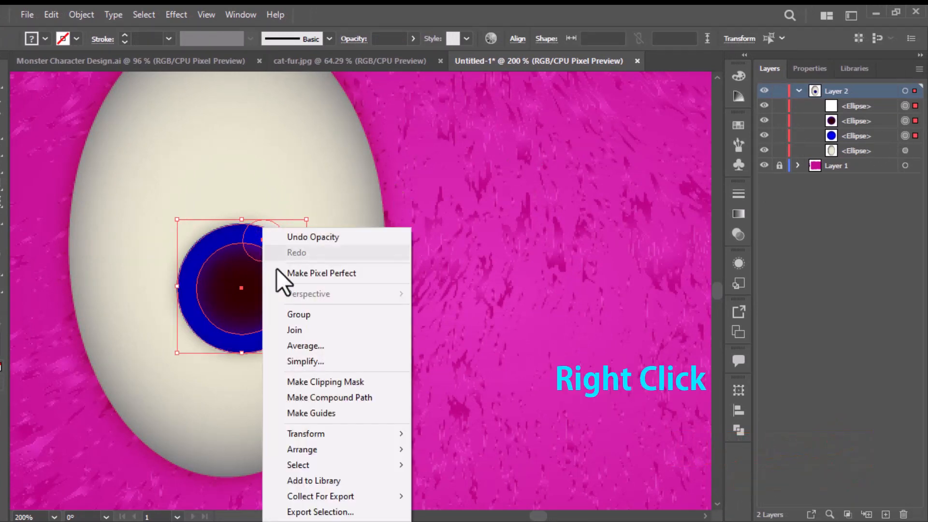
{"action": "left_click", "coordinate": [299, 315]}
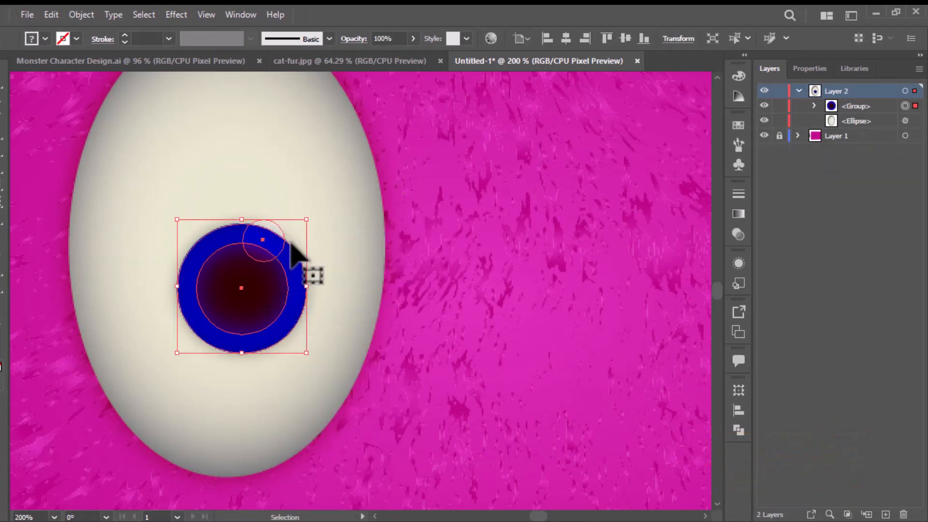
Step: Duplicate the eyeball together with its iris group horizontally, about 326 px to the right, to make the second eye
{"action": "left_click", "coordinate": [341, 191]}
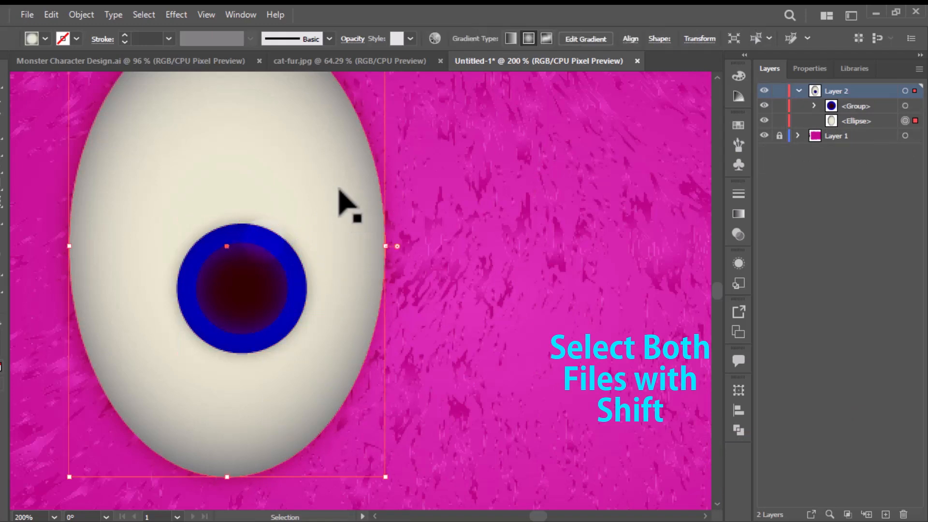
{"action": "left_click", "coordinate": [277, 264], "text": "shift"}
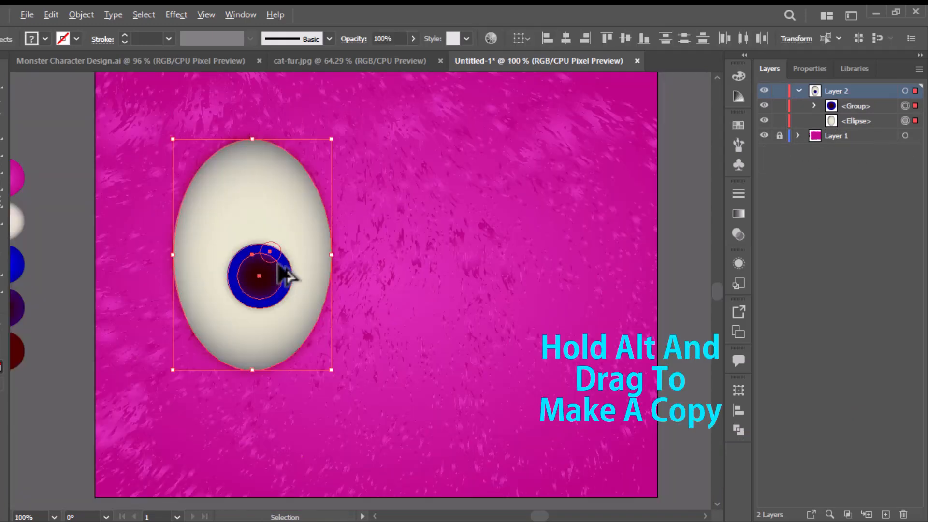
{"action": "left_click_drag", "start_coordinate": [284, 270], "coordinate": [511, 272]}
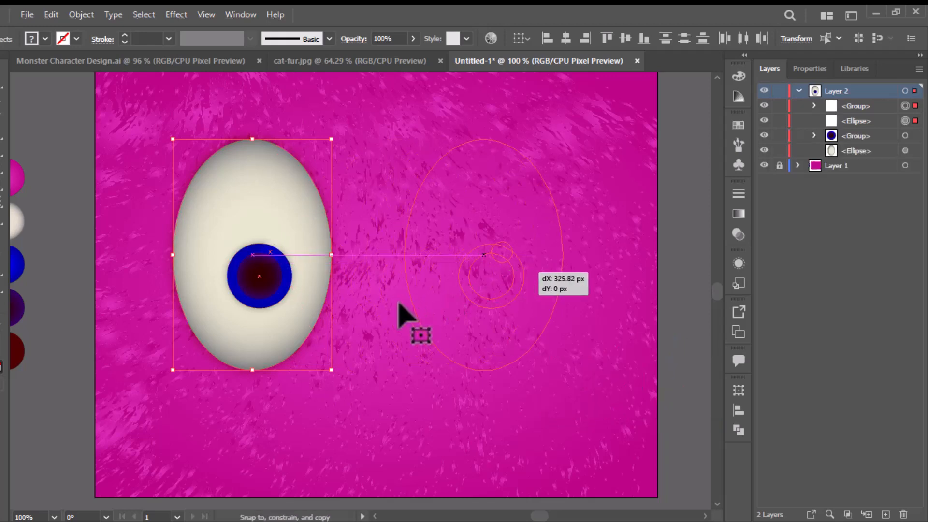
Step: Enlarge the left iris group from its center to about 115 × 119 px and the right one to about 107 × 111 px
{"action": "scroll", "coordinate": [355, 305], "scroll_direction": "up", "scroll_amount": 1}
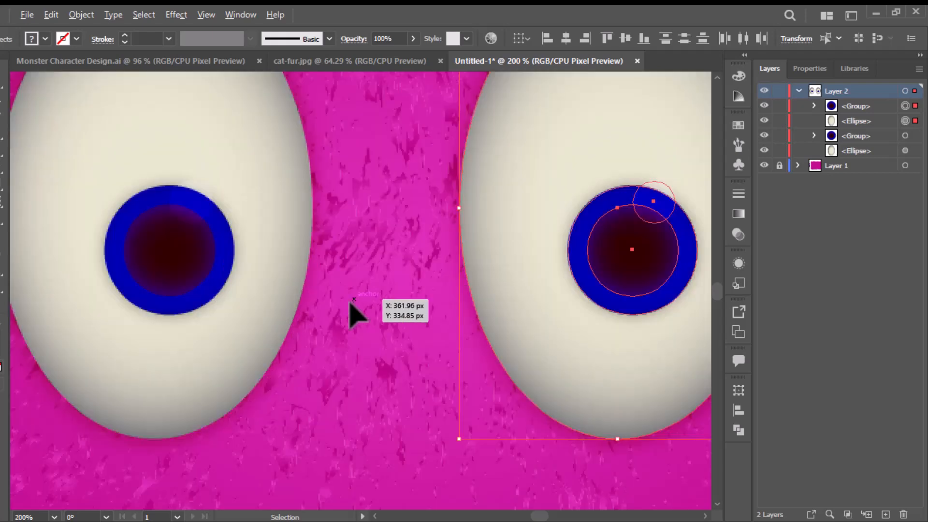
{"action": "left_click", "coordinate": [218, 271]}
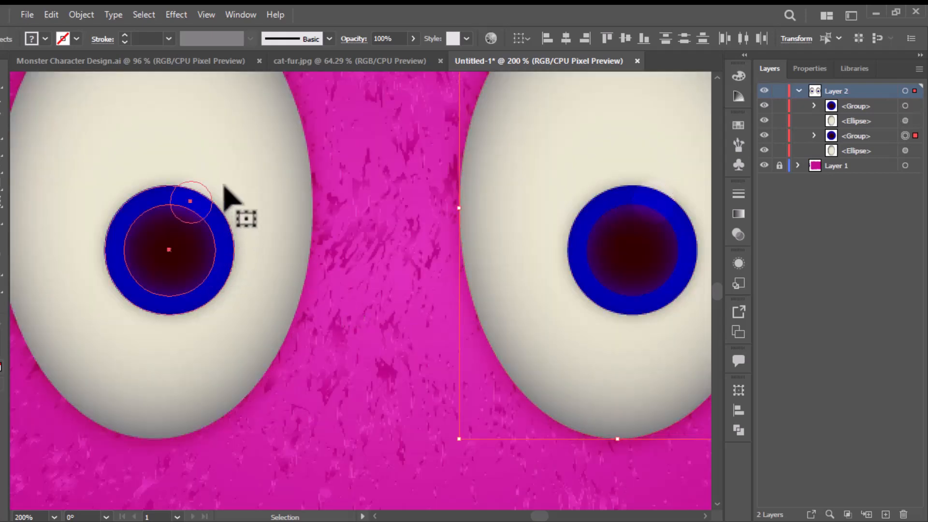
{"action": "left_click", "coordinate": [232, 177], "text": "shift"}
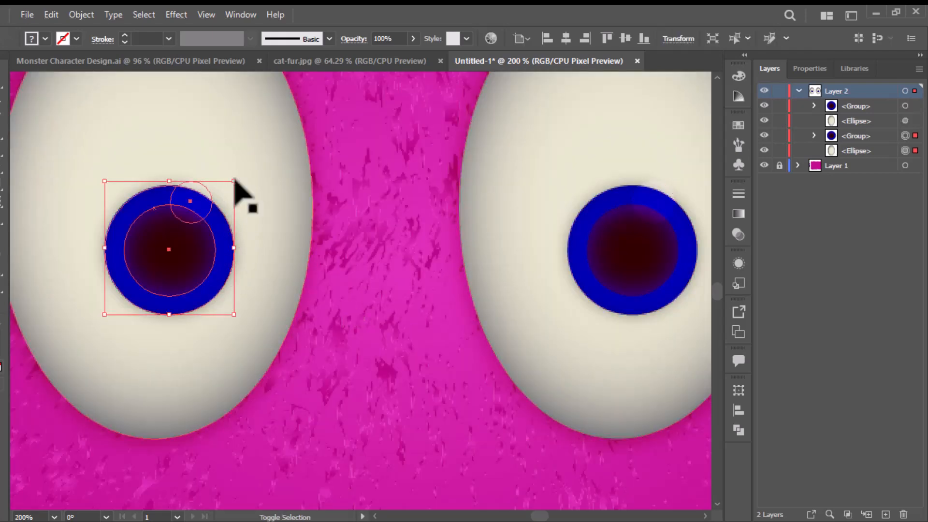
{"action": "left_click_drag", "start_coordinate": [234, 181], "coordinate": [263, 167]}
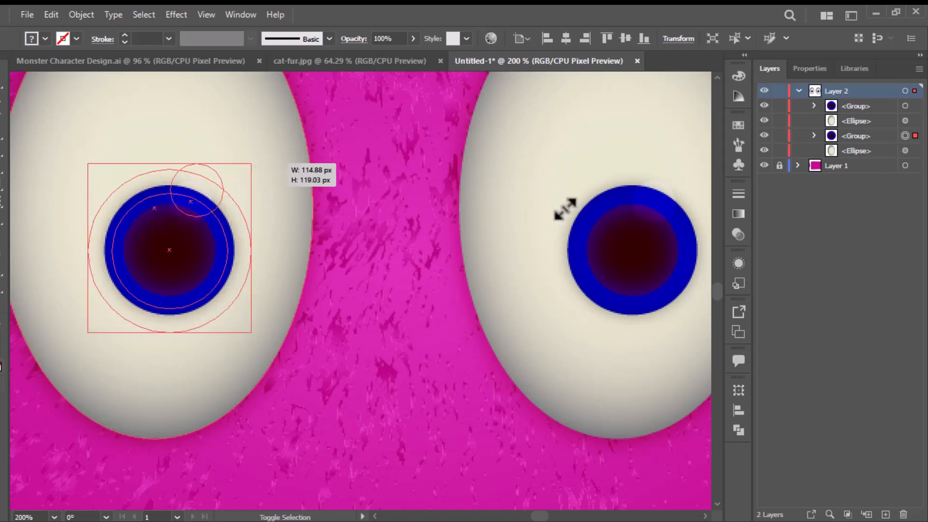
{"action": "left_click", "coordinate": [609, 231]}
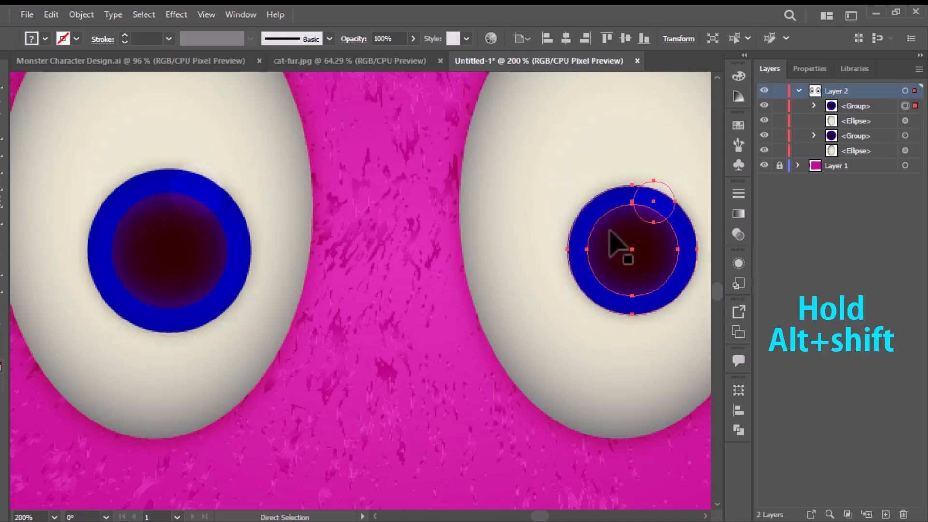
{"action": "left_click_drag", "start_coordinate": [701, 183], "coordinate": [615, 171]}
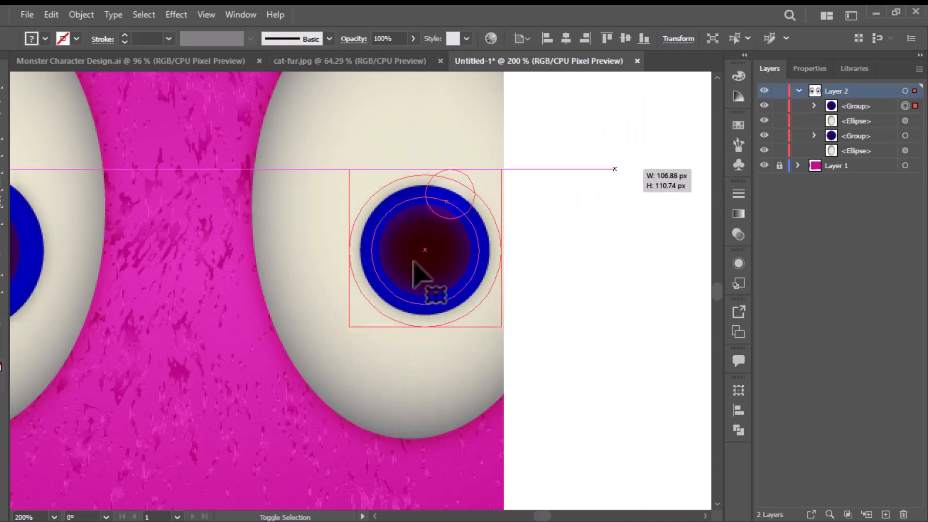
Step: Shift both iris groups toward the face's middle, rotating the right one slightly counterclockwise and the left one slightly clockwise
{"action": "scroll", "coordinate": [323, 264], "scroll_direction": "down", "scroll_amount": 2}
{"action": "left_click_drag", "start_coordinate": [221, 261], "coordinate": [329, 254]}
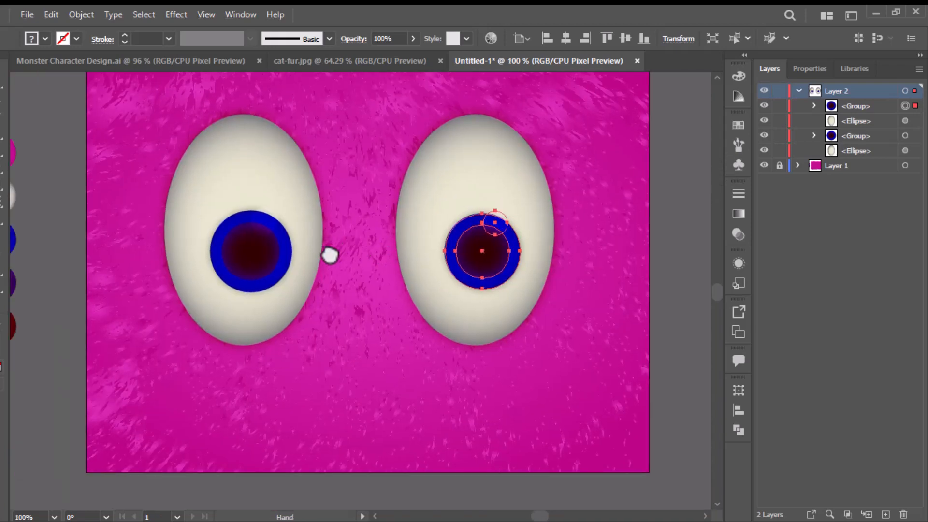
{"action": "left_click_drag", "start_coordinate": [449, 264], "coordinate": [481, 190]}
{"action": "mouse_move", "coordinate": [275, 251]}
{"action": "left_mouse_down"}
{"action": "mouse_move", "coordinate": [303, 206]}
{"action": "mouse_move", "coordinate": [288, 251]}
{"action": "left_mouse_up"}
{"action": "left_click_drag", "start_coordinate": [311, 206], "coordinate": [323, 232]}
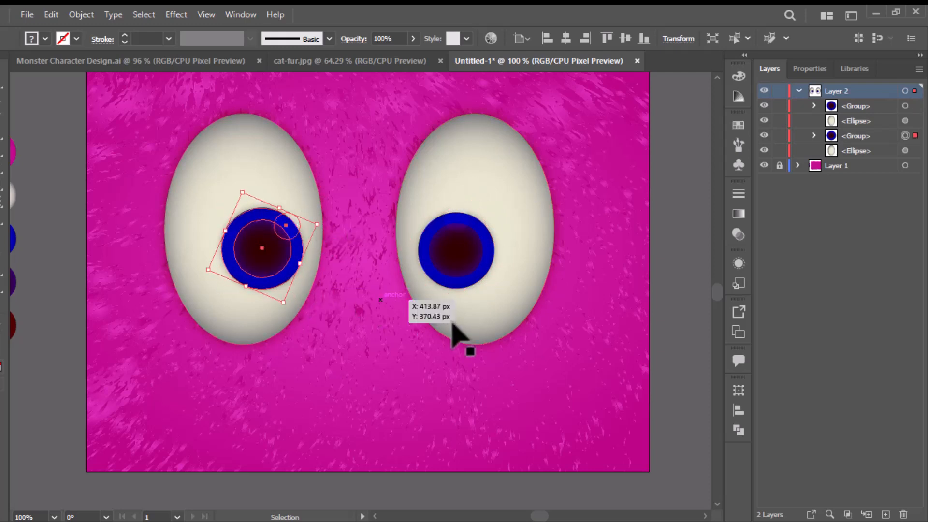
Step: Move each eyeball with its iris group to the right, leaving a slightly narrower gap between the two eyes
{"action": "left_click", "coordinate": [497, 261]}
{"action": "left_click", "coordinate": [458, 259], "text": "shift"}
{"action": "left_click_drag", "start_coordinate": [458, 259], "coordinate": [491, 258]}
{"action": "left_click_drag", "start_coordinate": [163, 189], "coordinate": [319, 251]}
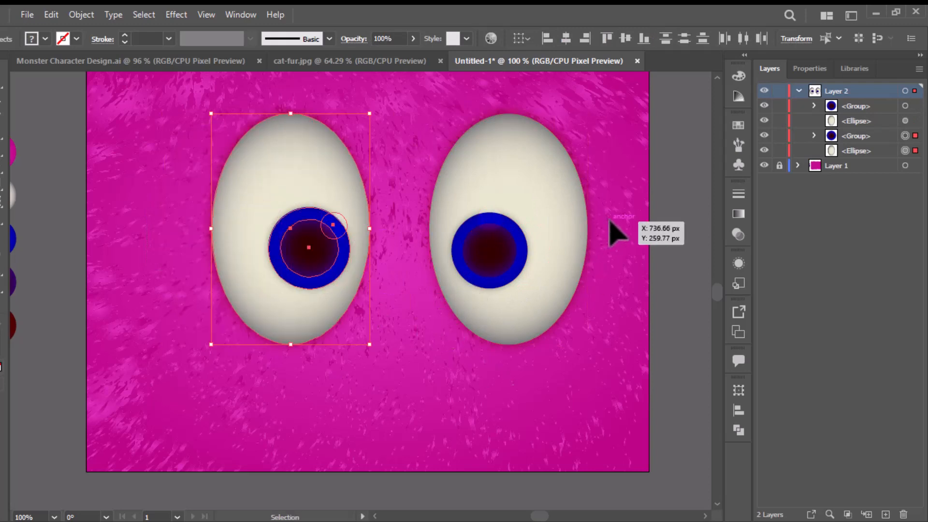
Step: Move both complete eyes together up and left to center them horizontally in the upper part of the artboard, and deselect them
{"action": "left_click_drag", "start_coordinate": [611, 222], "coordinate": [253, 299]}
{"action": "left_click_drag", "start_coordinate": [533, 241], "coordinate": [501, 226]}
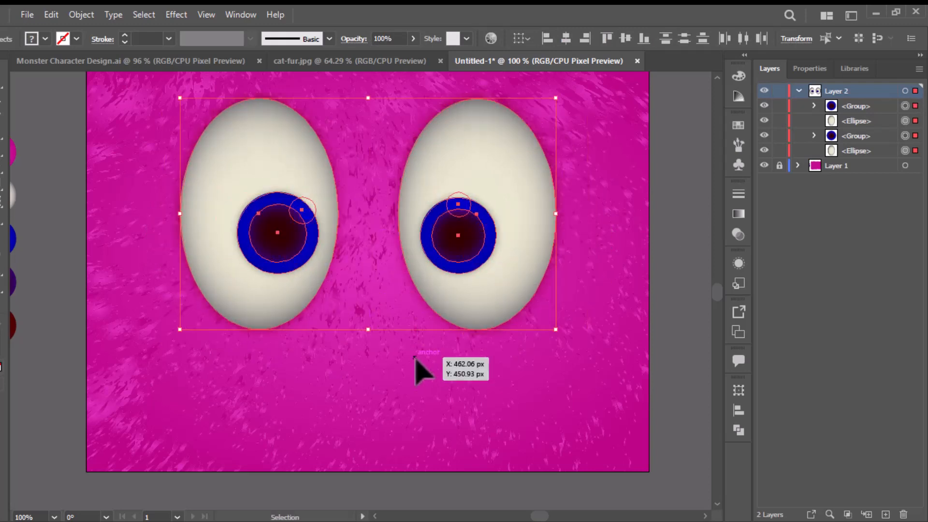
{"action": "key", "text": "space"}
{"action": "left_click_drag", "start_coordinate": [364, 254], "coordinate": [371, 276]}
{"action": "left_click_drag", "start_coordinate": [473, 190], "coordinate": [472, 177]}
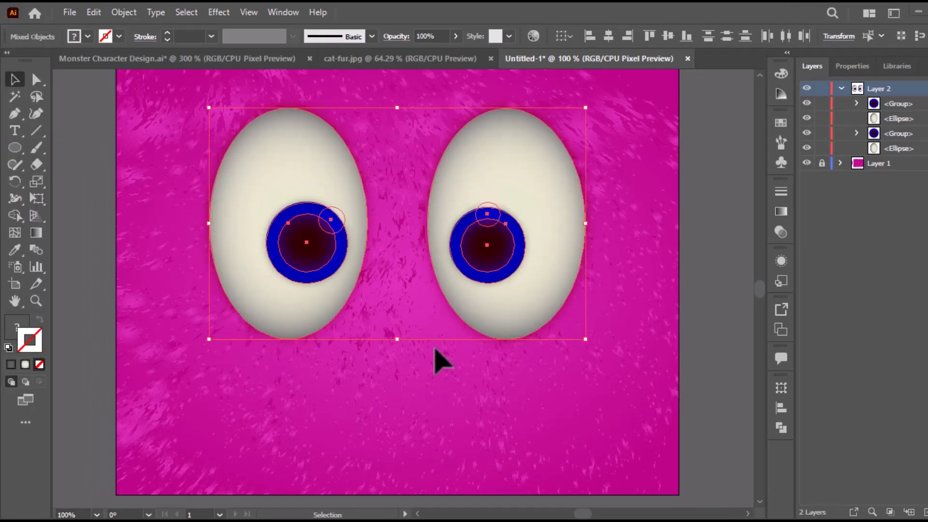
{"action": "left_click", "coordinate": [355, 358]}
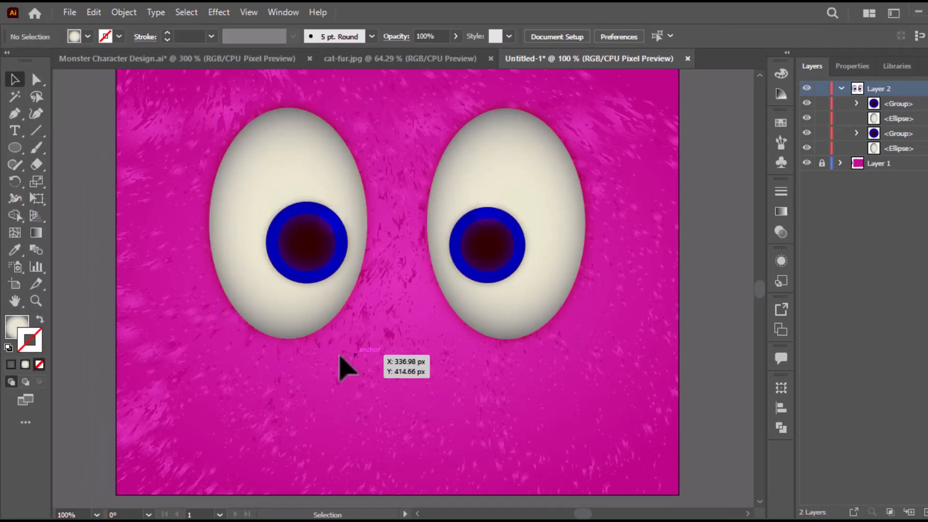
Step: Outline the left eyeball with a 5 pt stroke in pink sampled from the palette's pink circle
{"action": "left_click", "coordinate": [307, 324]}
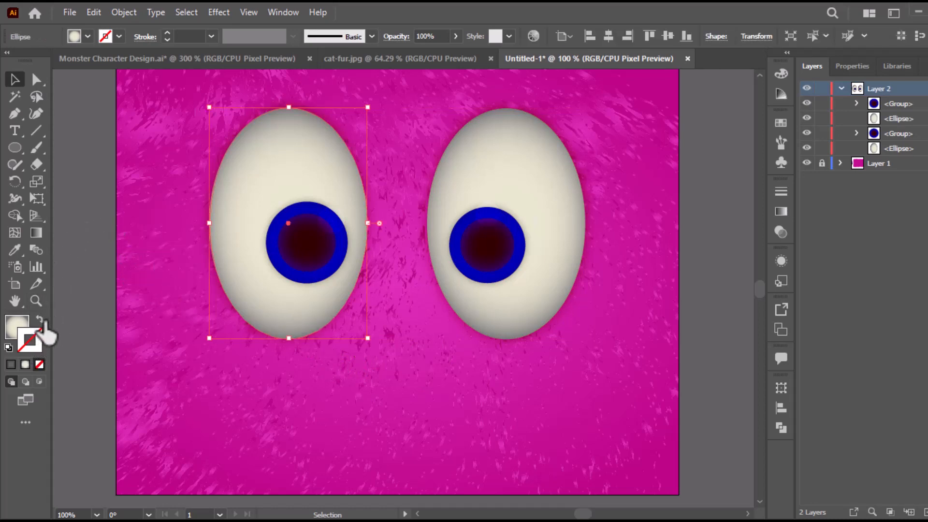
{"action": "key", "text": "space"}
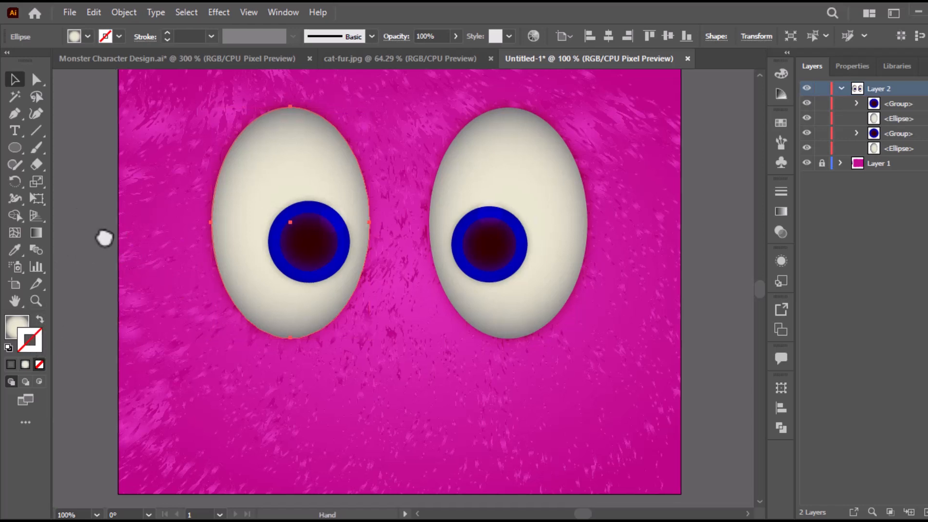
{"action": "left_click_drag", "start_coordinate": [235, 271], "coordinate": [300, 279]}
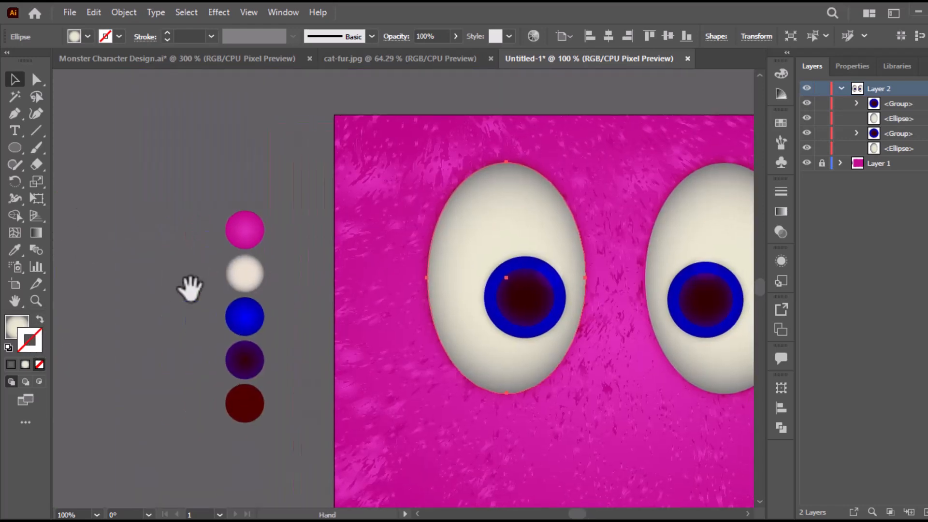
{"action": "left_click", "coordinate": [19, 251]}
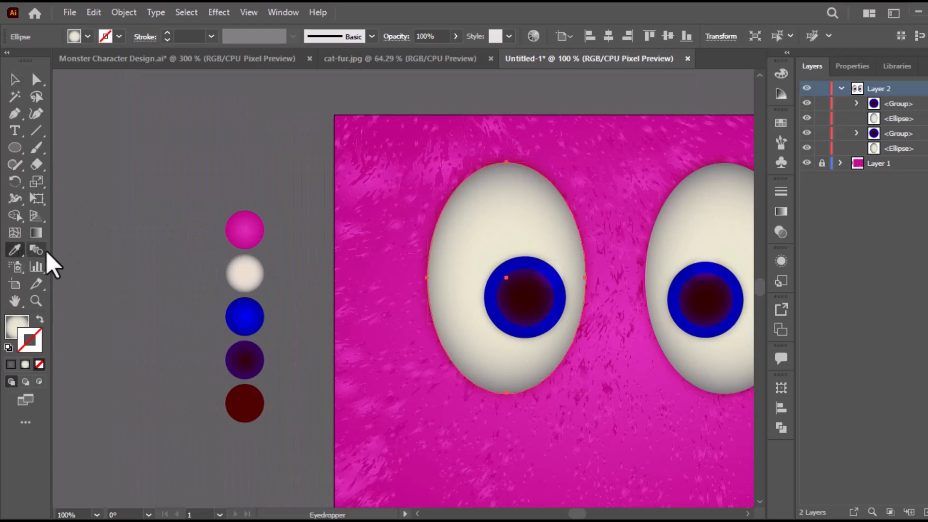
{"action": "left_click", "coordinate": [258, 236], "text": "shift"}
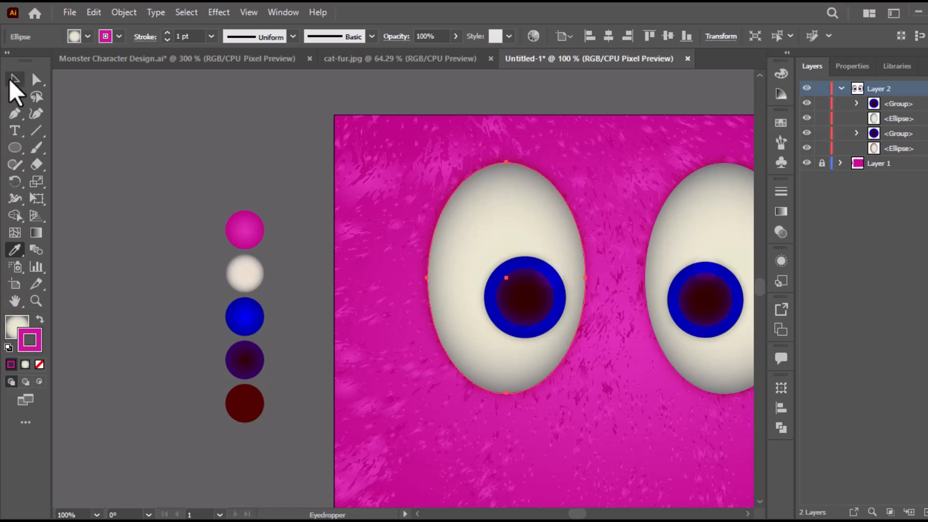
{"action": "left_click", "coordinate": [15, 80]}
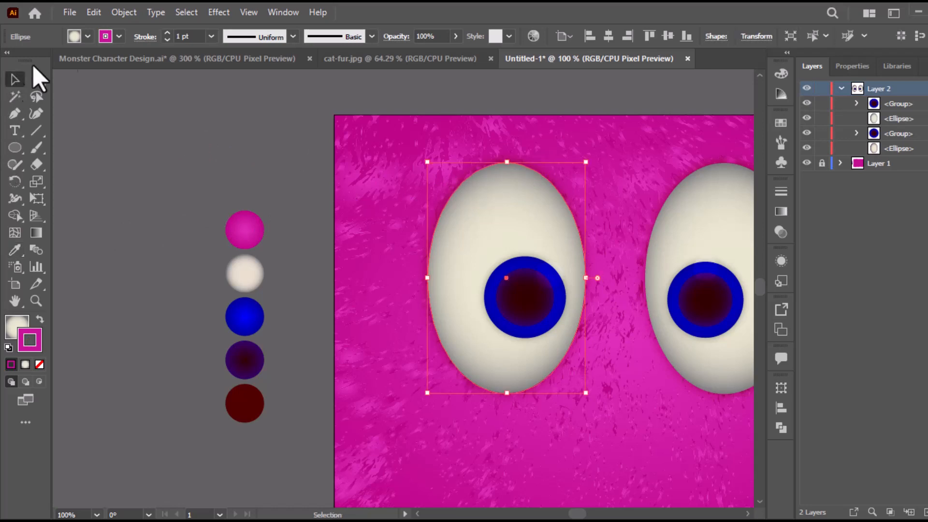
{"action": "left_click", "coordinate": [167, 33]}
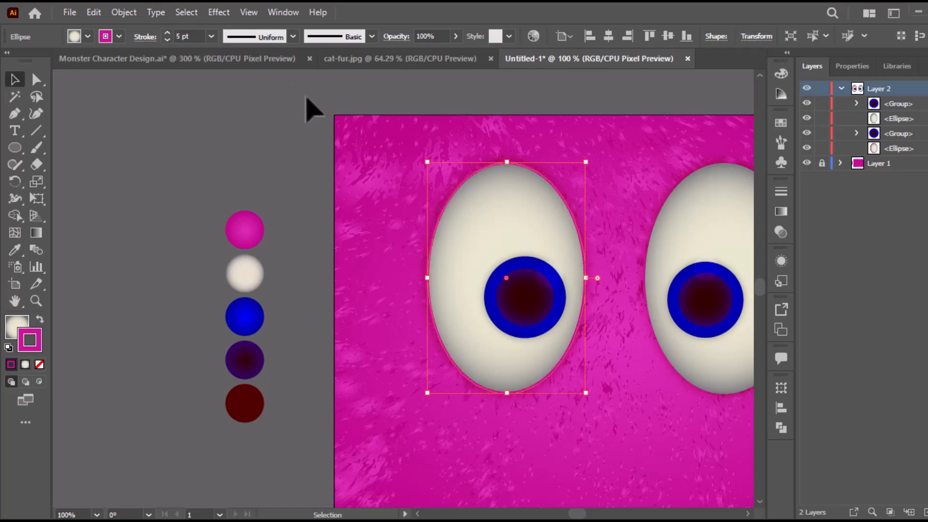
Step: Outline the right eyeball with a 5 pt stroke in pink sampled from the palette's pink circle
{"action": "key", "text": "space"}
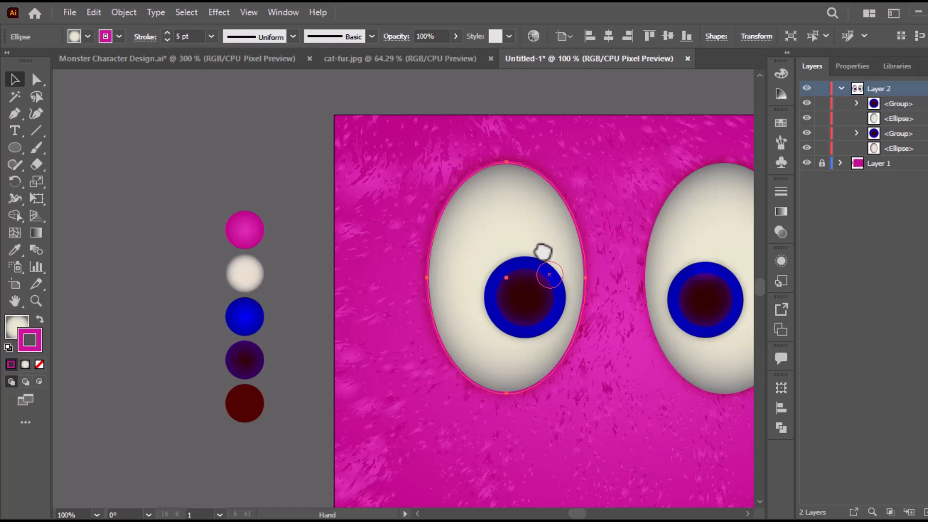
{"action": "left_click_drag", "start_coordinate": [543, 253], "coordinate": [410, 245]}
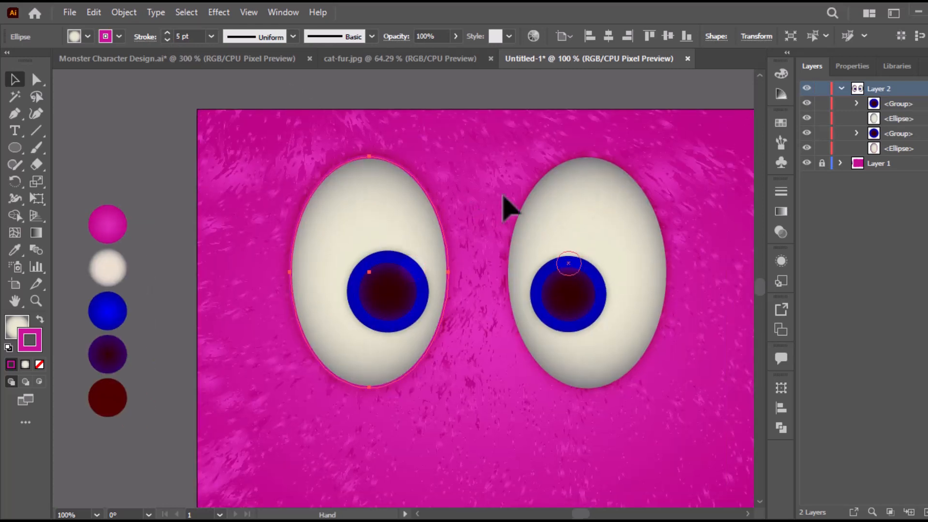
{"action": "left_click", "coordinate": [562, 226]}
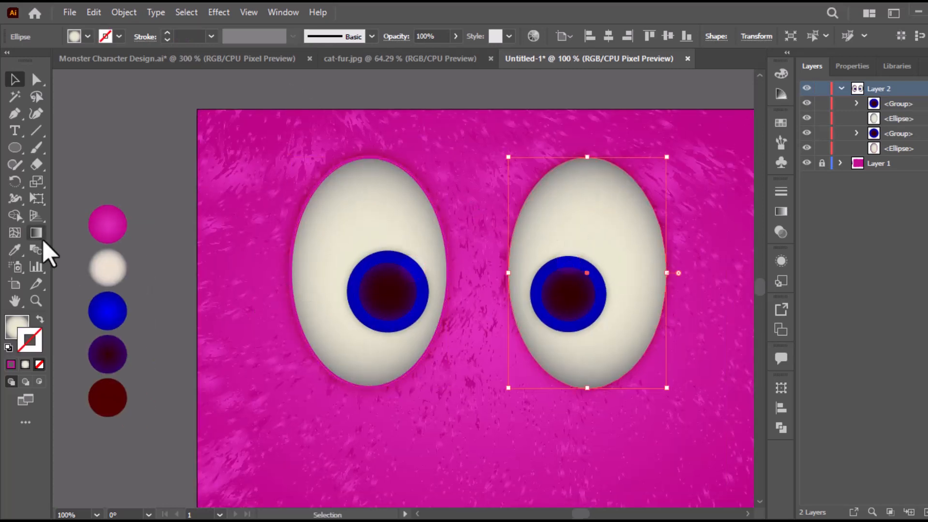
{"action": "key", "text": "o"}
{"action": "key", "text": "i"}
{"action": "left_click", "coordinate": [103, 221], "text": "shift"}
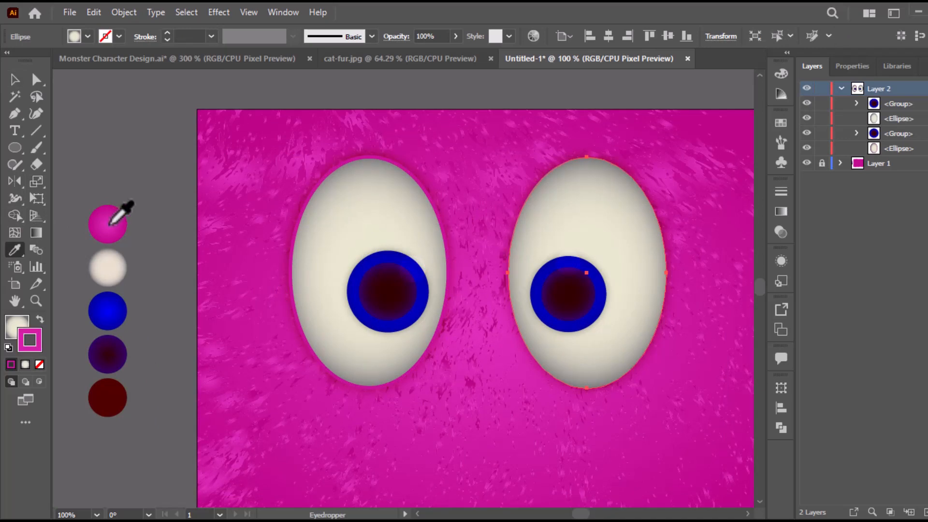
{"action": "left_click_drag", "start_coordinate": [182, 36], "coordinate": [176, 36]}
{"action": "type", "text": "5"}
{"action": "left_click", "coordinate": [15, 78]}
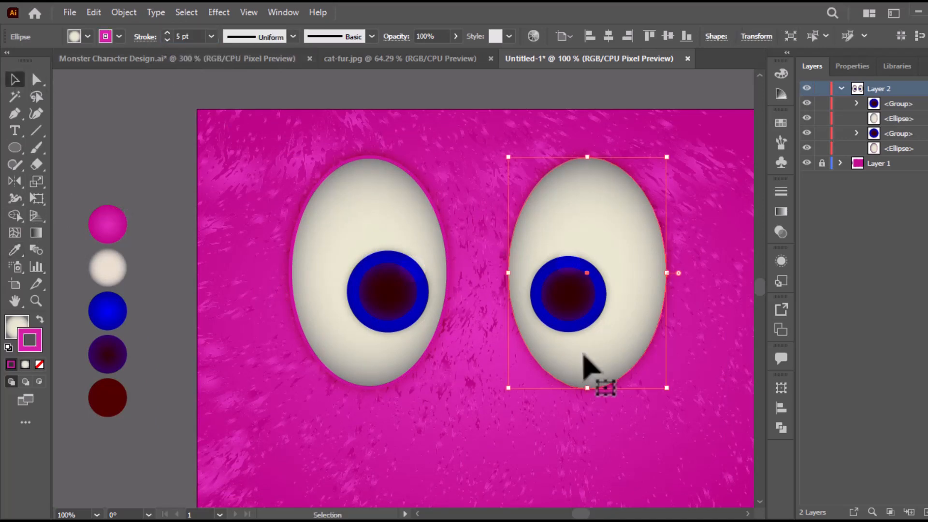
{"action": "left_click_drag", "start_coordinate": [476, 410], "coordinate": [451, 349]}
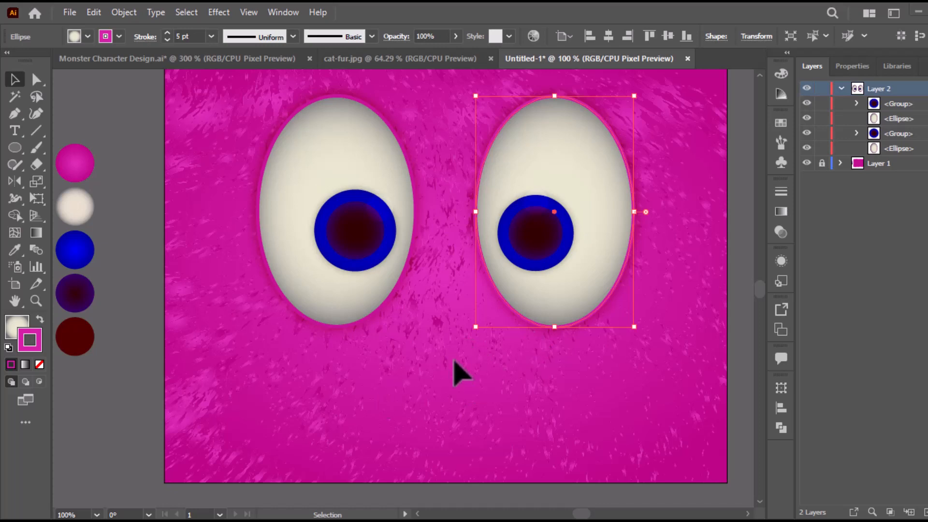
Step: Draw a wide, closed, wavy mouth shape below both eyes with the Pen tool, rounding its ends and dipping its upper edge near the middle
{"action": "left_click", "coordinate": [440, 326]}
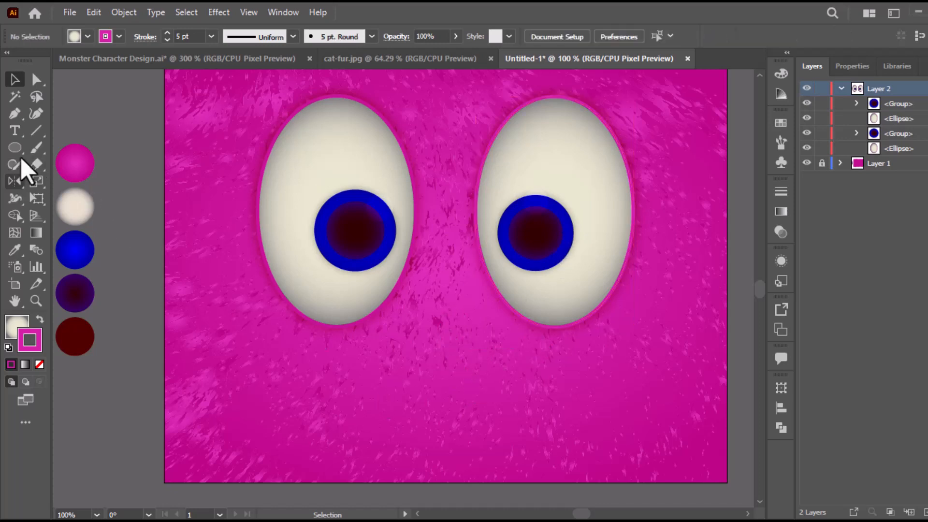
{"action": "left_click", "coordinate": [16, 115]}
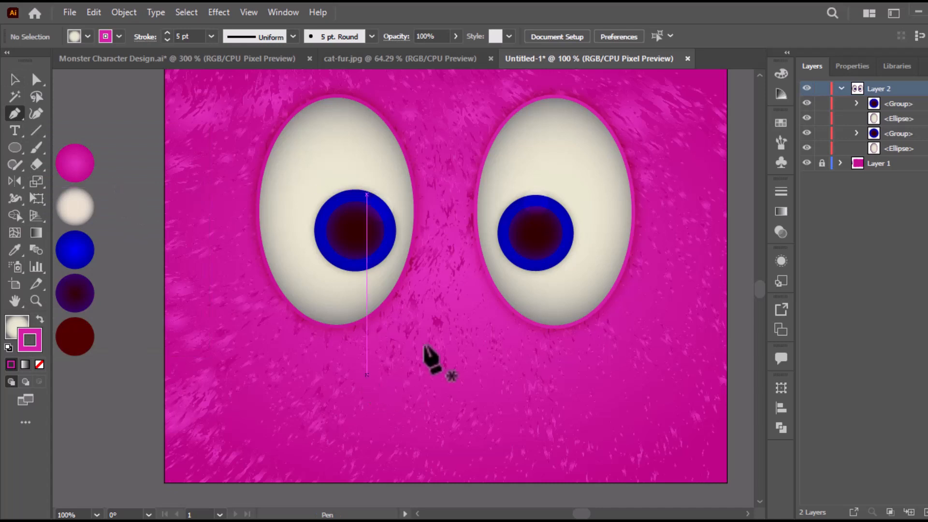
{"action": "left_click_drag", "start_coordinate": [489, 380], "coordinate": [419, 364]}
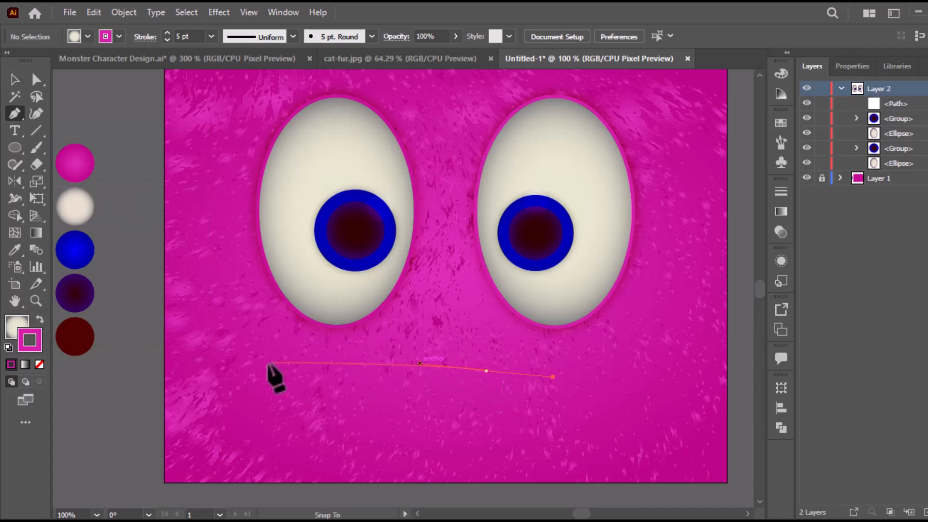
{"action": "left_click_drag", "start_coordinate": [255, 368], "coordinate": [258, 374]}
{"action": "left_click_drag", "start_coordinate": [263, 415], "coordinate": [262, 411]}
{"action": "left_click", "coordinate": [346, 456]}
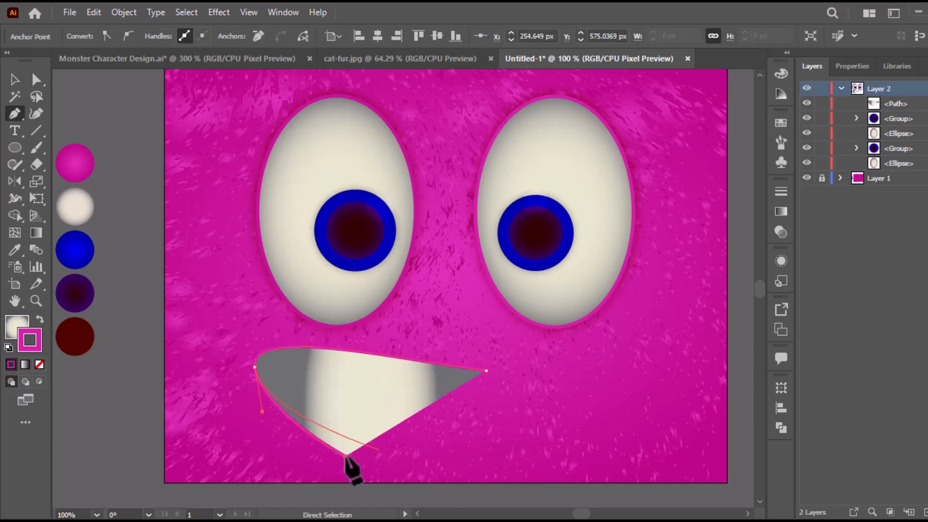
{"action": "key", "text": "ctrl+z"}
{"action": "left_click_drag", "start_coordinate": [389, 461], "coordinate": [547, 461]}
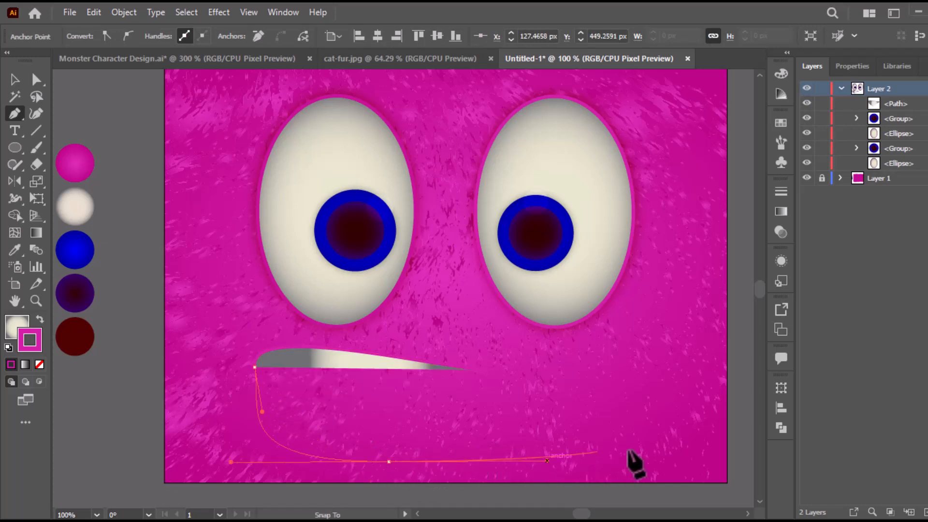
{"action": "left_click_drag", "start_coordinate": [635, 459], "coordinate": [652, 433]}
{"action": "left_click_drag", "start_coordinate": [638, 375], "coordinate": [612, 356]}
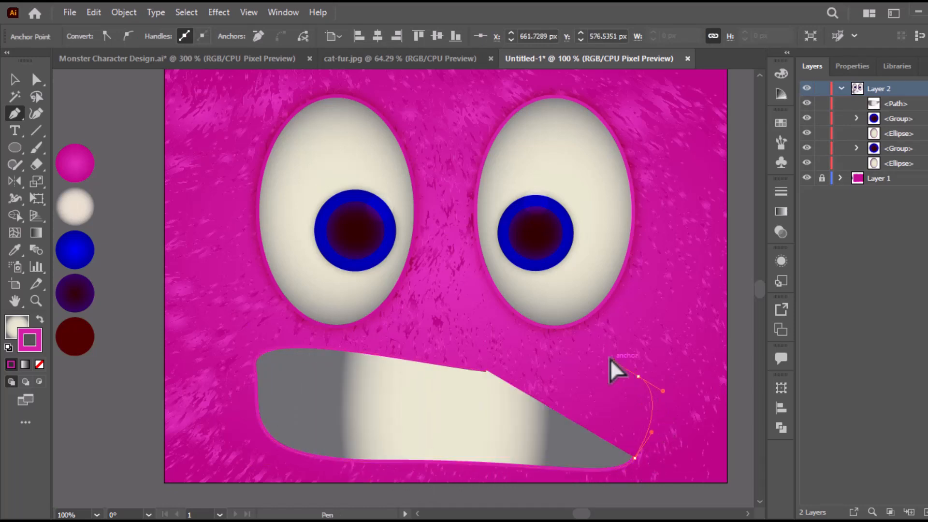
{"action": "left_click", "coordinate": [481, 368]}
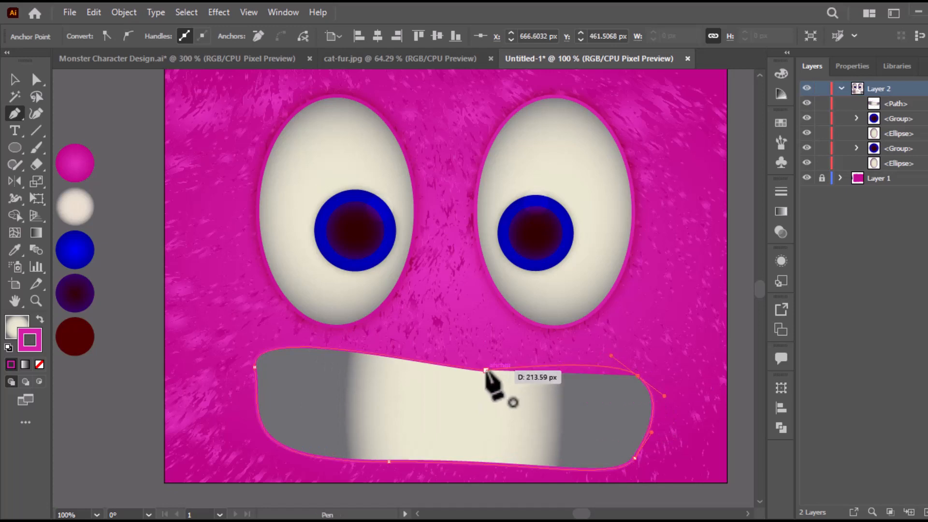
{"action": "mouse_move", "coordinate": [487, 370]}
{"action": "left_mouse_down"}
{"action": "mouse_move", "coordinate": [467, 372]}
{"action": "mouse_move", "coordinate": [487, 373]}
{"action": "mouse_move", "coordinate": [477, 373]}
{"action": "left_mouse_up"}
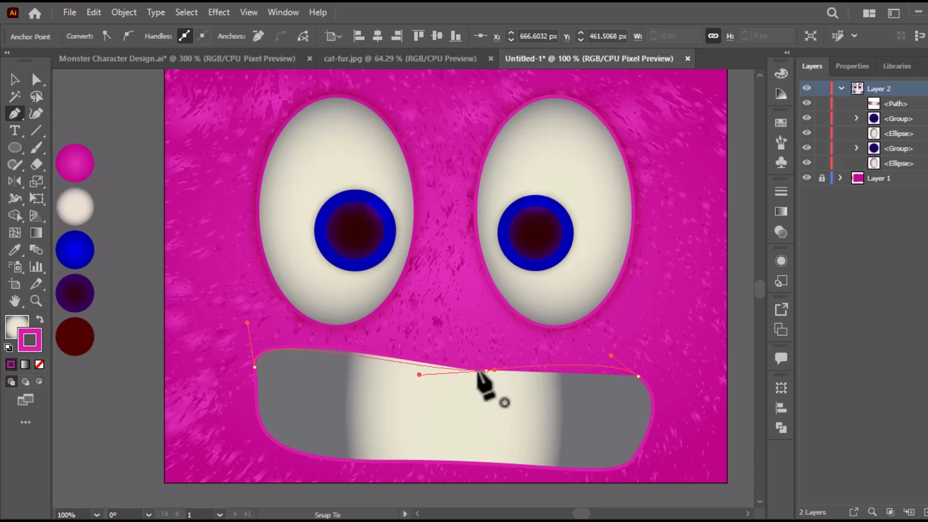
Step: Smooth the curve through the dip in the mouth's upper edge by adjusting the direction handle of its middle anchor point
{"action": "left_click", "coordinate": [36, 79]}
{"action": "left_click", "coordinate": [476, 371]}
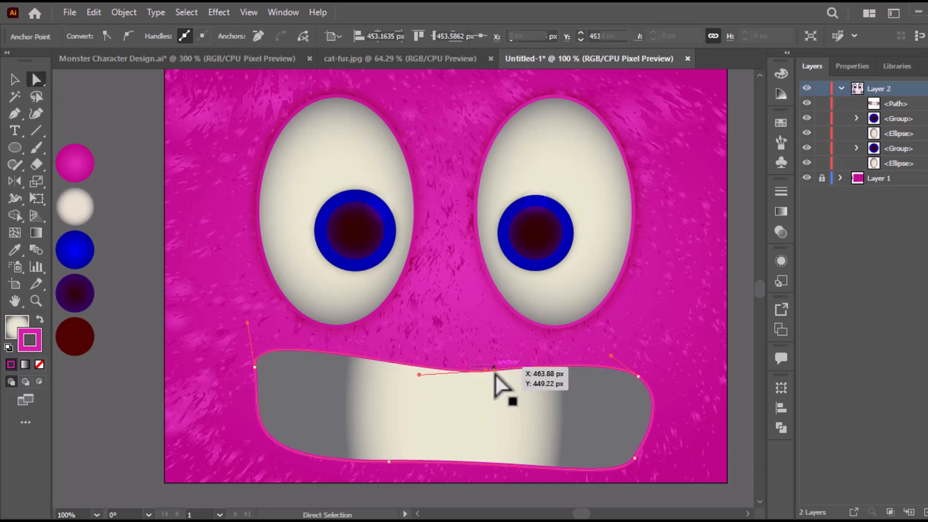
{"action": "key", "text": "ctrl+shift+a"}
{"action": "scroll", "coordinate": [497, 373], "scroll_direction": "up", "scroll_amount": 2}
{"action": "left_click_drag", "start_coordinate": [497, 373], "coordinate": [458, 212]}
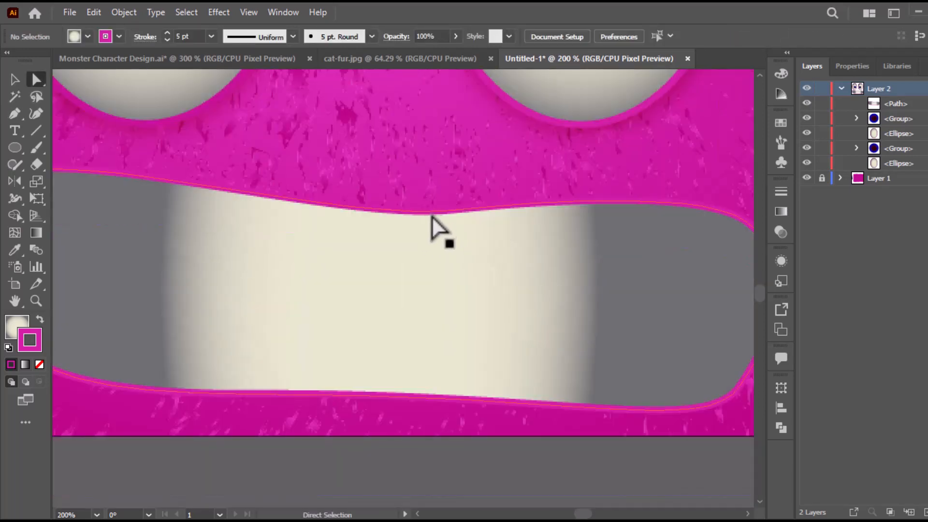
{"action": "left_click", "coordinate": [444, 212]}
{"action": "scroll", "coordinate": [453, 249], "scroll_direction": "down", "scroll_amount": 2}
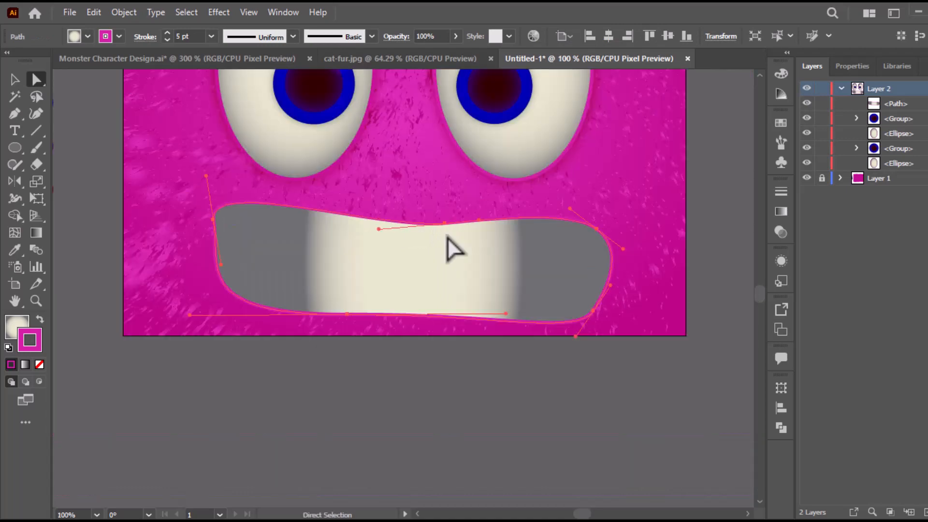
Step: Round out the mouth outline by bulging its left side, lowering the bottom edge, raising the upper dip slightly and rounding the lower right corner
{"action": "left_click_drag", "start_coordinate": [221, 264], "coordinate": [202, 272]}
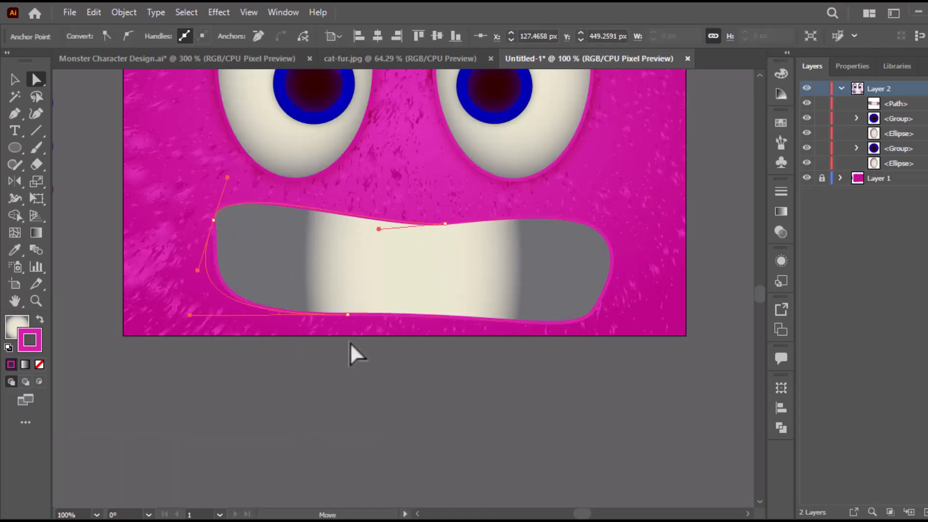
{"action": "left_click_drag", "start_coordinate": [346, 315], "coordinate": [349, 322]}
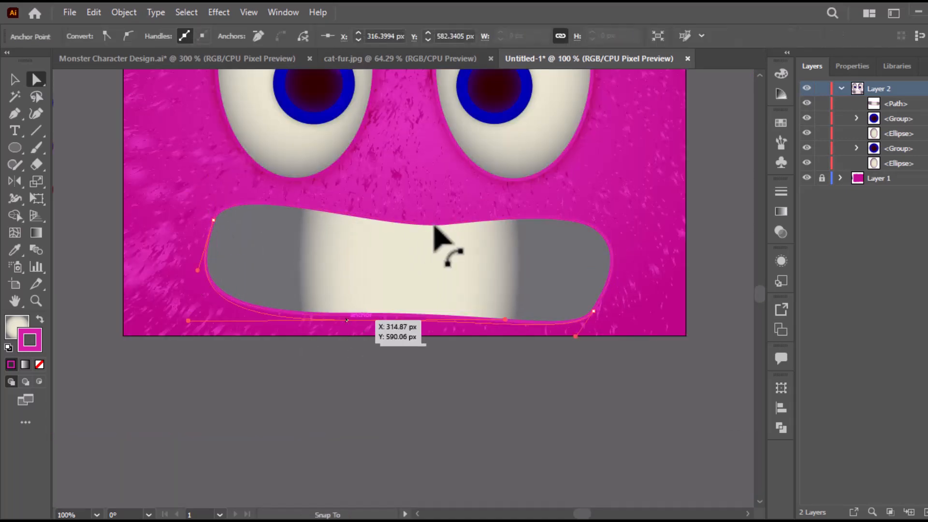
{"action": "left_click_drag", "start_coordinate": [445, 224], "coordinate": [486, 251]}
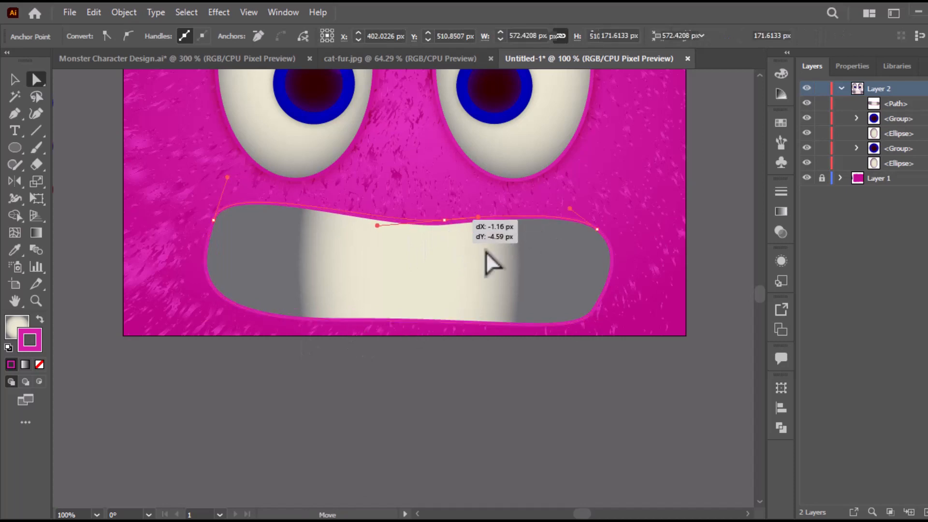
{"action": "left_click", "coordinate": [594, 310]}
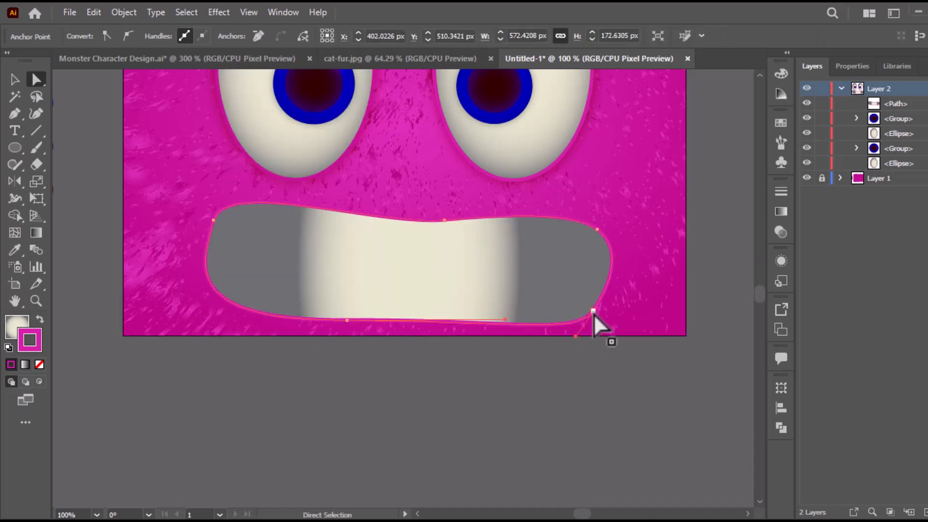
{"action": "left_click", "coordinate": [611, 289]}
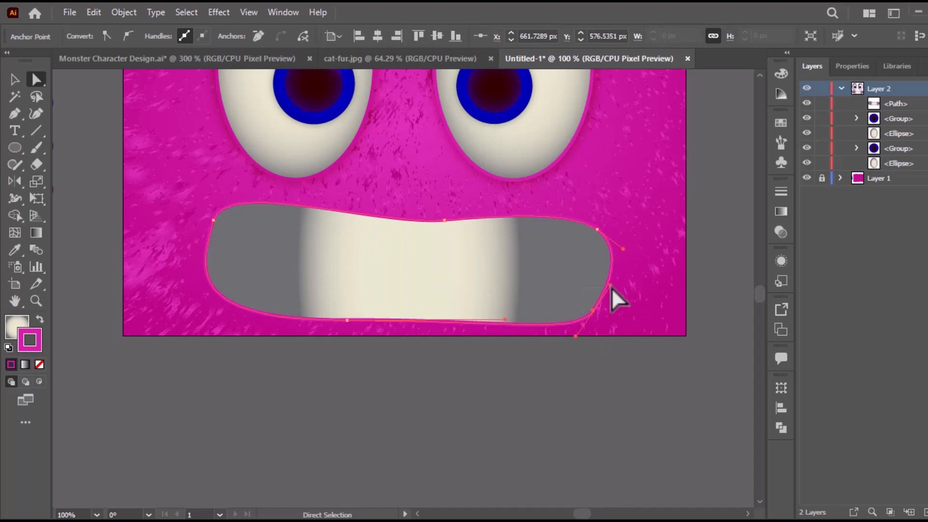
{"action": "left_click", "coordinate": [15, 79]}
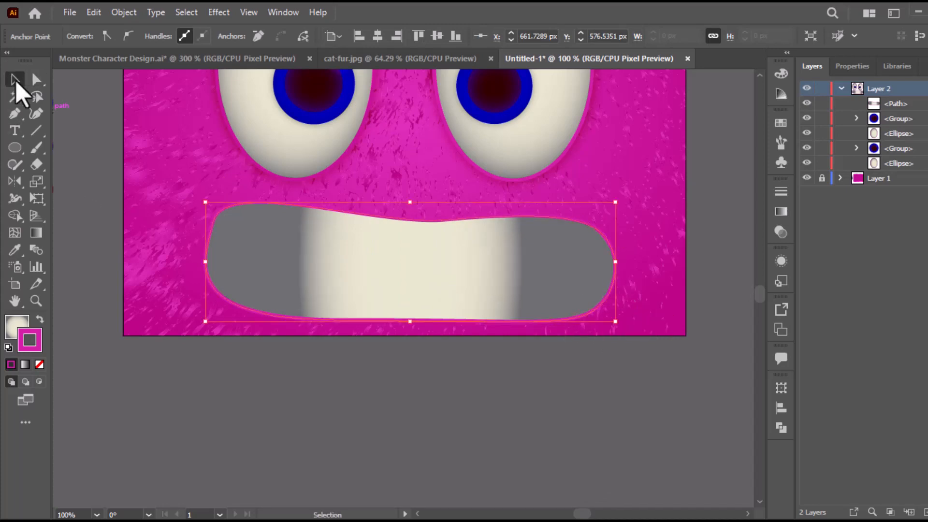
Step: Change the outer stop of the mouth's radial fill gradient to an RGB dark red with green and blue at 0
{"action": "key", "text": "space"}
{"action": "left_click_drag", "start_coordinate": [288, 165], "coordinate": [448, 235]}
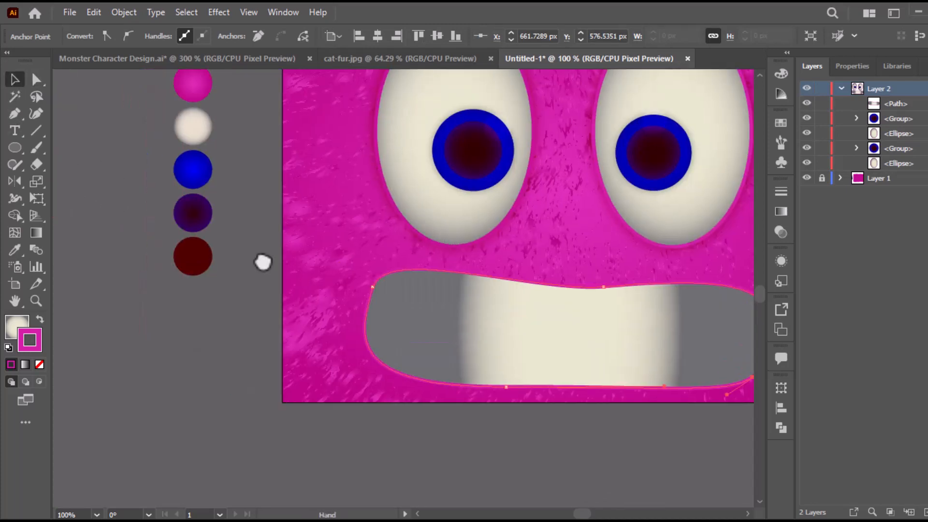
{"action": "left_click_drag", "start_coordinate": [263, 262], "coordinate": [268, 264]}
{"action": "left_click", "coordinate": [19, 323]}
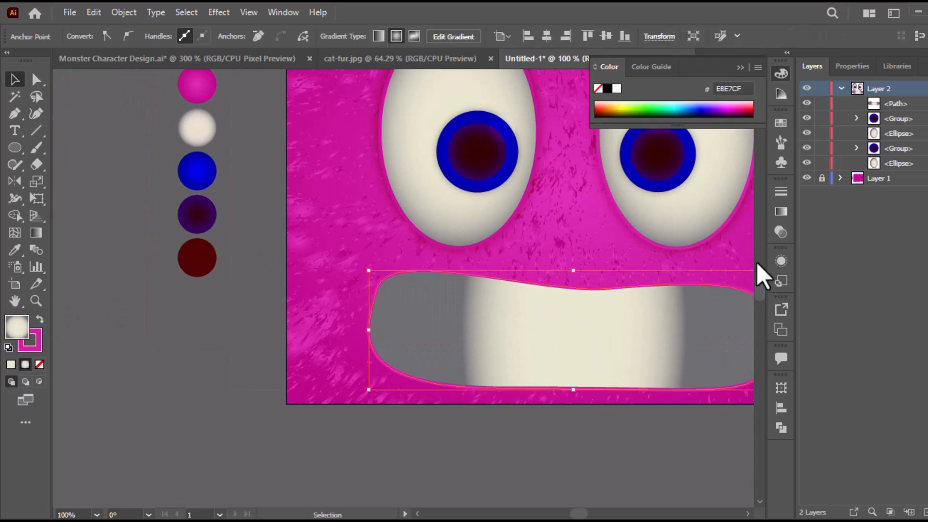
{"action": "left_click", "coordinate": [781, 213]}
{"action": "scroll", "coordinate": [413, 237], "scroll_direction": "right", "scroll_amount": 5}
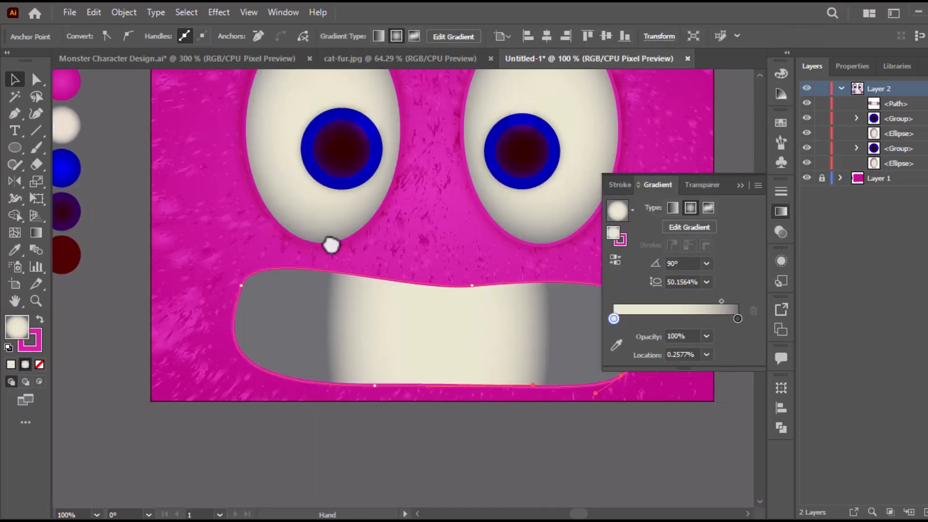
{"action": "scroll", "coordinate": [331, 245], "scroll_direction": "right", "scroll_amount": 3}
{"action": "left_click", "coordinate": [739, 319]}
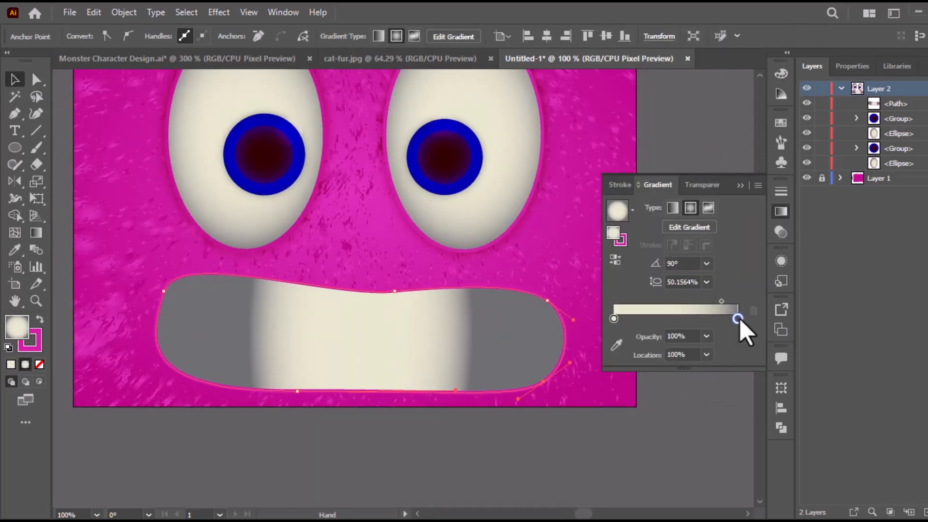
{"action": "double_click", "coordinate": [738, 319]}
{"action": "left_click", "coordinate": [737, 333]}
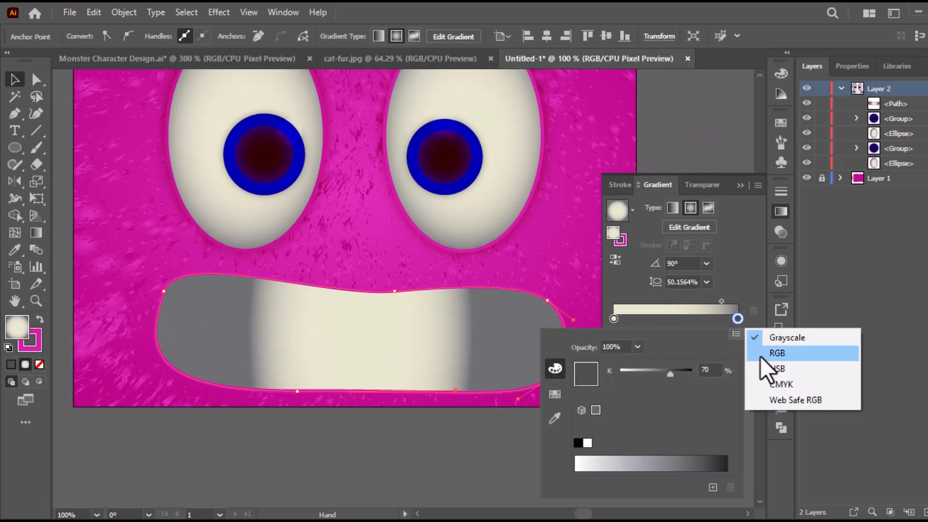
{"action": "left_click", "coordinate": [761, 356]}
{"action": "left_click_drag", "start_coordinate": [642, 397], "coordinate": [587, 411]}
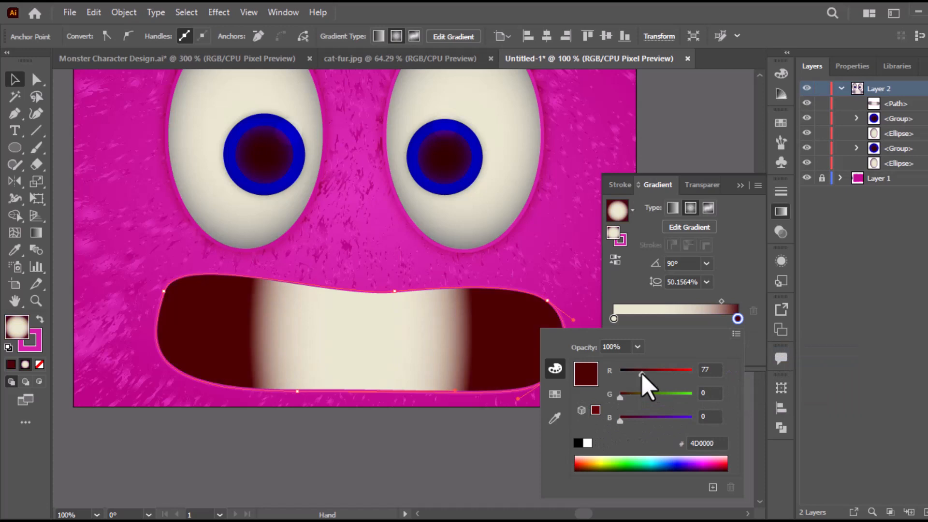
{"action": "left_click_drag", "start_coordinate": [642, 374], "coordinate": [644, 374]}
Step: Recolor the inner stop of the mouth's fill gradient to a brighter dark red of about R 128, G 0, B 0
{"action": "left_click", "coordinate": [612, 318]}
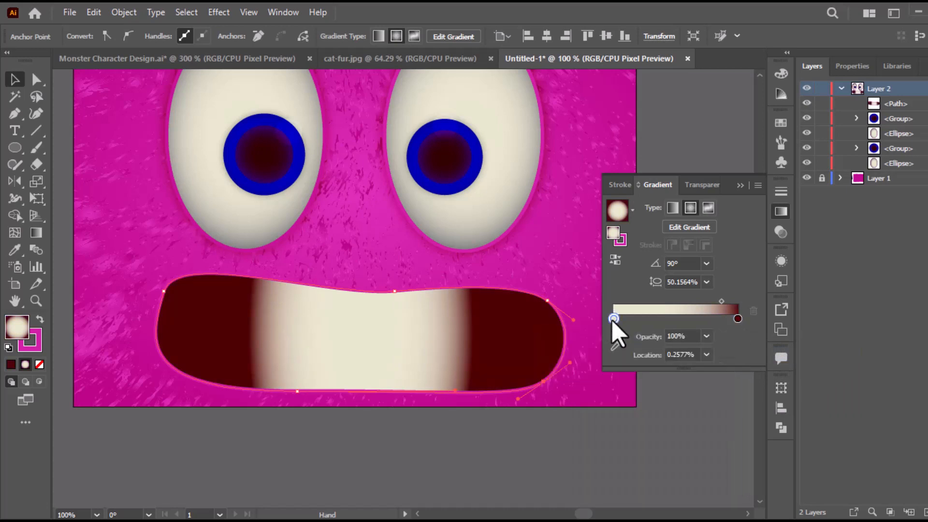
{"action": "double_click", "coordinate": [613, 319]}
{"action": "left_click_drag", "start_coordinate": [675, 419], "coordinate": [592, 422]}
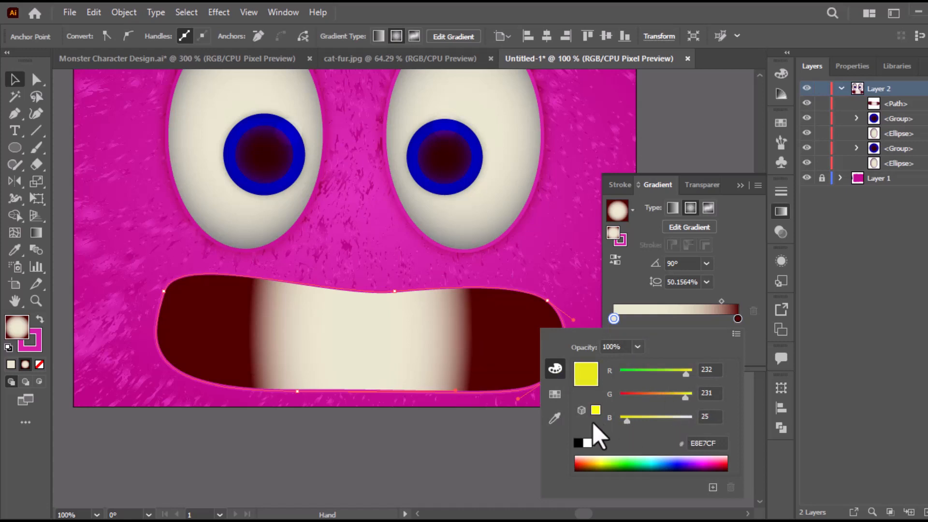
{"action": "left_click_drag", "start_coordinate": [685, 396], "coordinate": [620, 398]}
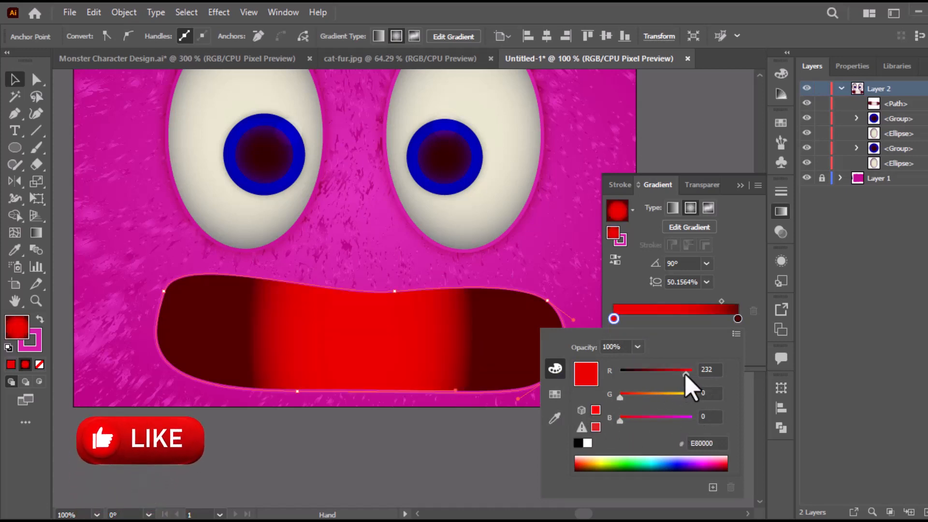
{"action": "left_click_drag", "start_coordinate": [686, 374], "coordinate": [657, 375]}
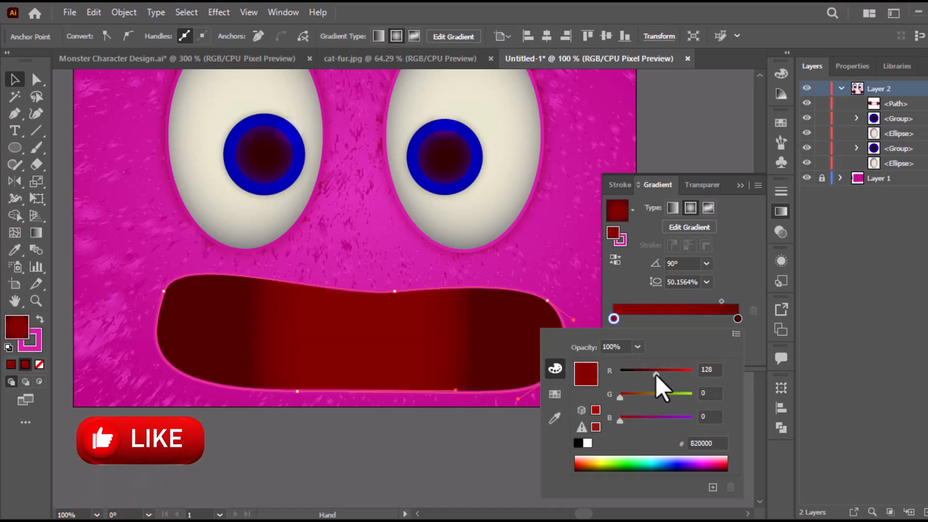
{"action": "left_click", "coordinate": [784, 216]}
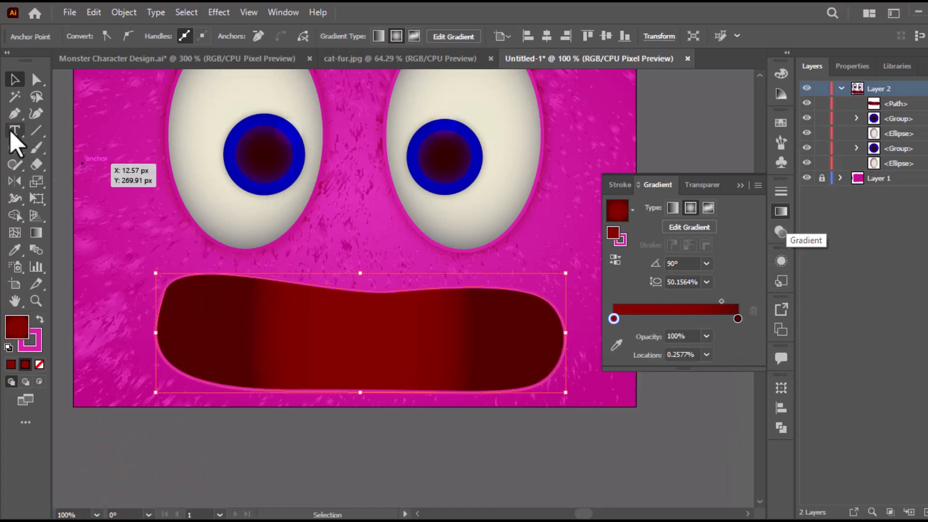
Step: Stretch the mouth's radial gradient into an ellipse spanning its full width, at about 176° with an aspect ratio of about 37%
{"action": "left_click", "coordinate": [37, 232]}
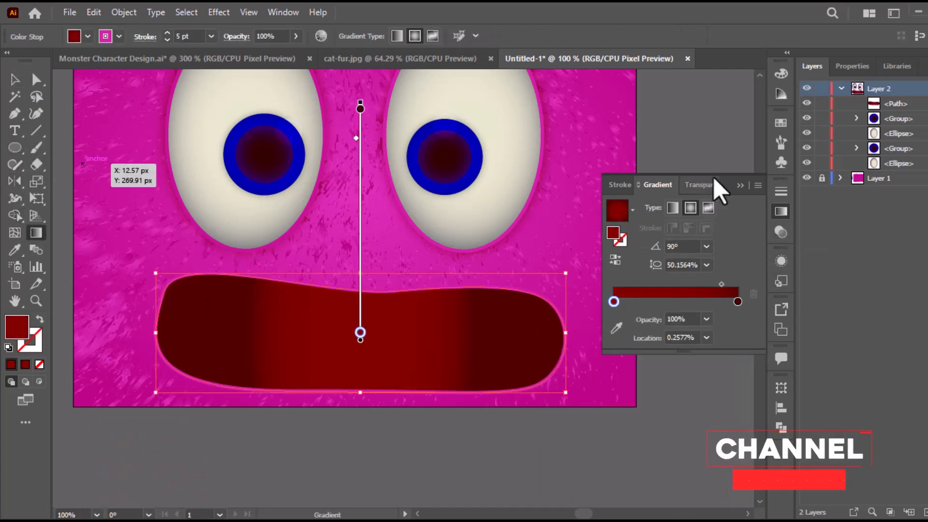
{"action": "left_click", "coordinate": [781, 211]}
{"action": "mouse_move", "coordinate": [360, 103]}
{"action": "left_mouse_down"}
{"action": "mouse_move", "coordinate": [360, 294]}
{"action": "mouse_move", "coordinate": [361, 265]}
{"action": "mouse_move", "coordinate": [241, 299]}
{"action": "mouse_move", "coordinate": [219, 321]}
{"action": "left_mouse_up"}
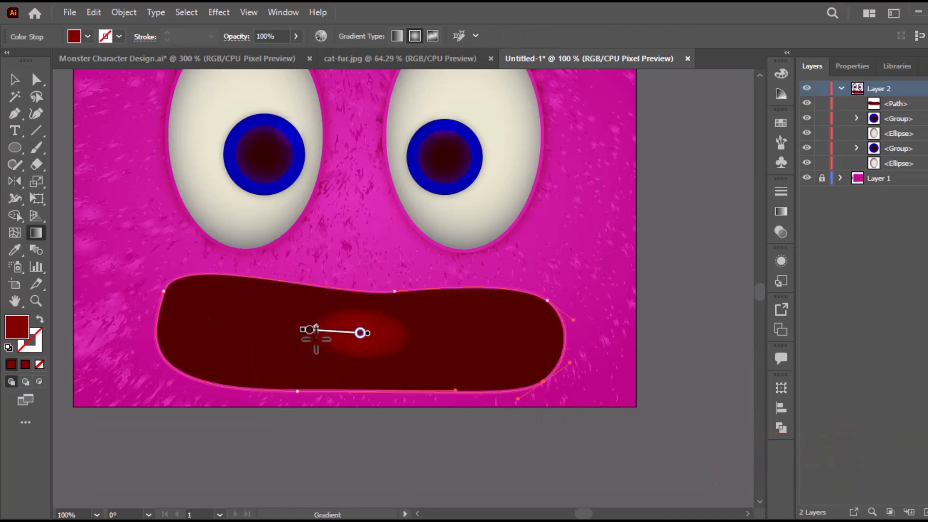
{"action": "left_click_drag", "start_coordinate": [416, 353], "coordinate": [487, 352]}
{"action": "left_click_drag", "start_coordinate": [356, 395], "coordinate": [358, 379]}
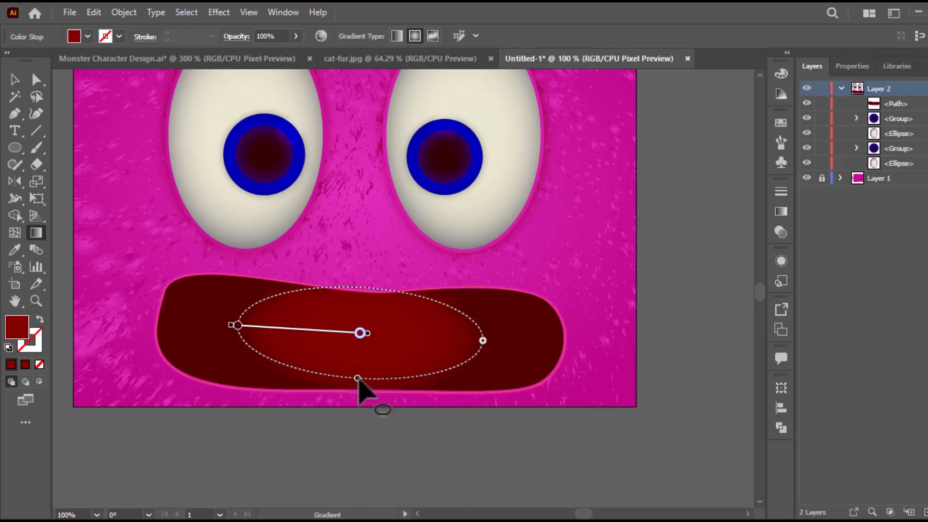
{"action": "left_click_drag", "start_coordinate": [235, 326], "coordinate": [151, 320]}
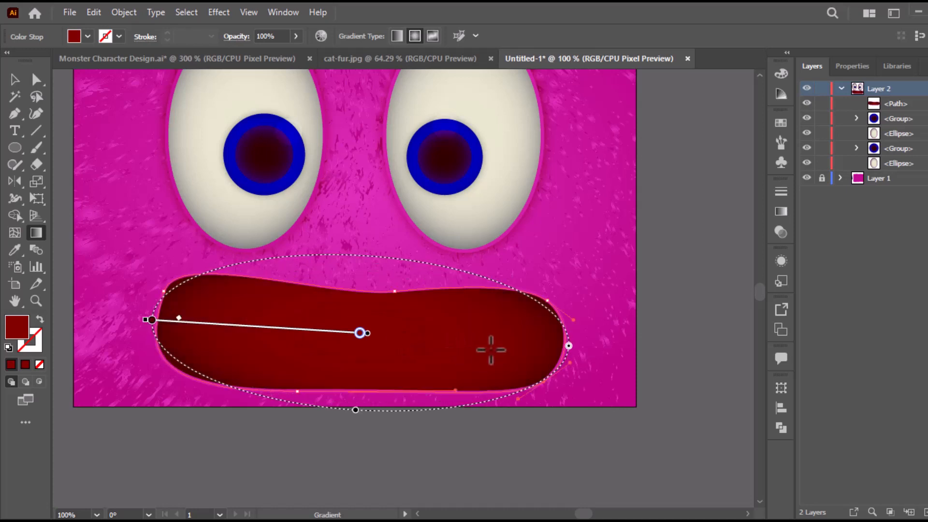
Step: Darken the inner stop of the mouth's fill gradient to R 103, G 0, B 0
{"action": "left_click", "coordinate": [15, 80]}
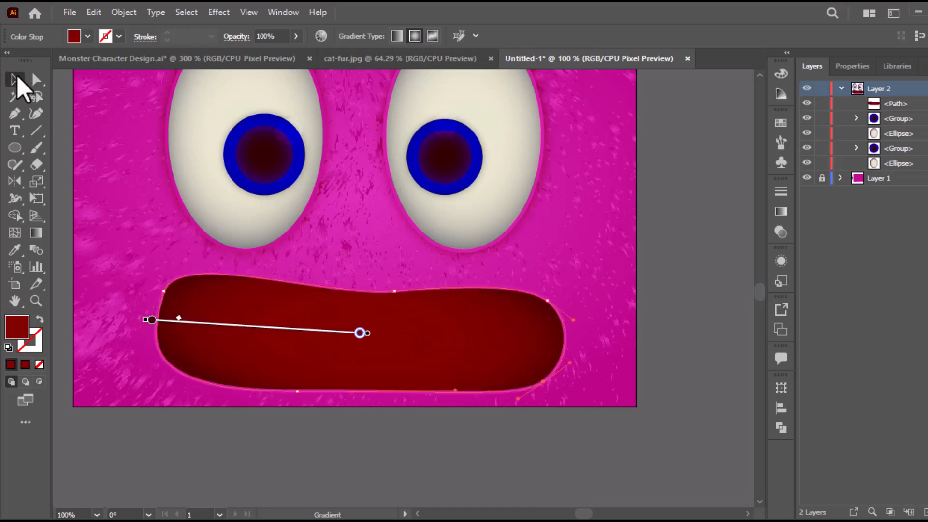
{"action": "left_click", "coordinate": [373, 356]}
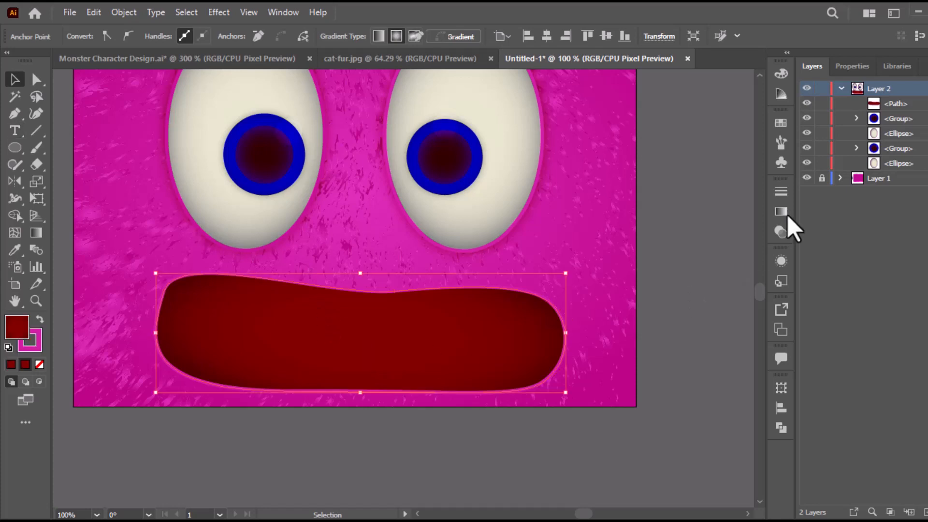
{"action": "left_click", "coordinate": [782, 212]}
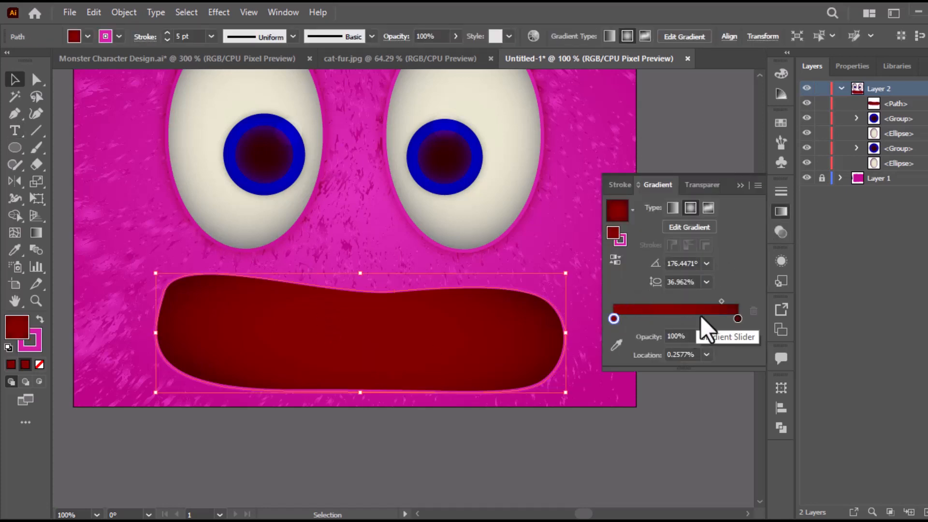
{"action": "left_click", "coordinate": [738, 319]}
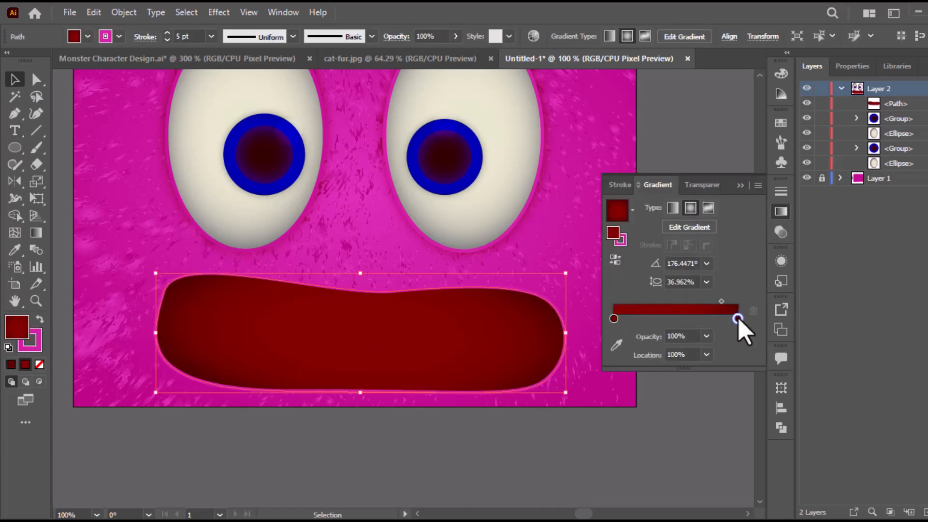
{"action": "left_click", "coordinate": [613, 319]}
{"action": "double_click", "coordinate": [614, 318]}
{"action": "left_click_drag", "start_coordinate": [654, 375], "coordinate": [648, 376]}
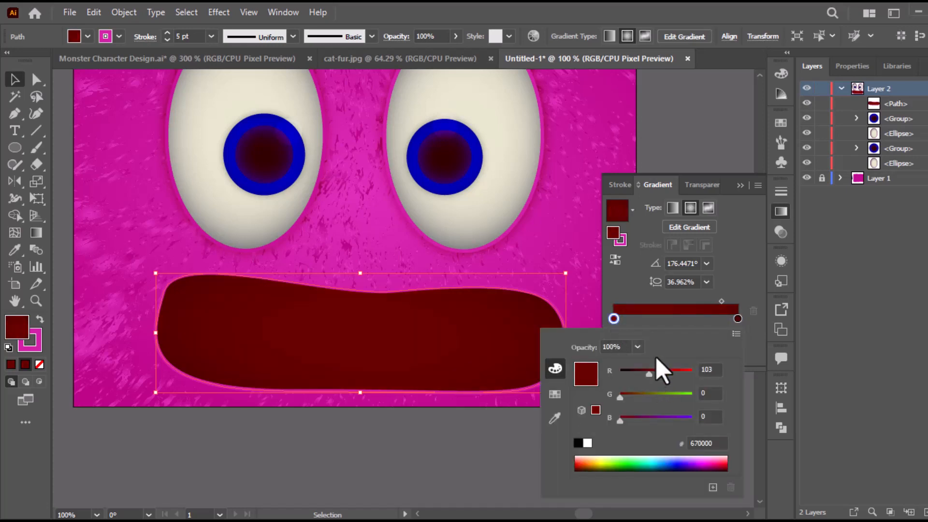
{"action": "left_click", "coordinate": [782, 212]}
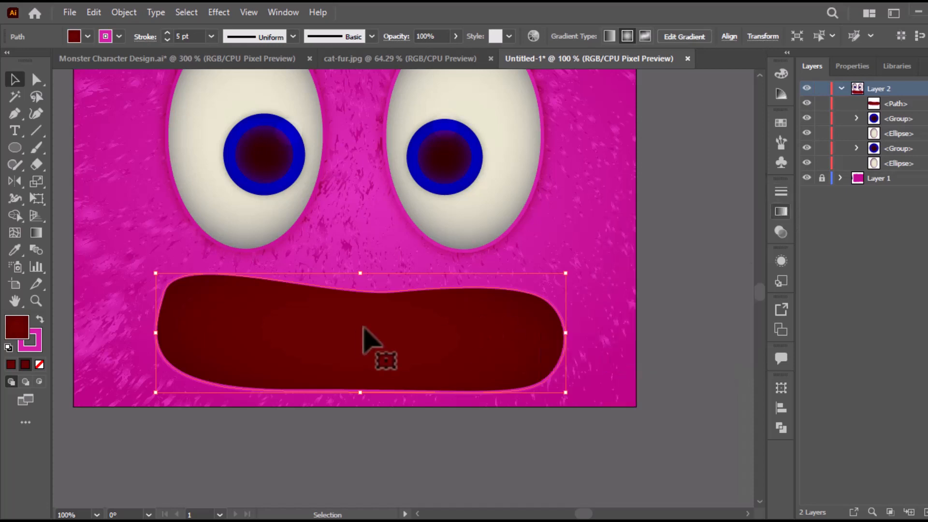
Step: Align the mouth's 5 pt pink stroke to the outside of the path
{"action": "left_click", "coordinate": [34, 343]}
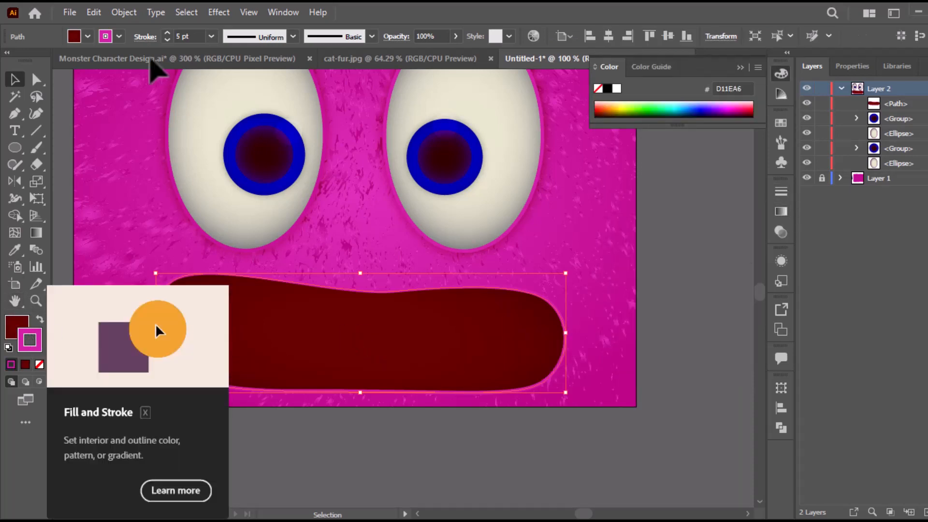
{"action": "left_click", "coordinate": [151, 37]}
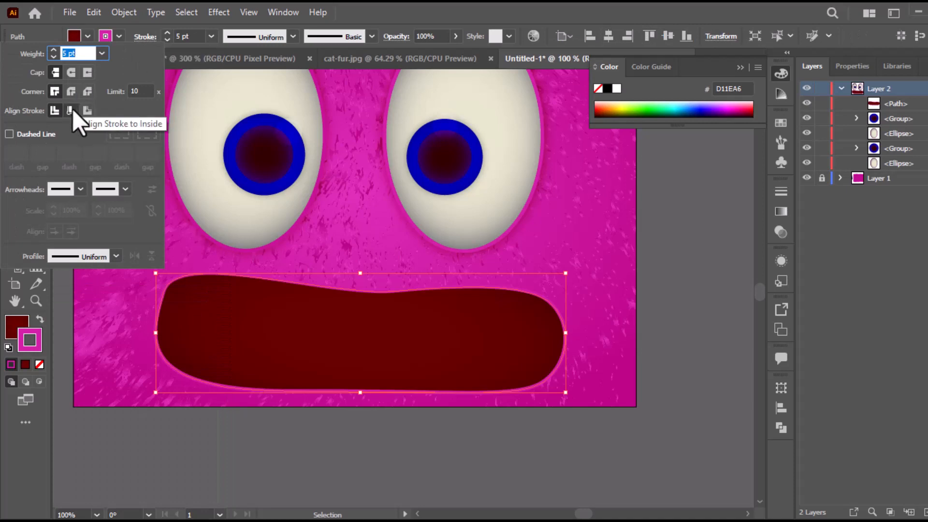
{"action": "left_click", "coordinate": [82, 112]}
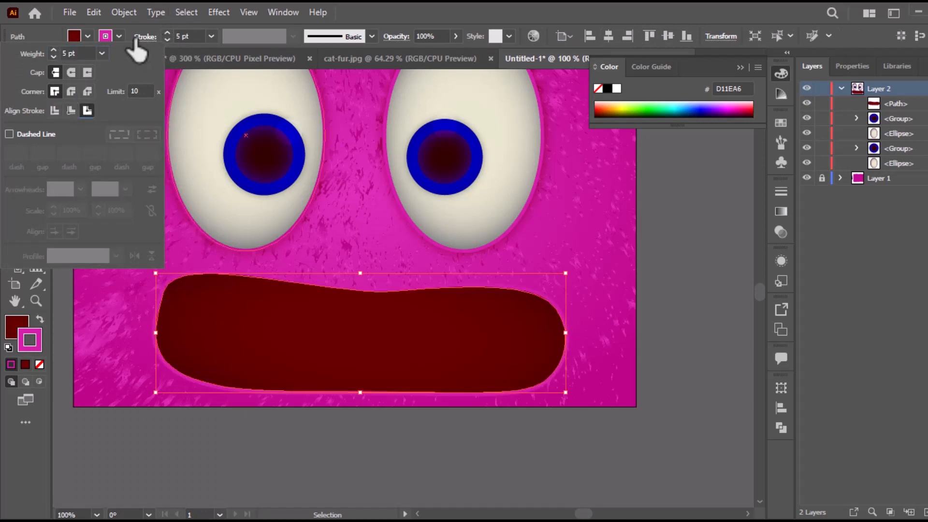
{"action": "left_click_drag", "start_coordinate": [423, 354], "coordinate": [444, 328]}
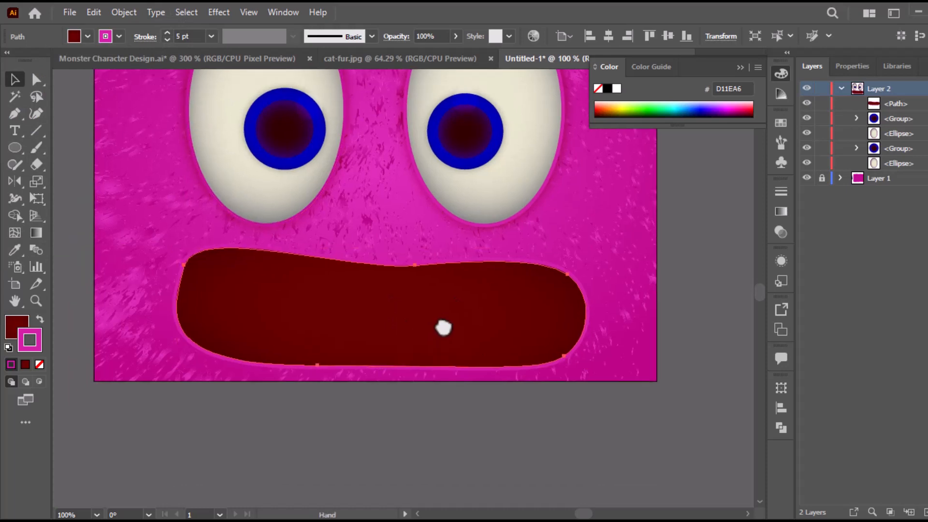
Step: Change the mouth's stroke color to a slightly more saturated pink, D616B2
{"action": "double_click", "coordinate": [31, 344]}
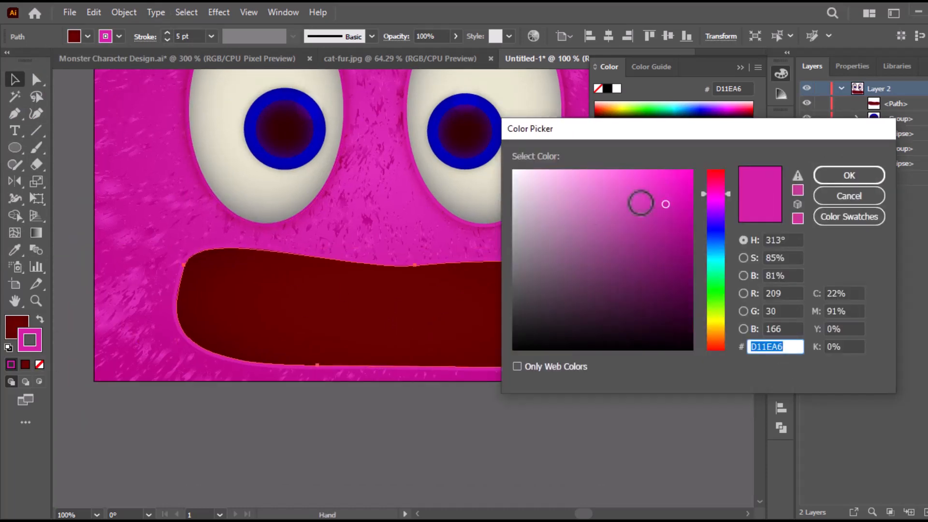
{"action": "left_click", "coordinate": [674, 198]}
{"action": "left_click", "coordinate": [837, 177]}
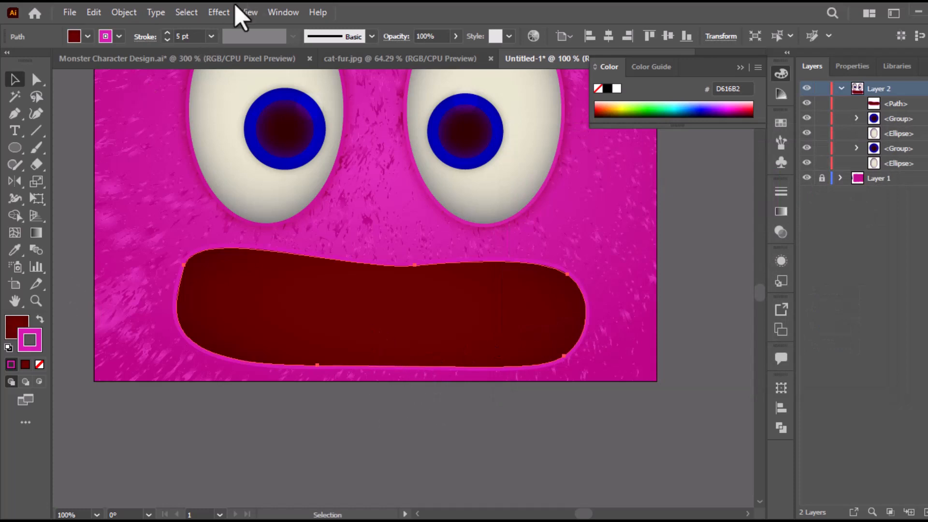
Step: Start an Outer Glow effect on the mouth using Screen mode, 75% opacity and a 7 px blur
{"action": "left_click", "coordinate": [219, 12]}
{"action": "mouse_move", "coordinate": [249, 178]}
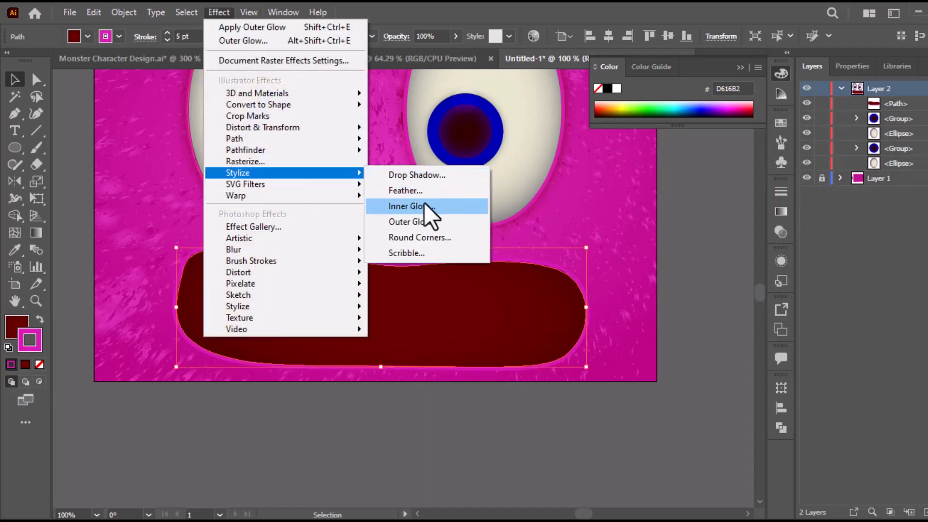
{"action": "left_click", "coordinate": [422, 218]}
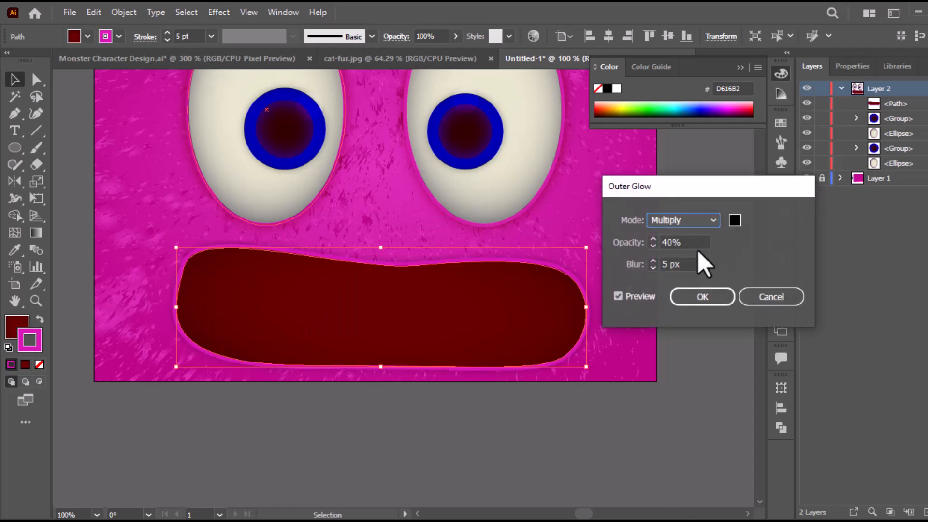
{"action": "left_click", "coordinate": [705, 220]}
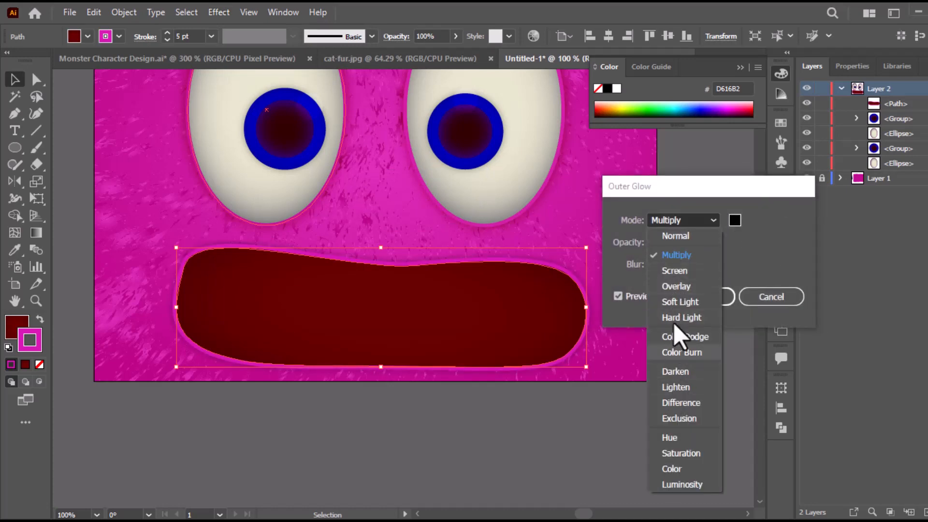
{"action": "left_click", "coordinate": [679, 271]}
{"action": "left_click_drag", "start_coordinate": [688, 242], "coordinate": [631, 242]}
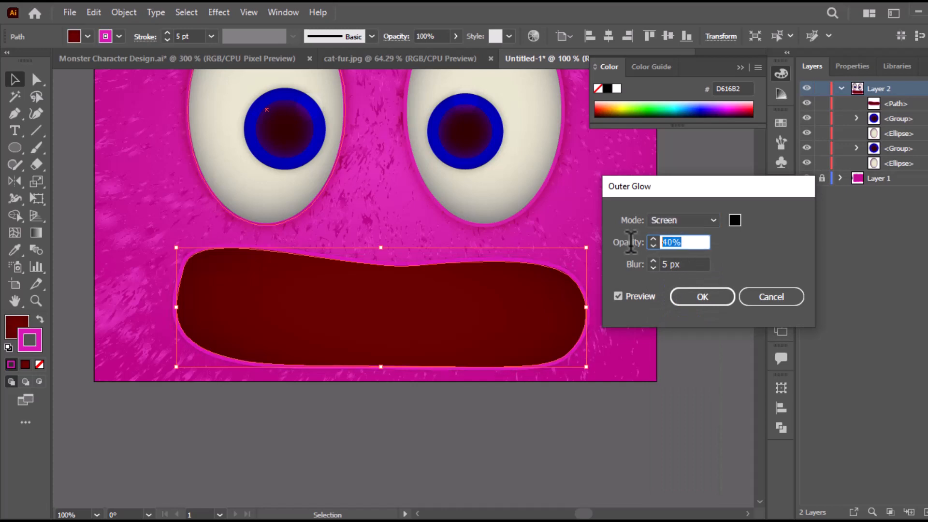
{"action": "type", "text": "75"}
{"action": "key", "text": "Tab"}
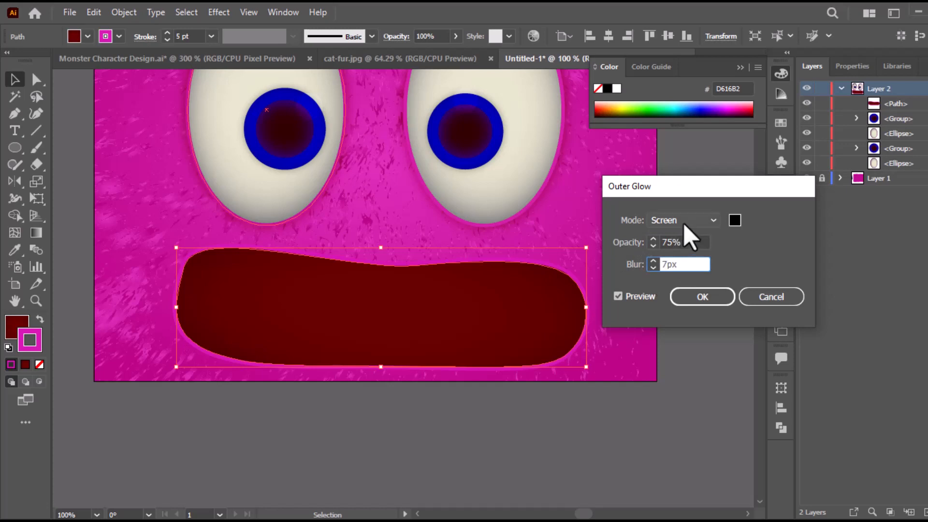
Step: Set the mouth's outer glow color to white
{"action": "left_click", "coordinate": [734, 221]}
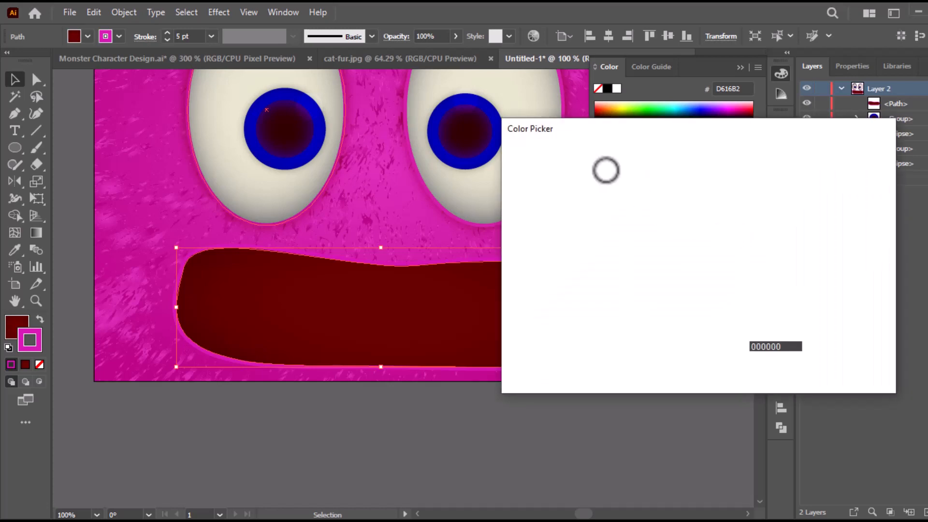
{"action": "left_click_drag", "start_coordinate": [564, 183], "coordinate": [527, 164]}
{"action": "left_click", "coordinate": [856, 177]}
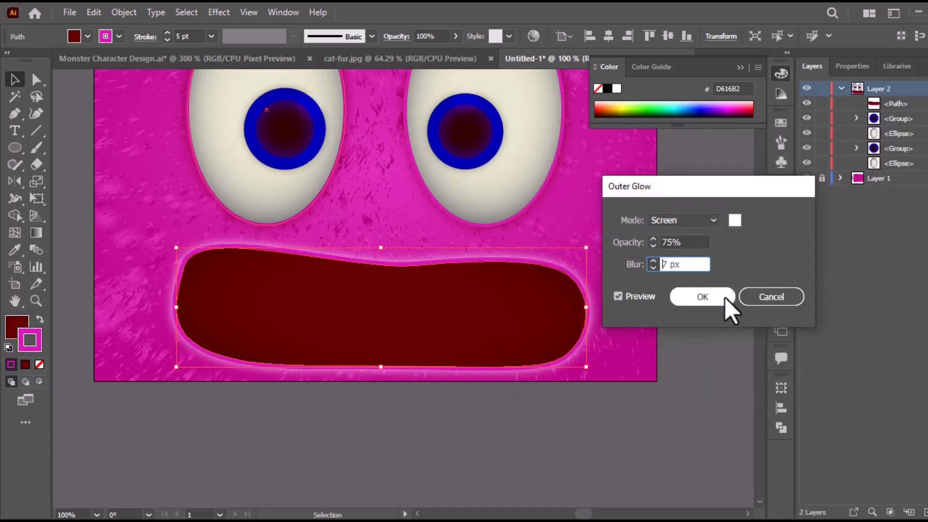
Step: Soften the mouth's outer glow to 50% opacity with a 15 px blur and apply it
{"action": "left_click", "coordinate": [683, 244]}
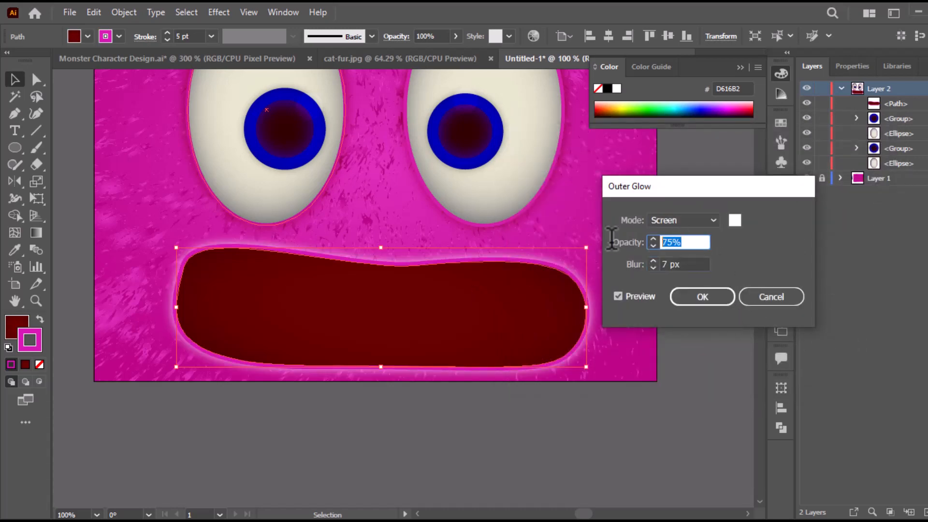
{"action": "type", "text": "50"}
{"action": "left_click", "coordinate": [659, 265]}
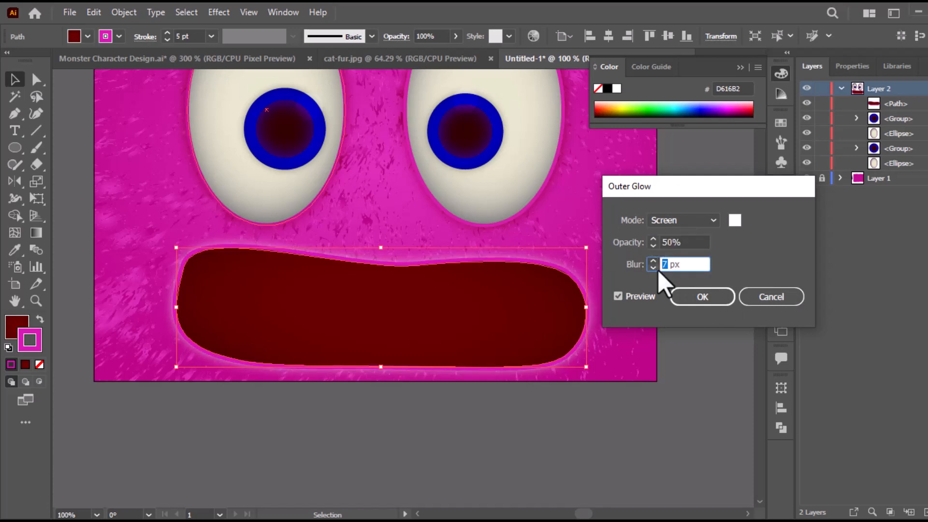
{"action": "type", "text": "15"}
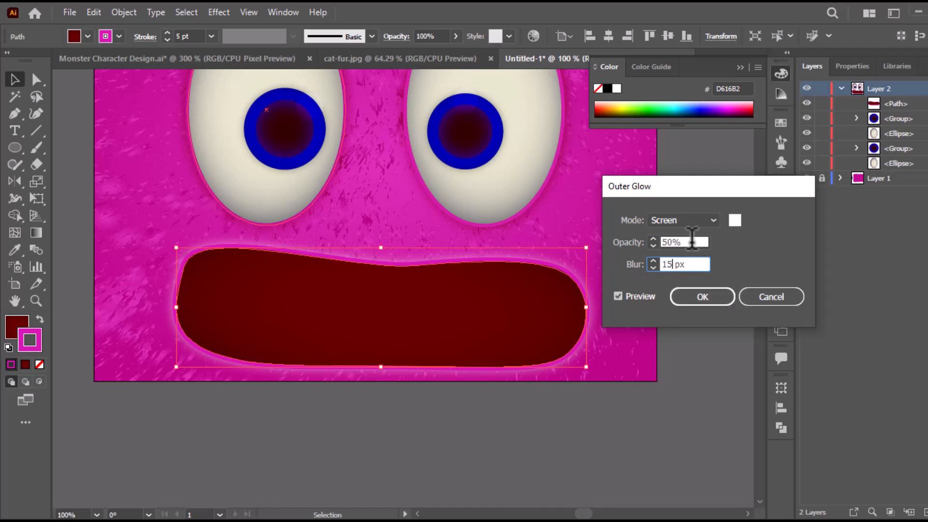
{"action": "left_click", "coordinate": [692, 240]}
{"action": "left_click", "coordinate": [686, 300]}
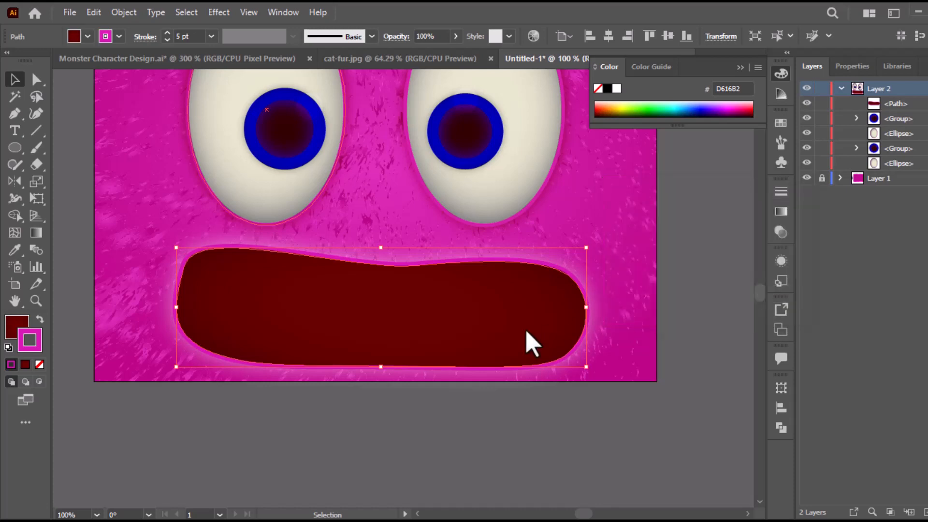
Step: Move the mouth up slightly so it sits closer beneath the eyes
{"action": "left_click_drag", "start_coordinate": [445, 324], "coordinate": [445, 313]}
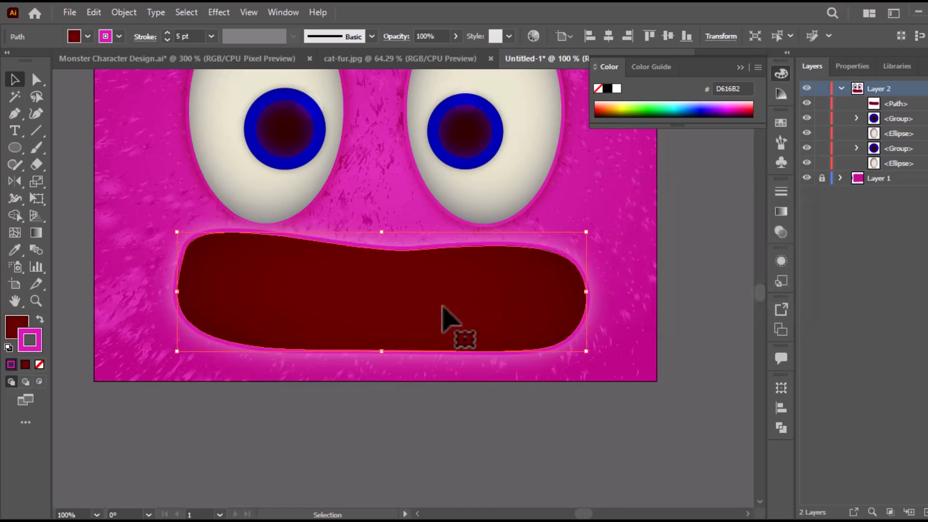
{"action": "left_click_drag", "start_coordinate": [415, 183], "coordinate": [442, 242]}
{"action": "left_click_drag", "start_coordinate": [488, 232], "coordinate": [455, 273]}
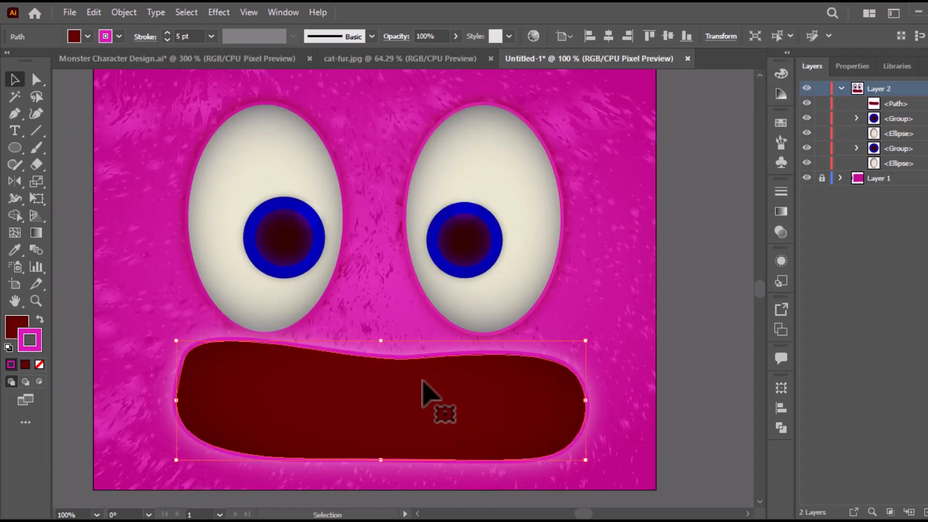
{"action": "left_click", "coordinate": [15, 148]}
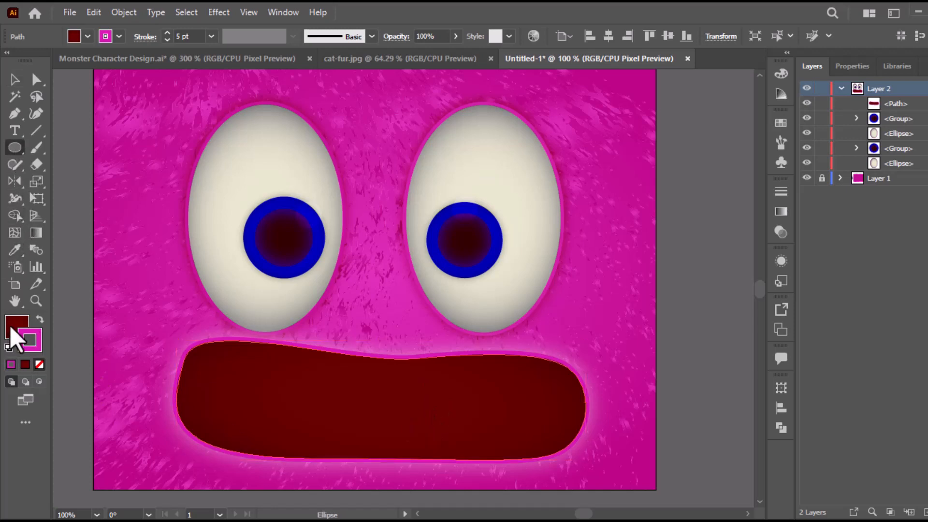
{"action": "key", "text": "slash"}
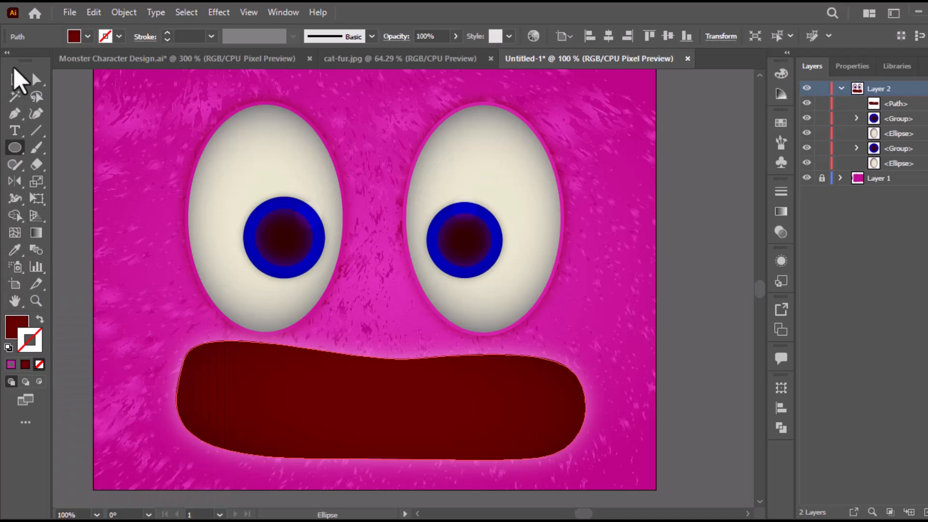
{"action": "left_click", "coordinate": [10, 80]}
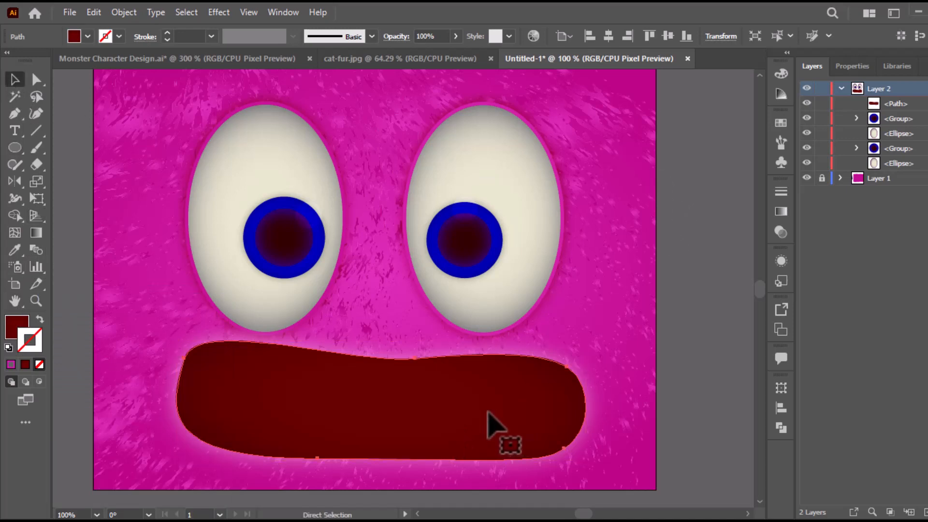
{"action": "key", "text": "ctrl+z"}
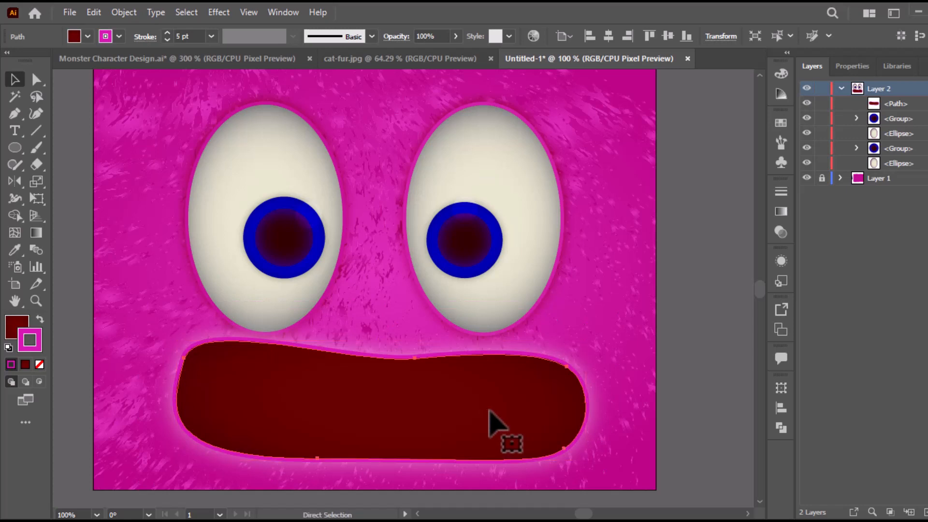
{"action": "key", "text": "ctrl+z"}
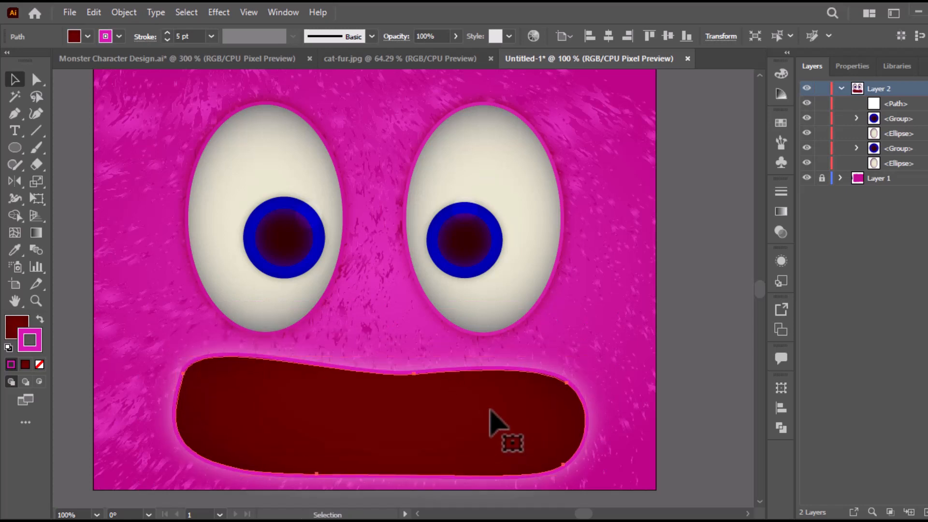
{"action": "key", "text": "ctrl+shift+z"}
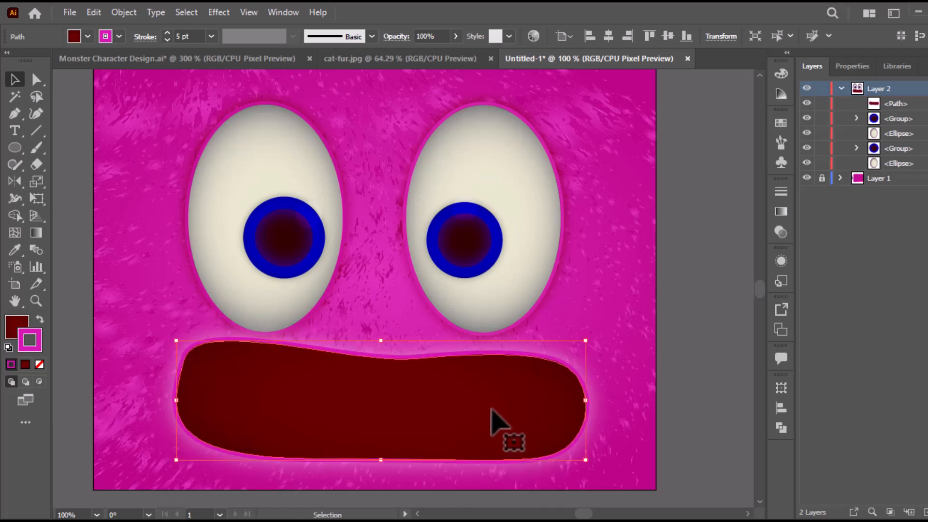
Step: Deselect the mouth and set new shapes to a dark red fill with no stroke
{"action": "left_click", "coordinate": [710, 326]}
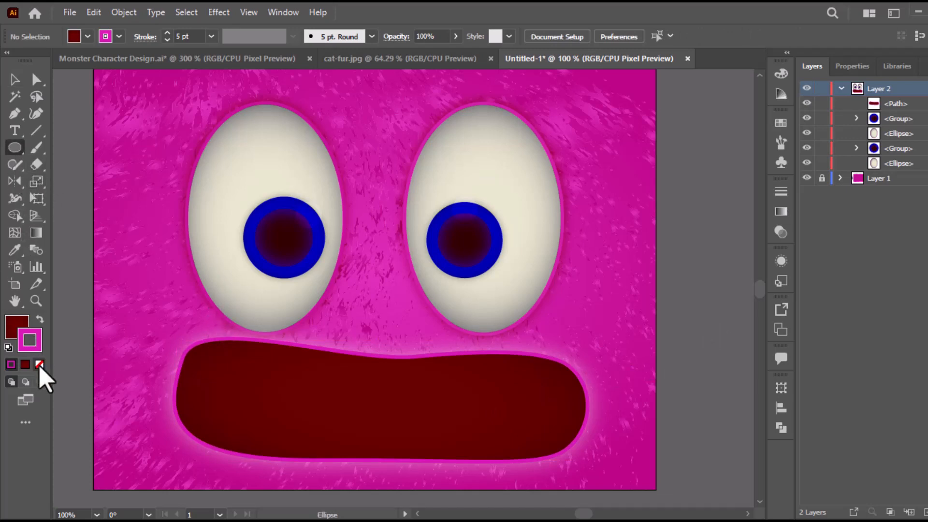
{"action": "left_click", "coordinate": [781, 211]}
{"action": "left_click", "coordinate": [629, 292]}
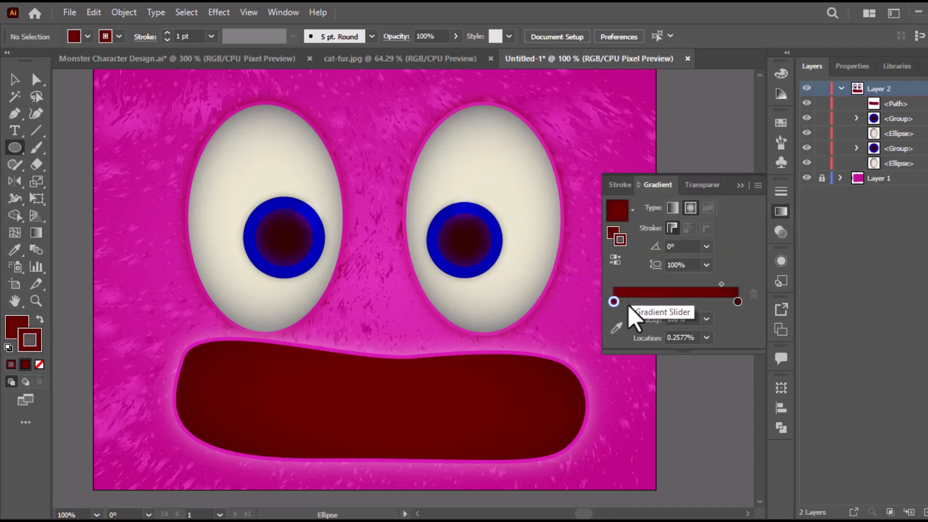
{"action": "left_click", "coordinate": [38, 366]}
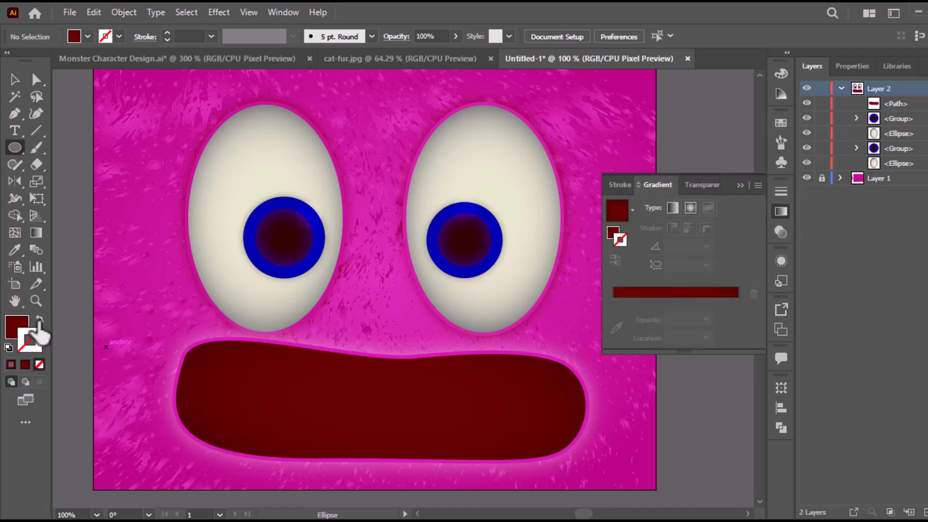
{"action": "left_click", "coordinate": [40, 320]}
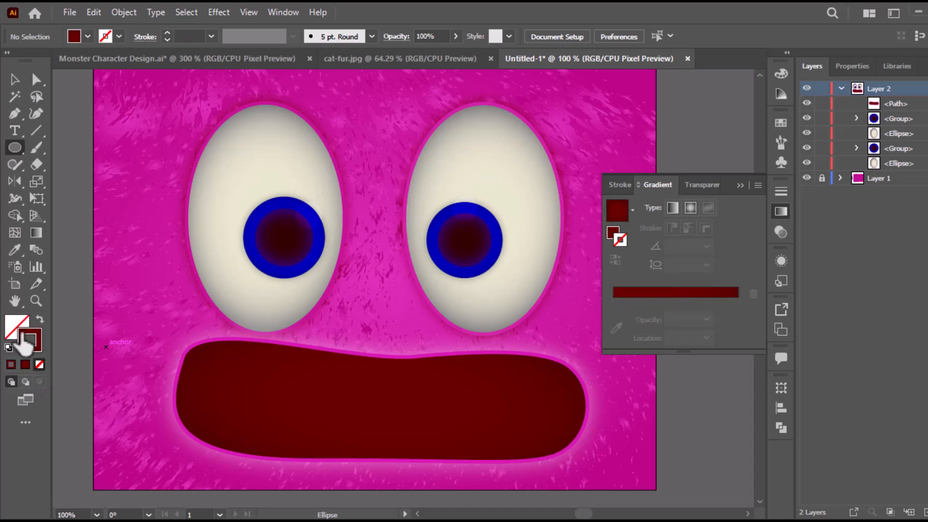
{"action": "left_click", "coordinate": [38, 320]}
{"action": "left_click", "coordinate": [18, 323]}
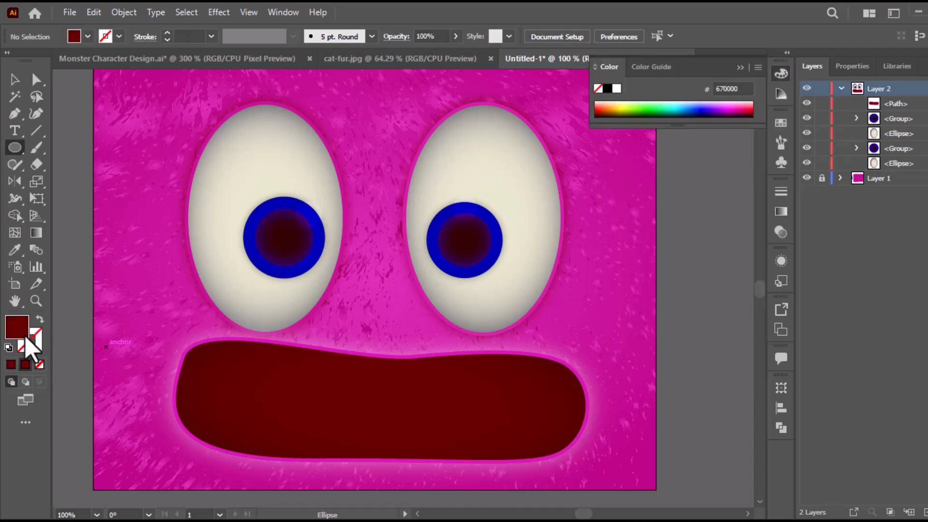
Step: Brighten the outer stop of the radial gradient fill to red and draw an ellipse tongue over the mouth's lower middle edge
{"action": "left_click", "coordinate": [781, 212]}
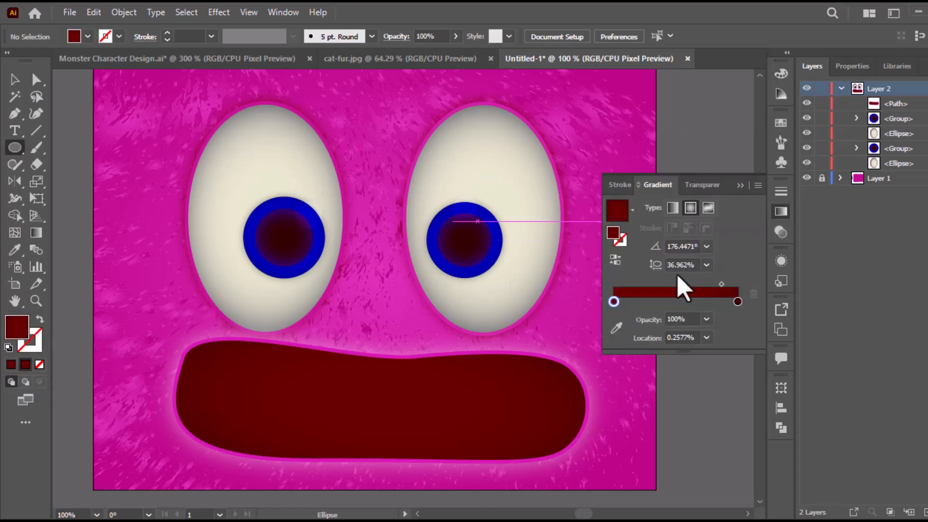
{"action": "double_click", "coordinate": [738, 302]}
{"action": "left_click_drag", "start_coordinate": [650, 353], "coordinate": [675, 352]}
{"action": "left_click", "coordinate": [782, 218]}
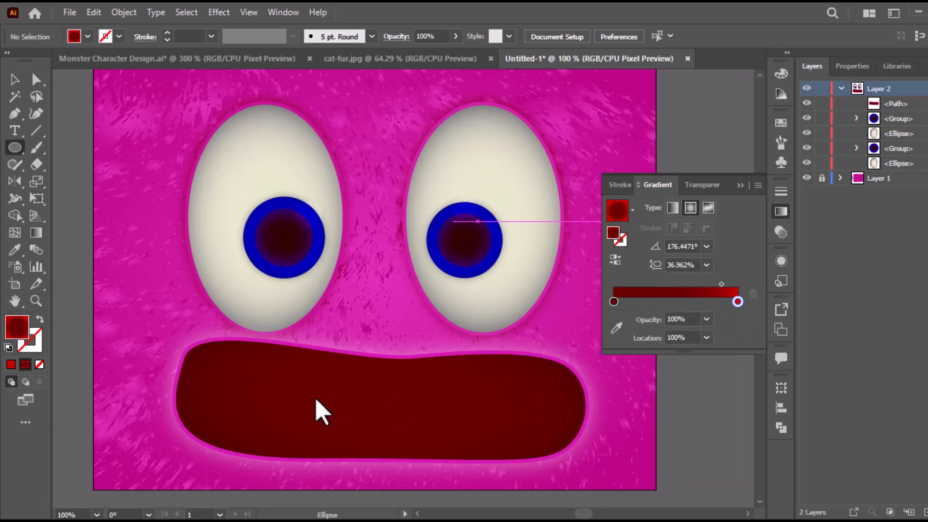
{"action": "left_click_drag", "start_coordinate": [314, 394], "coordinate": [477, 487]}
{"action": "left_click", "coordinate": [14, 80]}
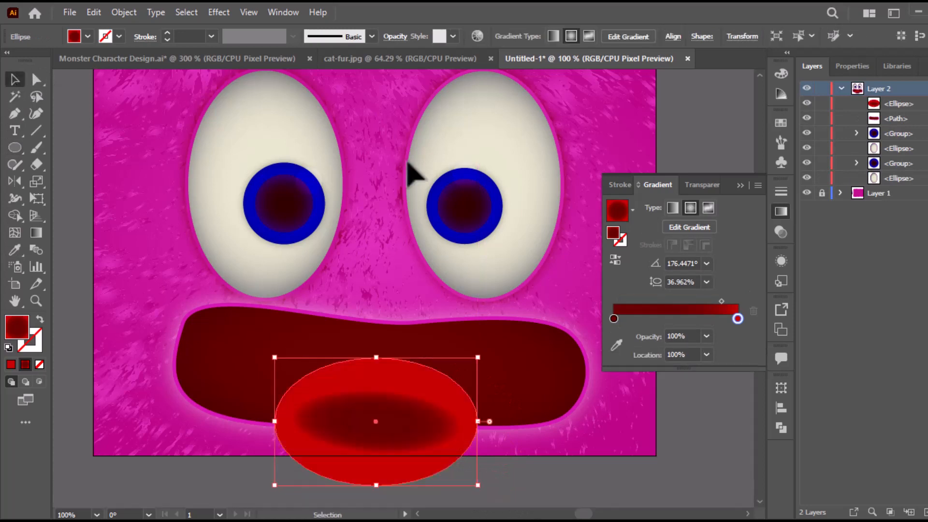
Step: Reverse the tongue's gradient so red is at the center, and move its midpoint to about 70%
{"action": "left_click", "coordinate": [616, 261]}
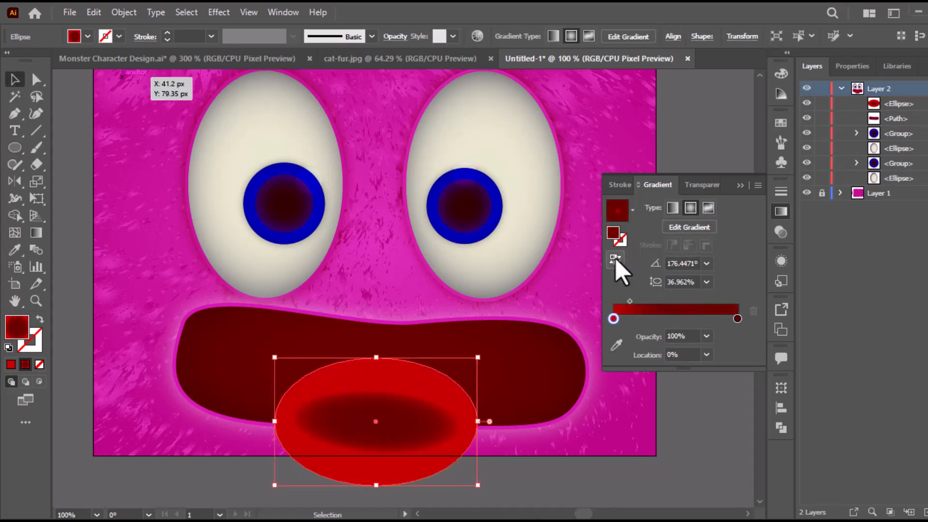
{"action": "left_click_drag", "start_coordinate": [614, 319], "coordinate": [678, 319]}
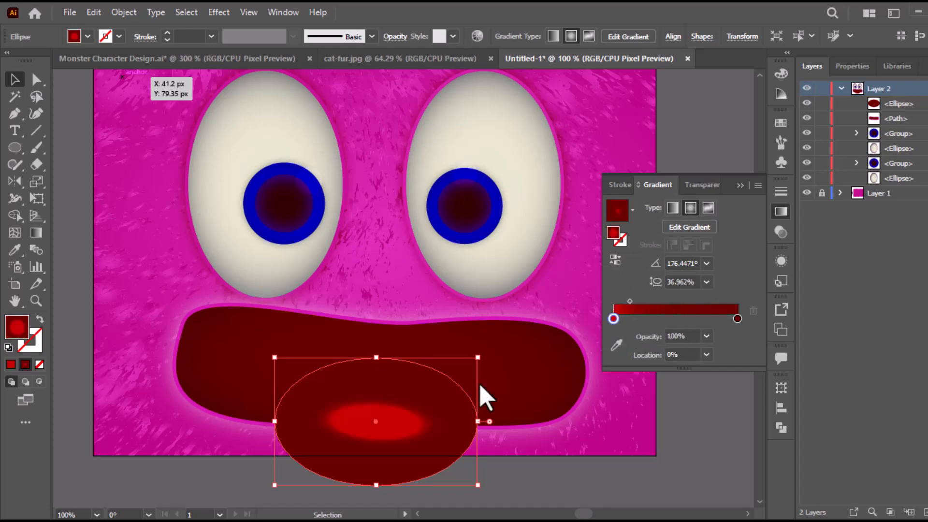
{"action": "left_click_drag", "start_coordinate": [630, 301], "coordinate": [695, 301]}
{"action": "left_click", "coordinate": [629, 301]}
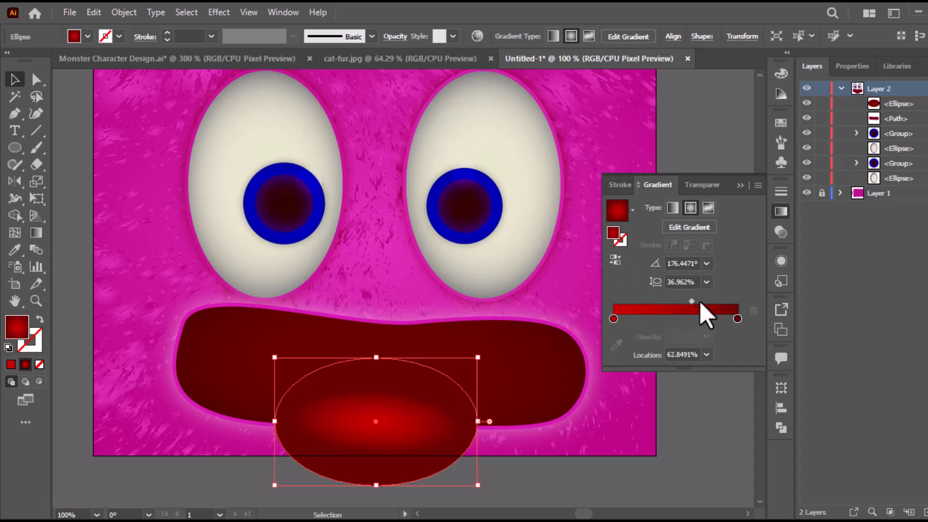
Step: Stretch the tongue's radial gradient to about 87.5% aspect ratio and extend its radius to the ellipse's left edge
{"action": "left_click", "coordinate": [36, 233]}
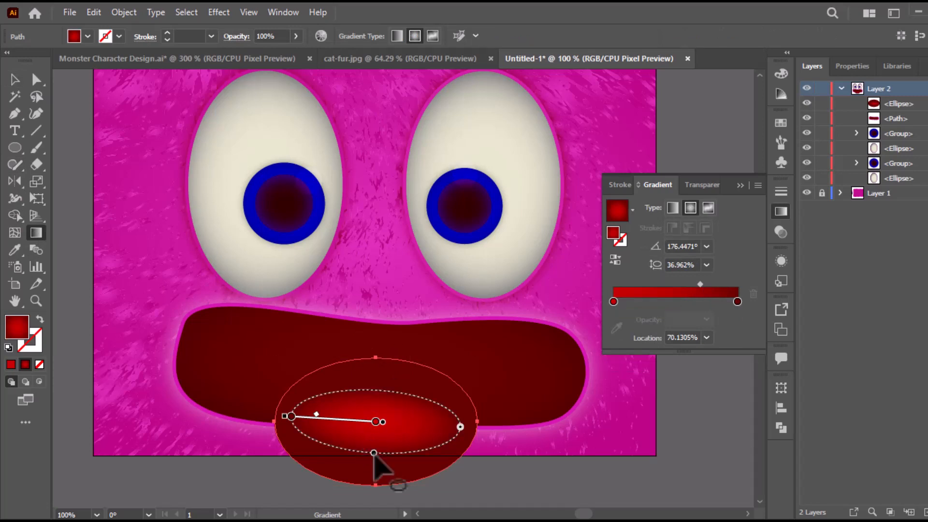
{"action": "left_click_drag", "start_coordinate": [373, 453], "coordinate": [370, 489]}
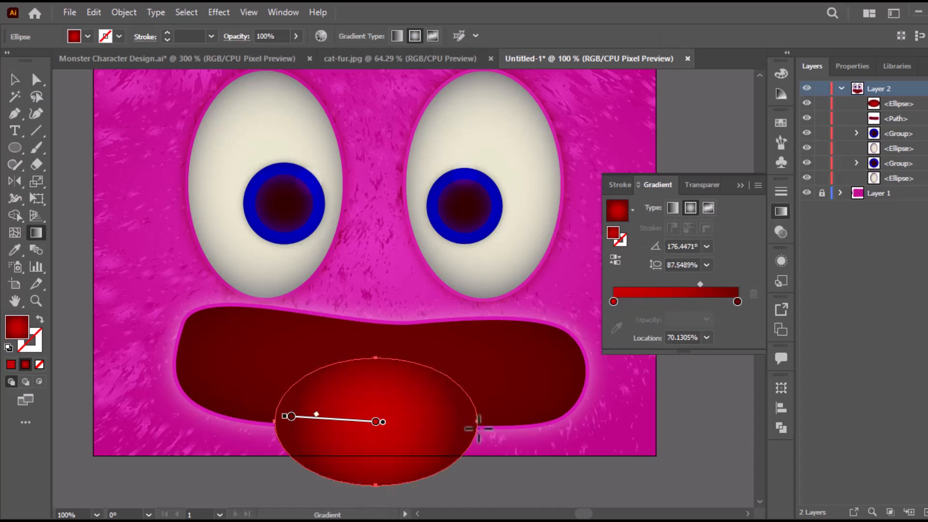
{"action": "left_click_drag", "start_coordinate": [290, 416], "coordinate": [275, 415]}
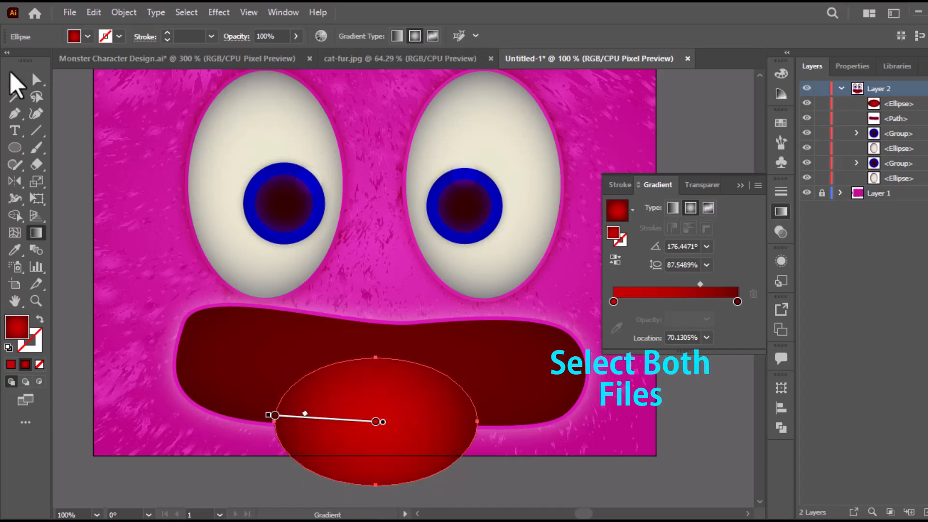
Step: Trim off the part of the tongue below the mouth with the Shape Builder, using both shapes, and deselect them
{"action": "left_click", "coordinate": [15, 80]}
{"action": "left_click_drag", "start_coordinate": [410, 406], "coordinate": [411, 358]}
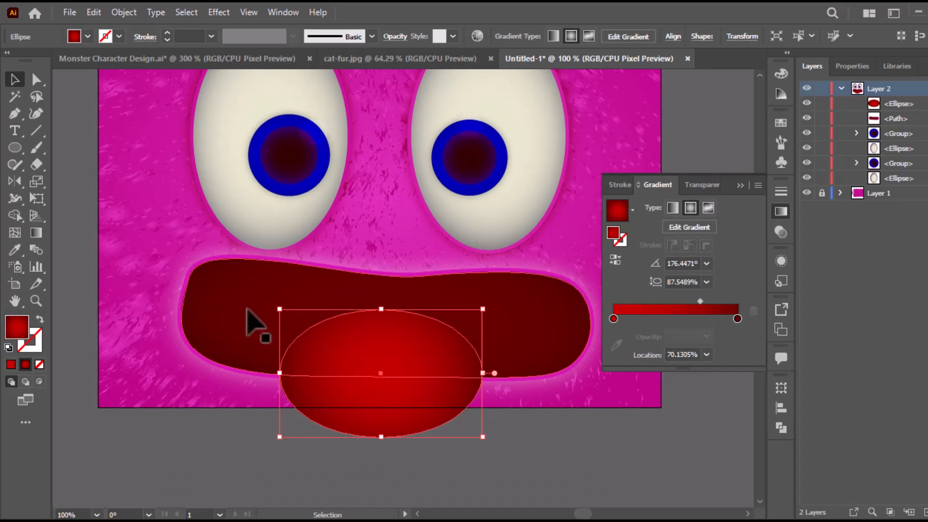
{"action": "left_click", "coordinate": [404, 375], "text": "shift"}
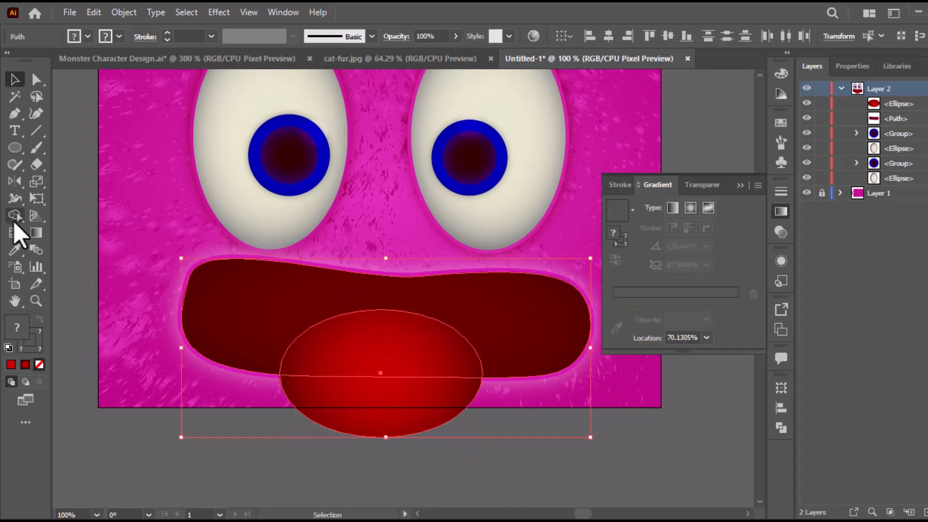
{"action": "left_click", "coordinate": [13, 221]}
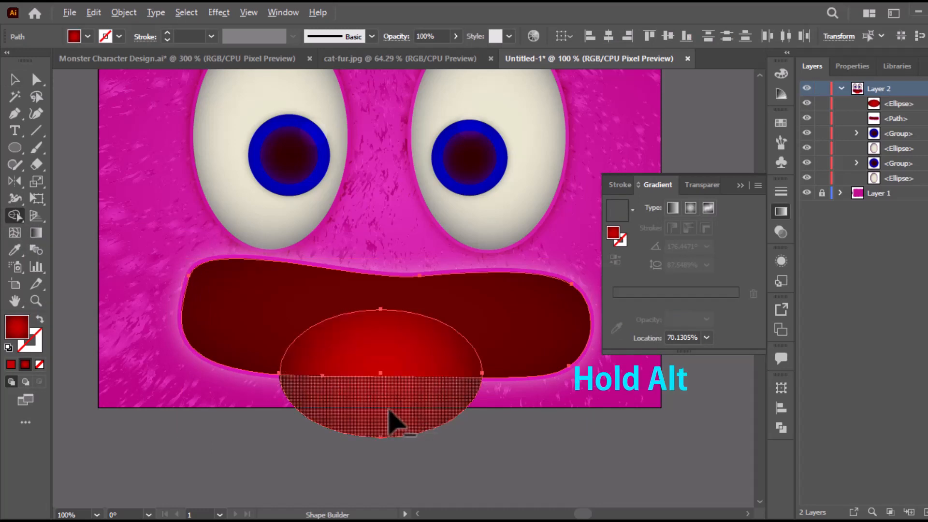
{"action": "left_click_drag", "start_coordinate": [240, 431], "coordinate": [230, 433]}
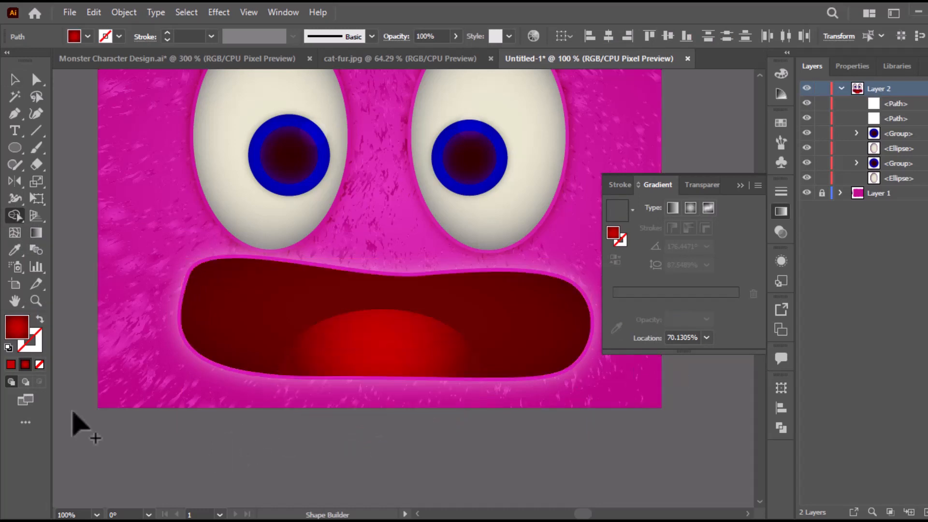
{"action": "left_click", "coordinate": [15, 80]}
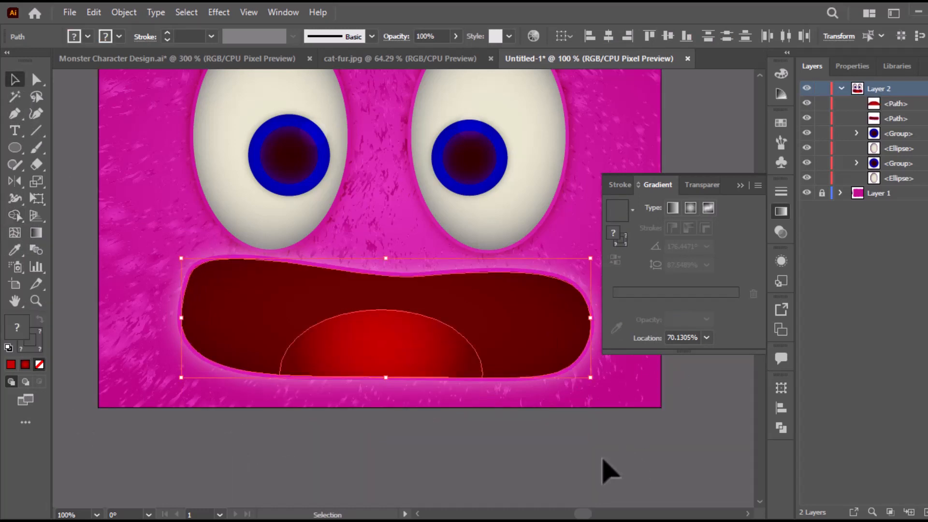
{"action": "left_click", "coordinate": [304, 443]}
Step: Draw a small white ellipse without stroke as the first tooth at the mouth's upper-left edge
{"action": "left_click", "coordinate": [780, 211]}
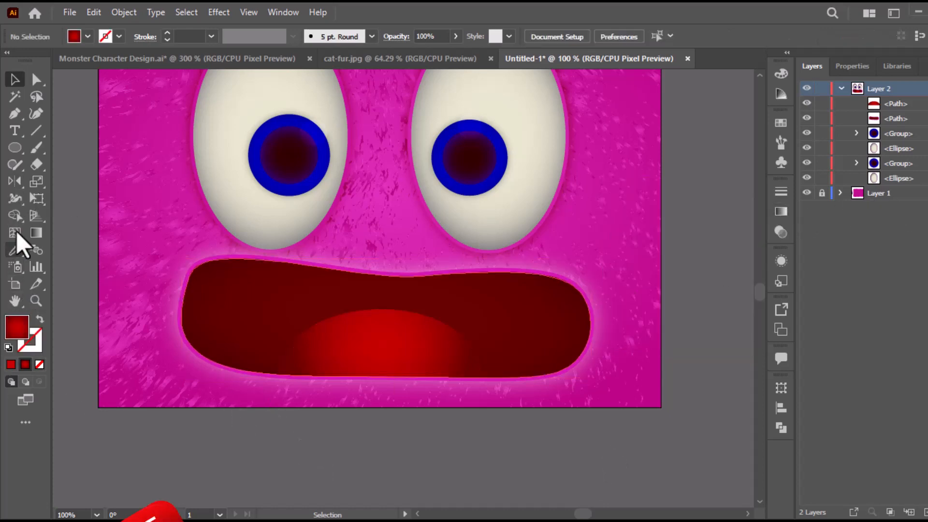
{"action": "left_click", "coordinate": [88, 37]}
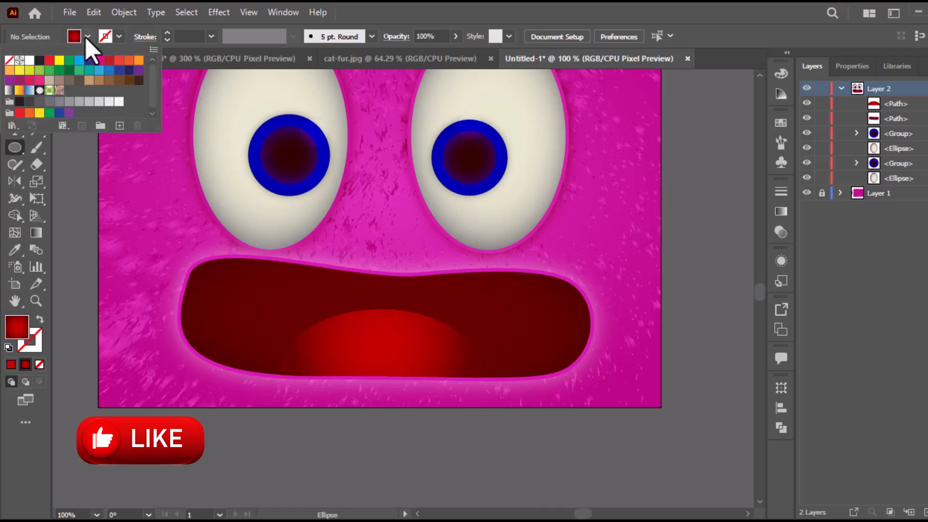
{"action": "left_click", "coordinate": [29, 60]}
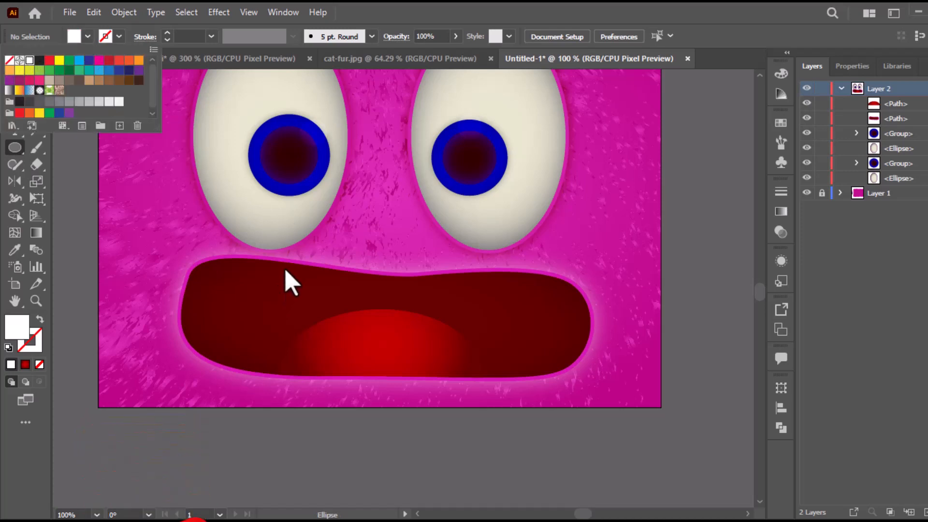
{"action": "key", "text": "space"}
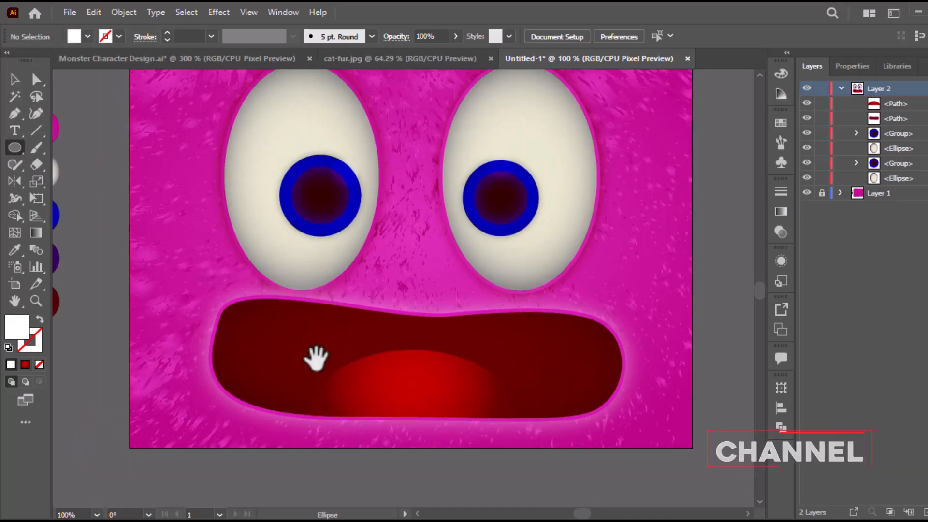
{"action": "mouse_move", "coordinate": [296, 308]}
{"action": "left_mouse_down"}
{"action": "mouse_move", "coordinate": [327, 329]}
{"action": "mouse_move", "coordinate": [306, 338]}
{"action": "mouse_move", "coordinate": [319, 328]}
{"action": "mouse_move", "coordinate": [305, 333]}
{"action": "mouse_move", "coordinate": [319, 334]}
{"action": "mouse_move", "coordinate": [296, 312]}
{"action": "mouse_move", "coordinate": [294, 322]}
{"action": "left_mouse_up"}
{"action": "left_click", "coordinate": [15, 79]}
{"action": "key", "text": "space"}
{"action": "left_click_drag", "start_coordinate": [103, 158], "coordinate": [162, 212]}
Step: Sample the off-white gradient swatch circle onto the tooth and change the gradient type to linear
{"action": "left_click", "coordinate": [19, 250]}
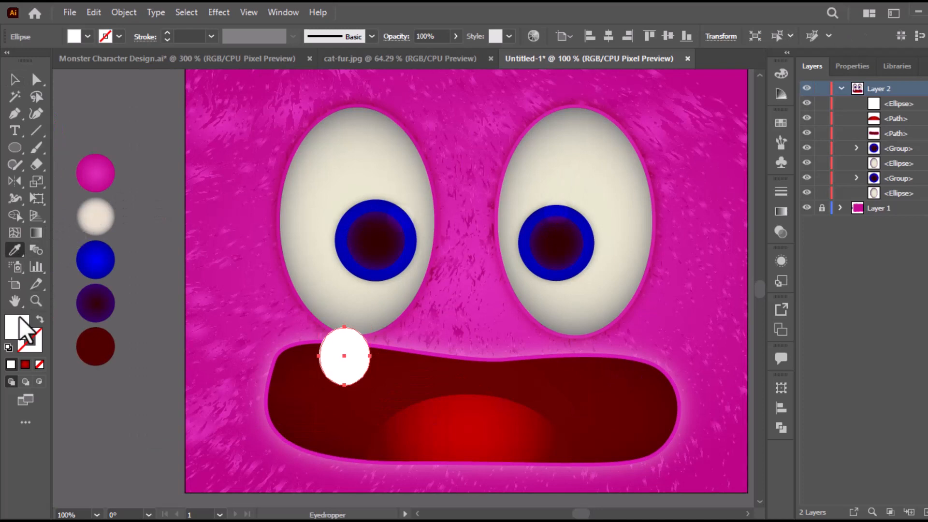
{"action": "left_click", "coordinate": [97, 217]}
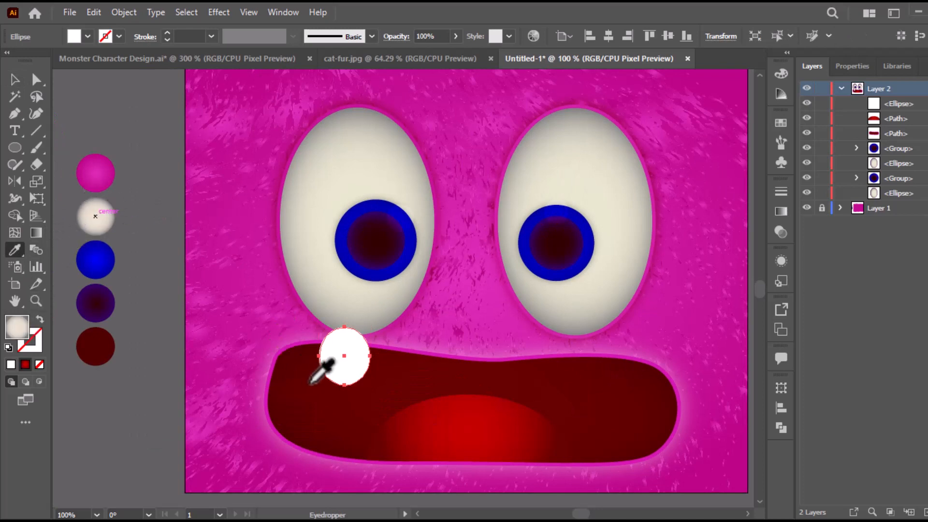
{"action": "left_click", "coordinate": [342, 372]}
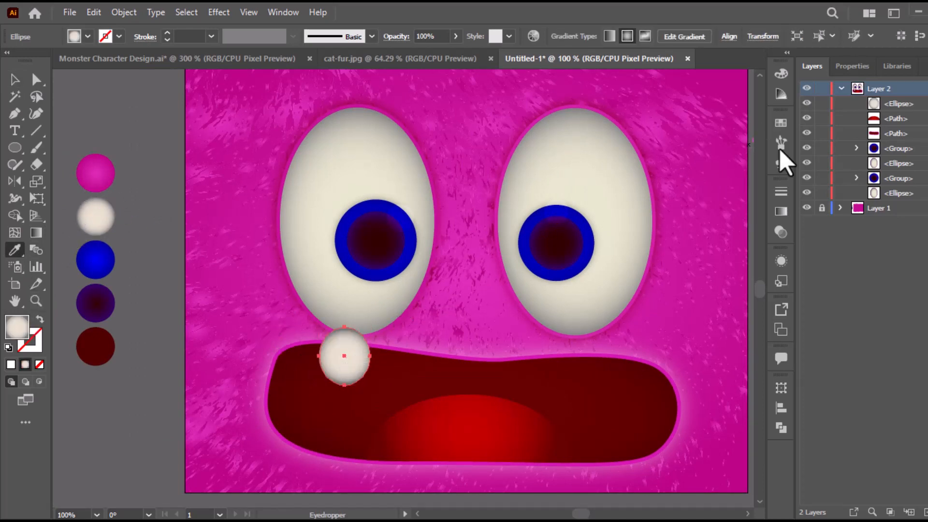
{"action": "left_click", "coordinate": [779, 215]}
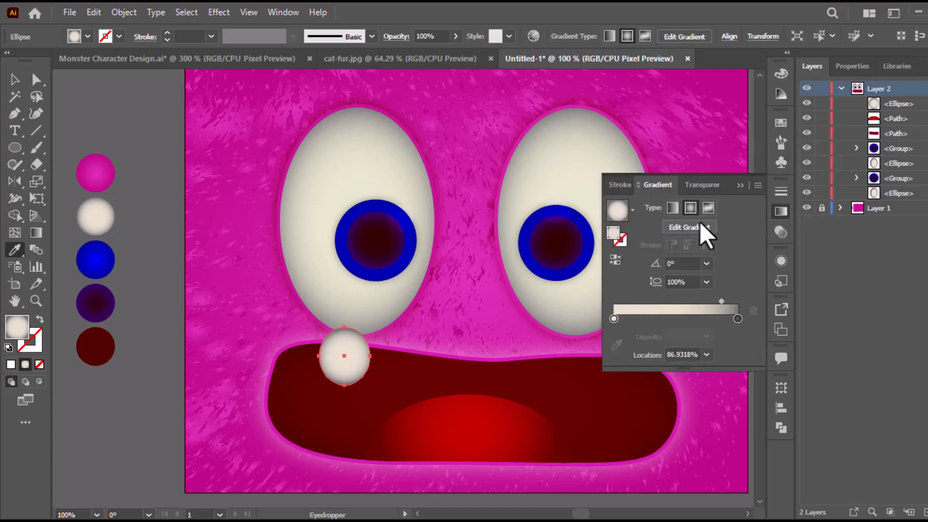
{"action": "left_click", "coordinate": [672, 207]}
{"action": "left_click", "coordinate": [778, 213]}
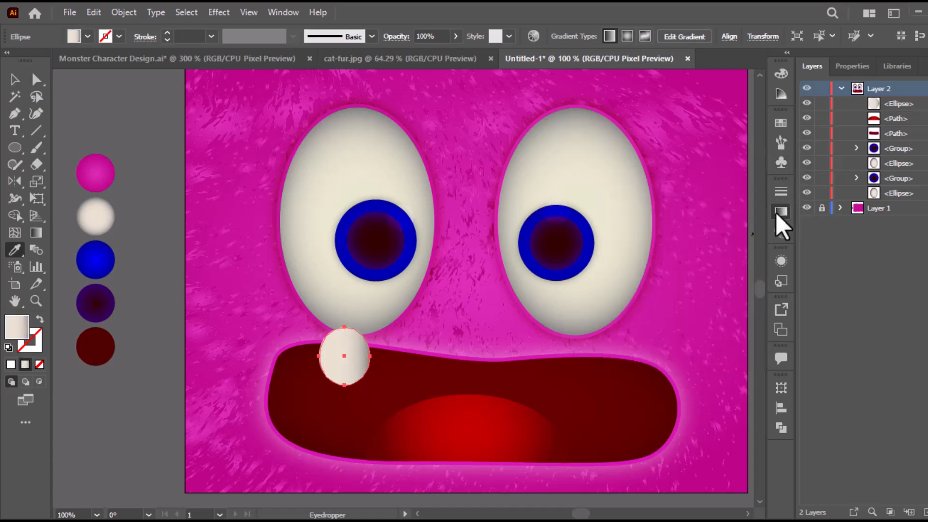
Step: Redirect the tooth's linear gradient vertically so the light color is at the bottom and the shading at the top
{"action": "key", "text": "g"}
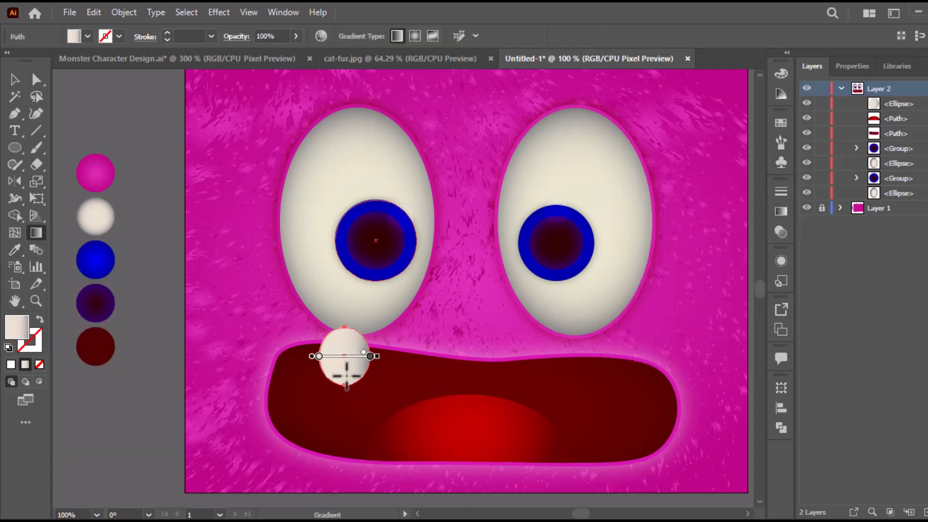
{"action": "left_click_drag", "start_coordinate": [346, 379], "coordinate": [343, 328]}
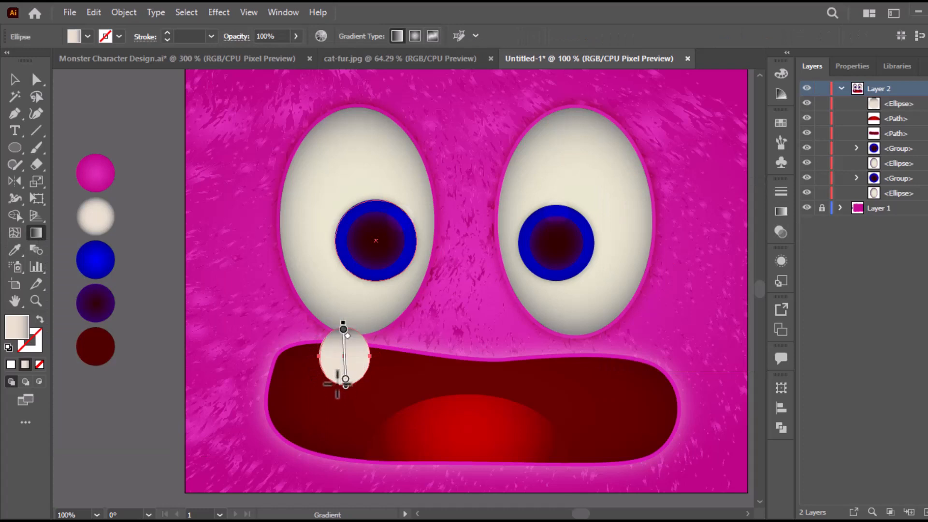
{"action": "left_click", "coordinate": [345, 380]}
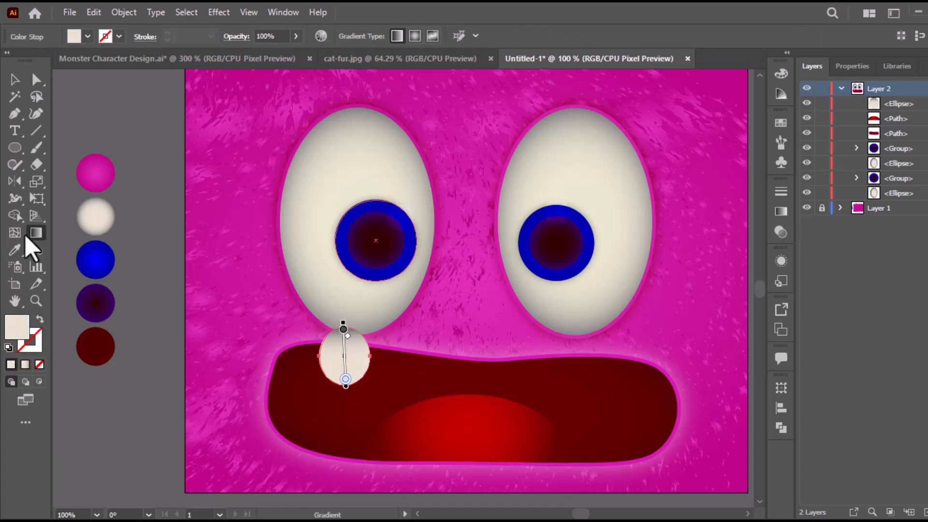
{"action": "left_click", "coordinate": [15, 80]}
Step: Draw four more off-white ellipse teeth along the mouth's upper edge, the rightmost about 63 by 74 px
{"action": "scroll", "coordinate": [351, 360], "scroll_direction": "down", "scroll_amount": 1}
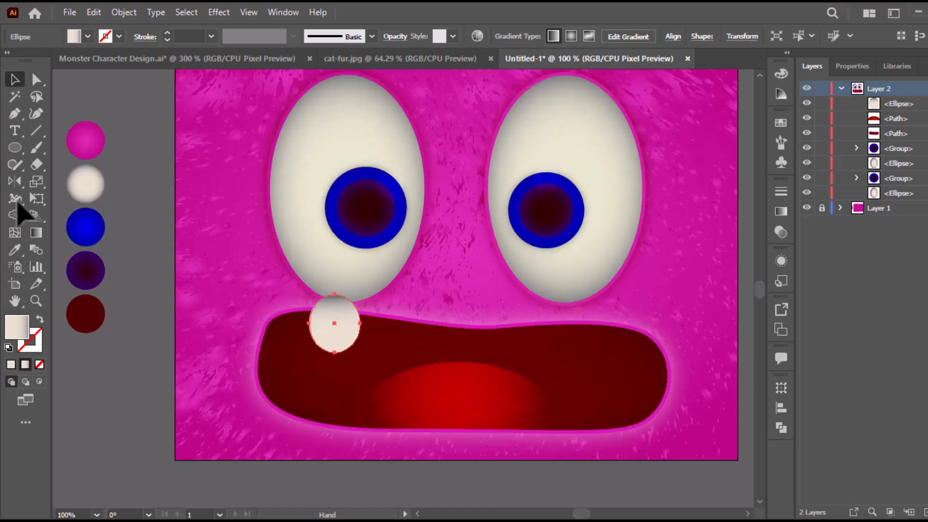
{"action": "left_click", "coordinate": [15, 147]}
{"action": "left_click_drag", "start_coordinate": [395, 302], "coordinate": [434, 351]}
{"action": "mouse_move", "coordinate": [520, 373]}
{"action": "left_mouse_down"}
{"action": "mouse_move", "coordinate": [483, 367]}
{"action": "mouse_move", "coordinate": [535, 327]}
{"action": "mouse_move", "coordinate": [540, 338]}
{"action": "left_mouse_up"}
{"action": "mouse_move", "coordinate": [540, 338]}
{"action": "left_mouse_down"}
{"action": "mouse_move", "coordinate": [547, 348]}
{"action": "mouse_move", "coordinate": [580, 313]}
{"action": "mouse_move", "coordinate": [602, 338]}
{"action": "left_mouse_up"}
{"action": "left_click_drag", "start_coordinate": [602, 338], "coordinate": [626, 366]}
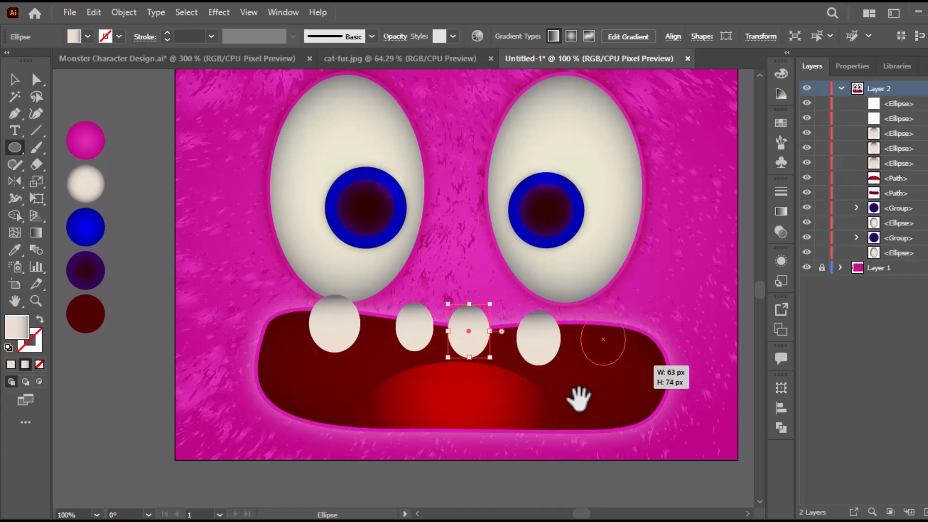
Step: Draw five off-white ellipse teeth along the mouth's lower edge, the second from the right about 69 by 84 px
{"action": "mouse_move", "coordinate": [581, 391]}
{"action": "left_mouse_down"}
{"action": "mouse_move", "coordinate": [611, 447]}
{"action": "mouse_move", "coordinate": [626, 445]}
{"action": "left_mouse_up"}
{"action": "mouse_move", "coordinate": [512, 396]}
{"action": "left_mouse_down"}
{"action": "mouse_move", "coordinate": [571, 462]}
{"action": "mouse_move", "coordinate": [565, 449]}
{"action": "left_mouse_up"}
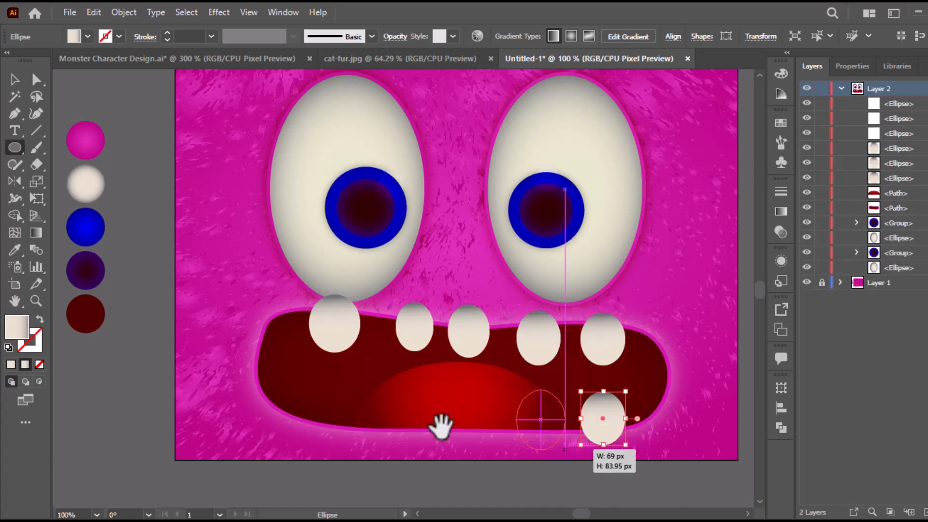
{"action": "left_click_drag", "start_coordinate": [457, 396], "coordinate": [490, 454]}
{"action": "left_click_drag", "start_coordinate": [379, 392], "coordinate": [415, 449]}
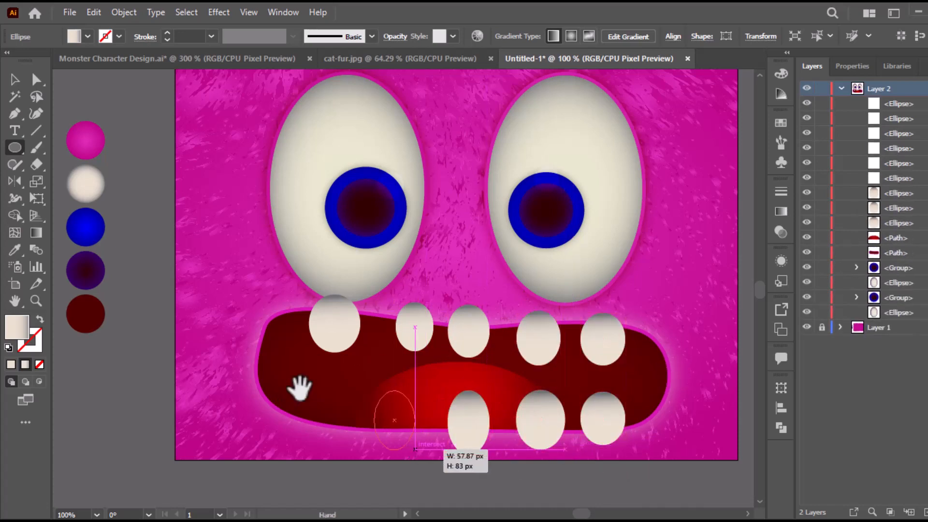
{"action": "mouse_move", "coordinate": [300, 388]}
{"action": "left_mouse_down"}
{"action": "mouse_move", "coordinate": [341, 440]}
{"action": "mouse_move", "coordinate": [319, 420]}
{"action": "mouse_move", "coordinate": [322, 389]}
{"action": "mouse_move", "coordinate": [322, 452]}
{"action": "left_mouse_up"}
Step: Redirect the linear gradients of the two leftmost lower teeth vertically so the light color is at the top and the shading at the bottom
{"action": "left_click", "coordinate": [36, 232]}
{"action": "left_click_drag", "start_coordinate": [394, 374], "coordinate": [390, 450]}
{"action": "key", "text": "ctrl+z"}
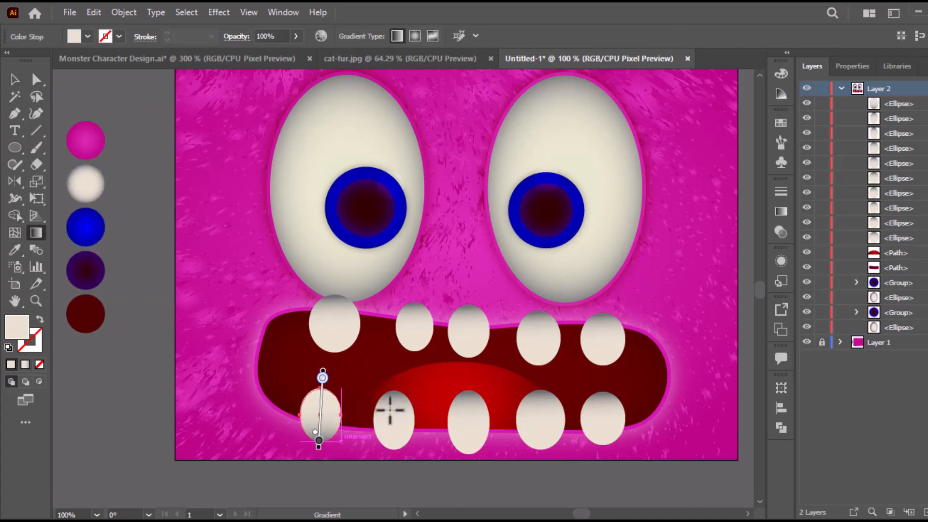
{"action": "key", "text": "v"}
{"action": "left_click", "coordinate": [396, 410]}
{"action": "key", "text": "g"}
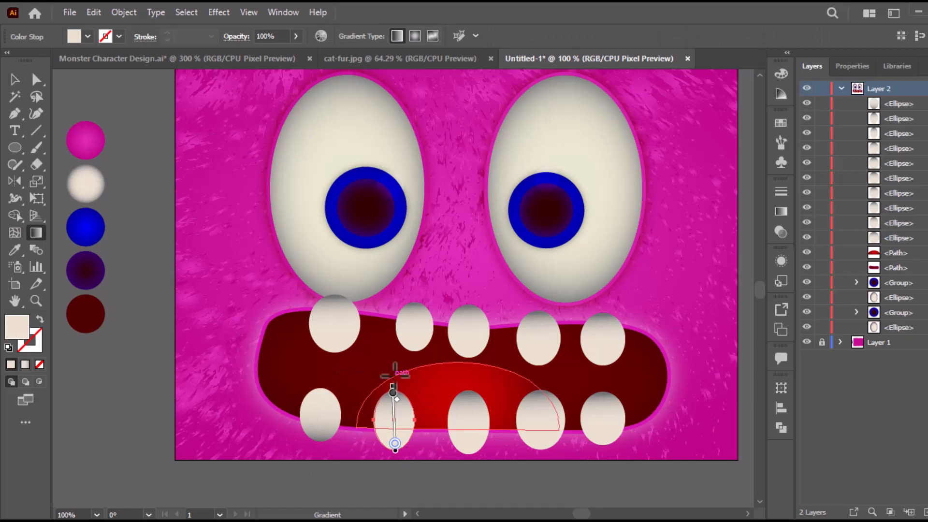
{"action": "left_click_drag", "start_coordinate": [396, 372], "coordinate": [391, 464]}
Step: Reverse the vertical gradients of the middle and two rightmost lower teeth so their shading sits at the bottom
{"action": "key", "text": "v"}
{"action": "left_click", "coordinate": [471, 432]}
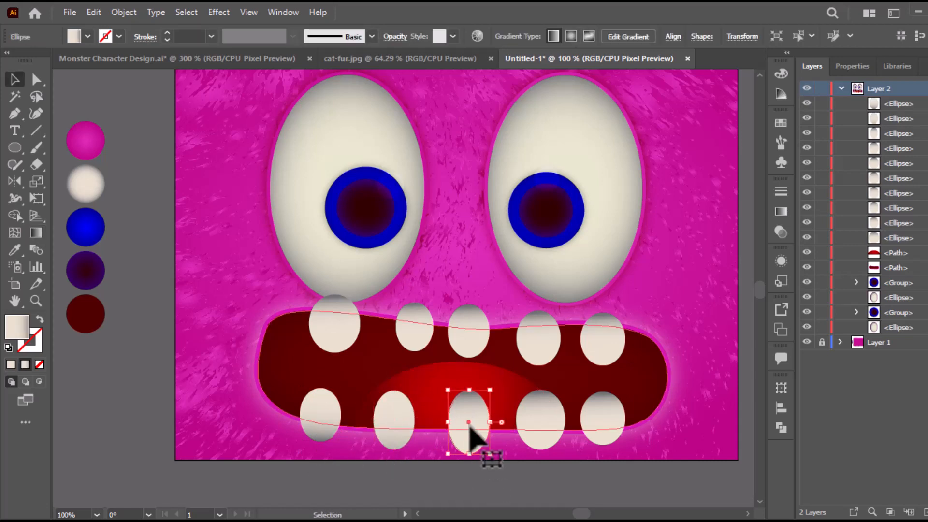
{"action": "key", "text": "g"}
{"action": "left_click_drag", "start_coordinate": [468, 376], "coordinate": [469, 449]}
{"action": "key", "text": "v"}
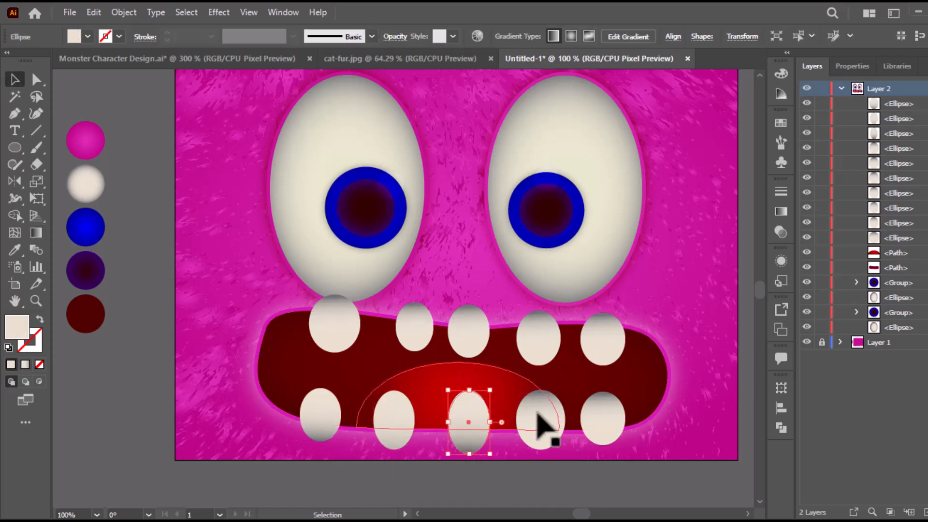
{"action": "left_click", "coordinate": [537, 406]}
{"action": "key", "text": "g"}
{"action": "left_click_drag", "start_coordinate": [540, 377], "coordinate": [540, 452]}
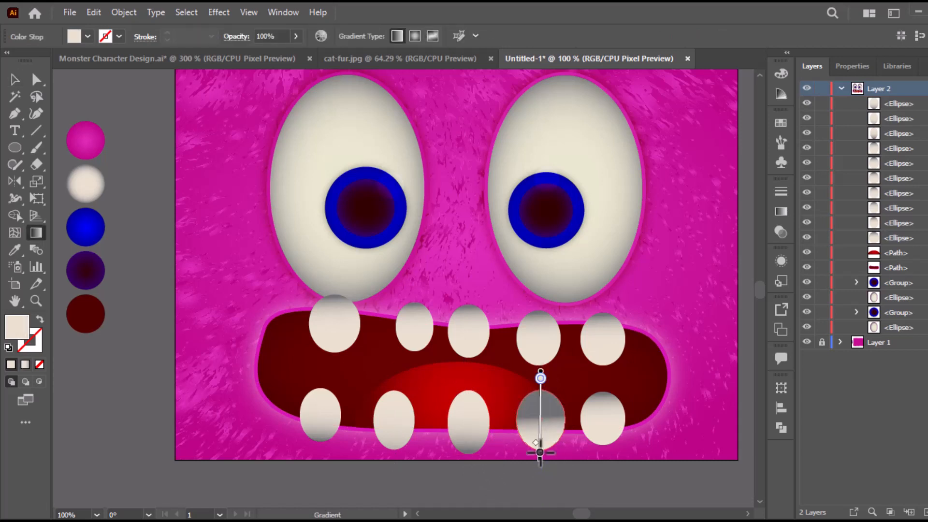
{"action": "key", "text": "v"}
{"action": "left_click", "coordinate": [604, 416]}
{"action": "key", "text": "g"}
{"action": "left_click_drag", "start_coordinate": [603, 378], "coordinate": [603, 451]}
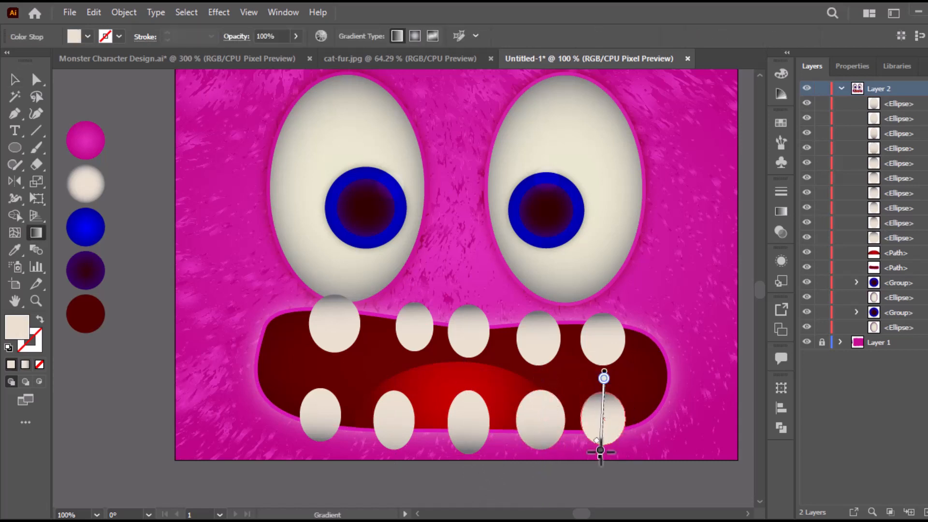
Step: Select all ten tooth ellipses in Layer 2 and group them
{"action": "key", "text": "v"}
{"action": "left_click", "coordinate": [905, 116]}
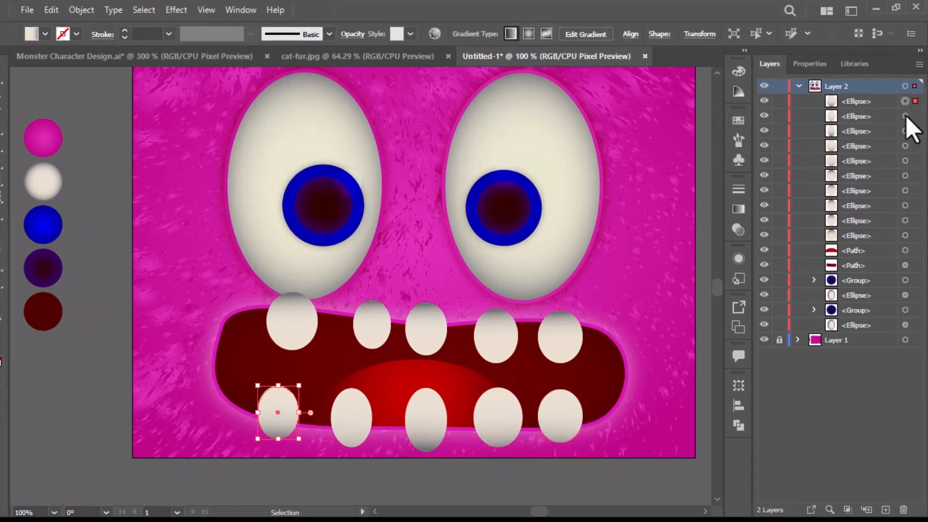
{"action": "left_click", "coordinate": [905, 131], "text": "shift"}
{"action": "left_click", "coordinate": [906, 146], "text": "shift"}
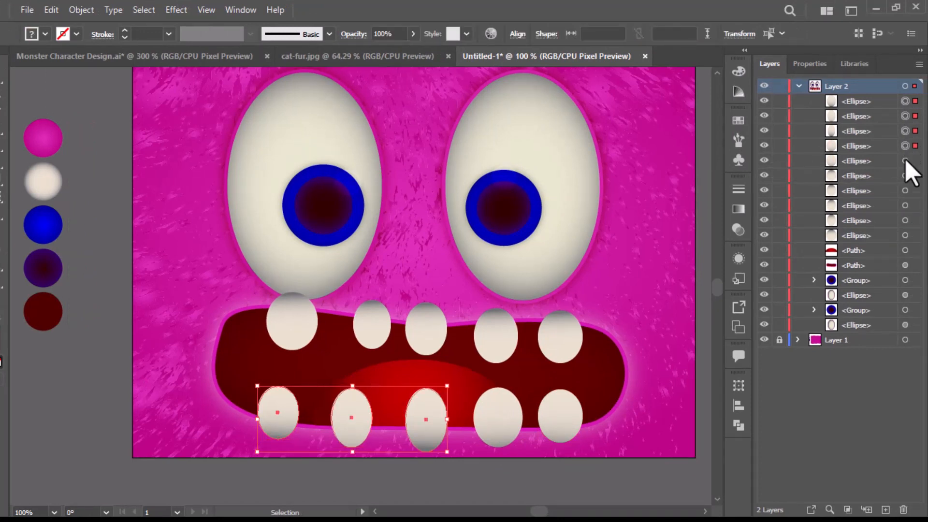
{"action": "left_click", "coordinate": [905, 161], "text": "shift"}
{"action": "left_click", "coordinate": [906, 176], "text": "shift"}
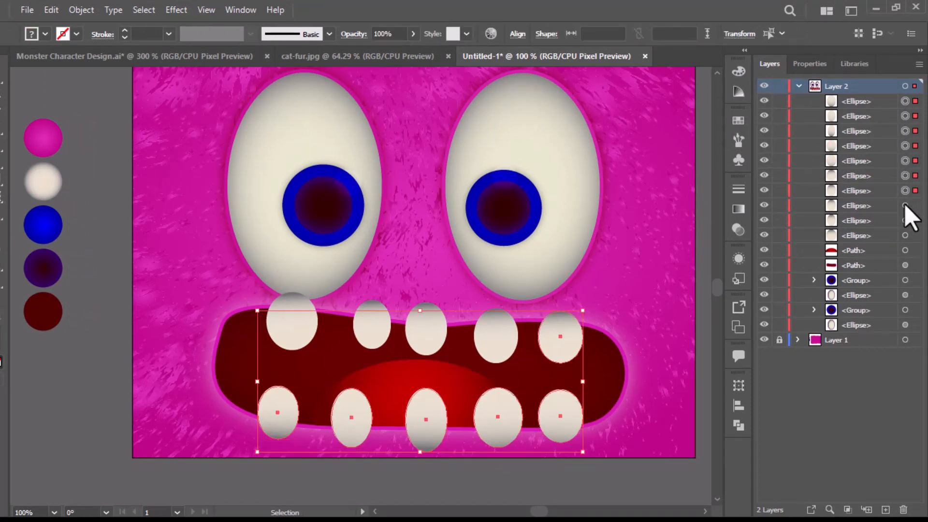
{"action": "left_click", "coordinate": [906, 235], "text": "shift"}
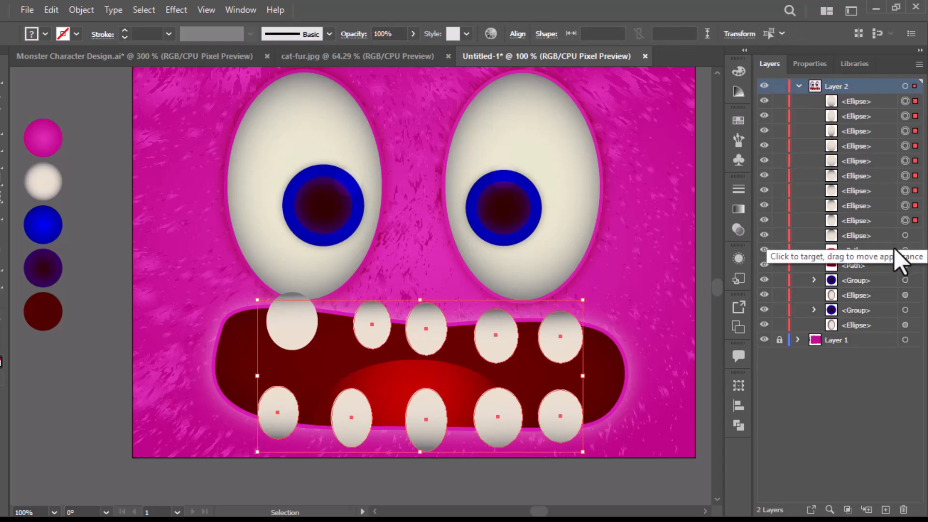
{"action": "left_click", "coordinate": [81, 9]}
{"action": "left_click", "coordinate": [133, 77]}
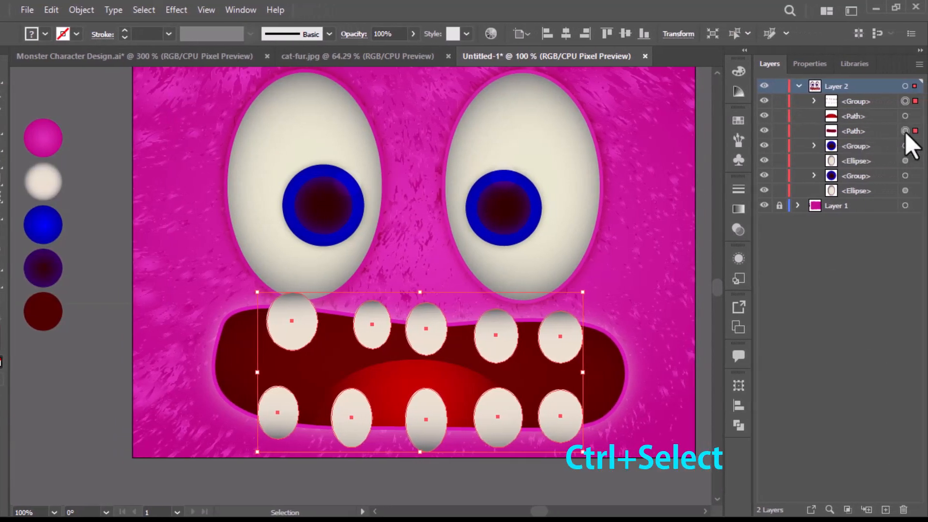
Step: Select the mouth shape together with the teeth group and use Shape Builder to remove the upper teeth's overhangs, except the middle one
{"action": "left_click", "coordinate": [620, 360], "text": "shift"}
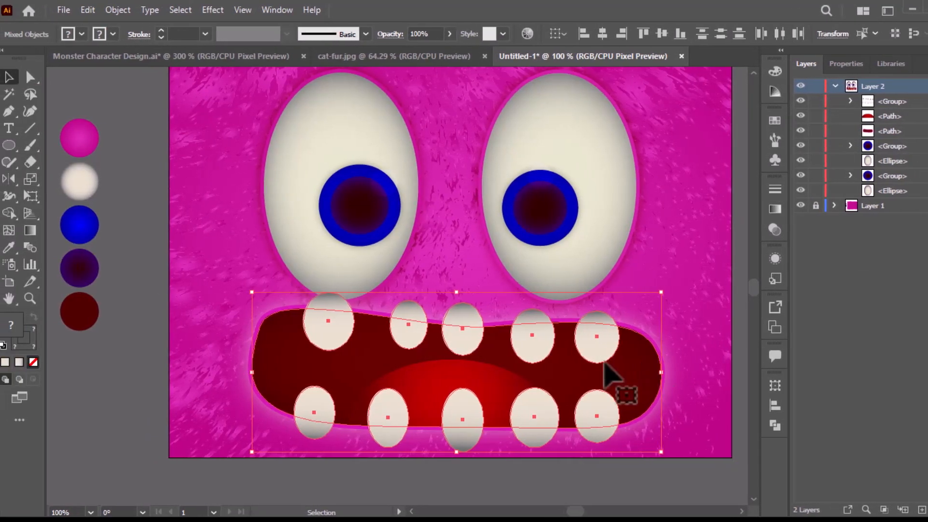
{"action": "left_click", "coordinate": [15, 212]}
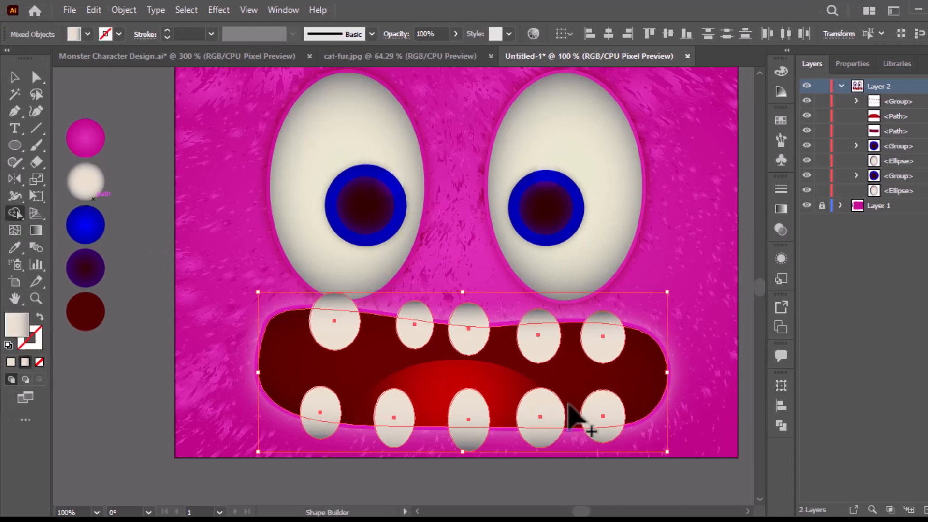
{"action": "left_click_drag", "start_coordinate": [610, 318], "coordinate": [528, 317]}
{"action": "left_click_drag", "start_coordinate": [423, 312], "coordinate": [333, 302]}
{"action": "left_click", "coordinate": [333, 302], "text": "alt"}
Step: Remove the parts of the five lower teeth that extend below the mouth with Shape Builder
{"action": "left_click", "coordinate": [613, 434], "text": "alt"}
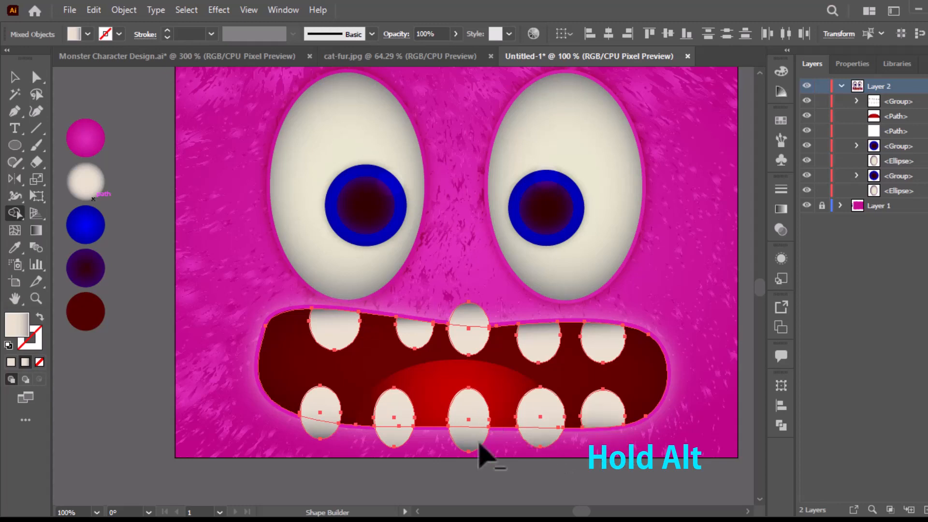
{"action": "left_click", "coordinate": [477, 439], "text": "alt"}
{"action": "left_click", "coordinate": [549, 439], "text": "alt"}
{"action": "left_click", "coordinate": [541, 437], "text": "alt"}
{"action": "left_click", "coordinate": [394, 435], "text": "alt"}
{"action": "left_click", "coordinate": [320, 430], "text": "alt"}
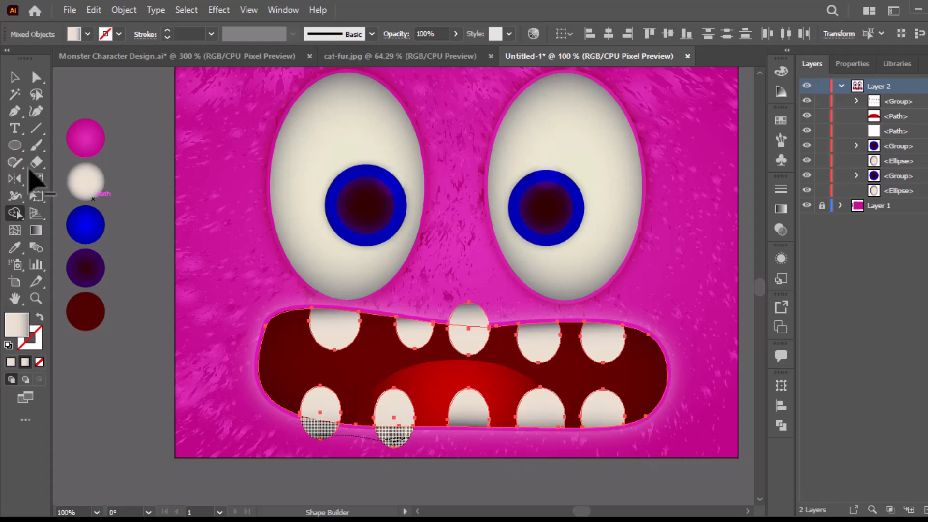
Step: Remove the middle upper tooth's overhang above the mouth with Shape Builder and deselect the artwork
{"action": "left_click", "coordinate": [15, 78]}
{"action": "left_click", "coordinate": [15, 212]}
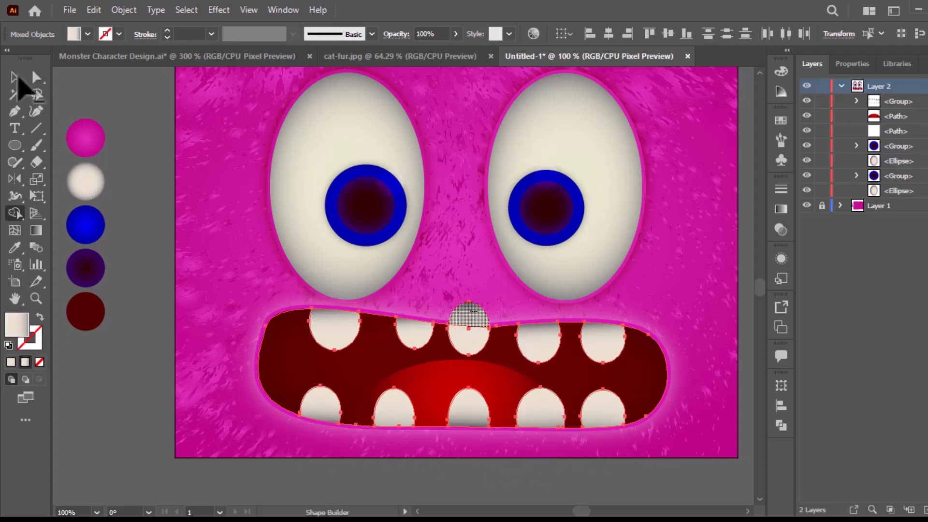
{"action": "left_click", "coordinate": [471, 314], "text": "alt"}
{"action": "left_click", "coordinate": [15, 77]}
{"action": "left_click_drag", "start_coordinate": [555, 272], "coordinate": [524, 321]}
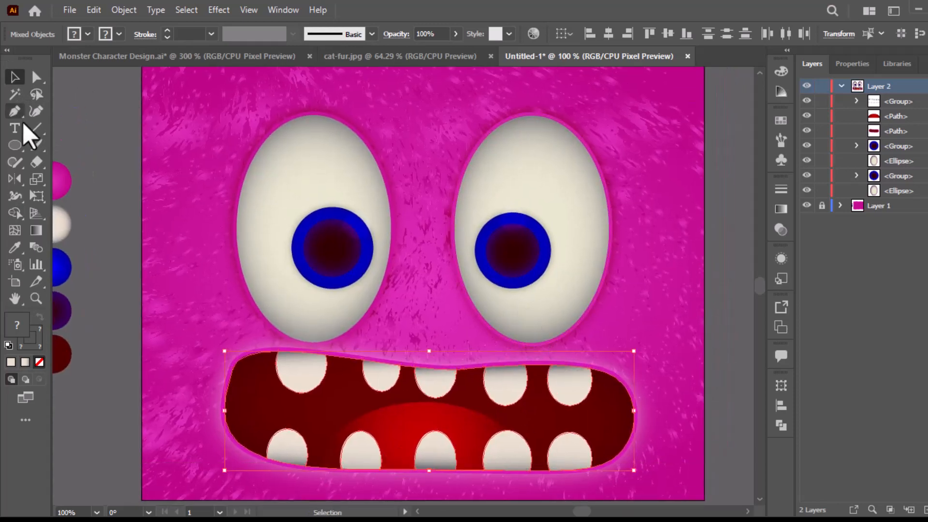
{"action": "left_click", "coordinate": [101, 109]}
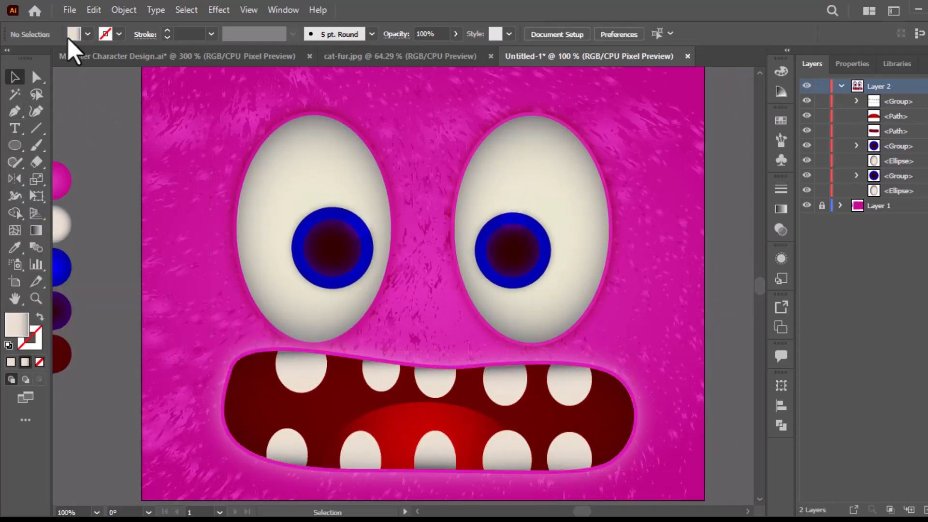
Step: Set the fill to white and draw two small tilted ellipses between the eyes as nostrils, each about 35 by 60 px
{"action": "left_click", "coordinate": [86, 34]}
{"action": "left_click", "coordinate": [35, 69]}
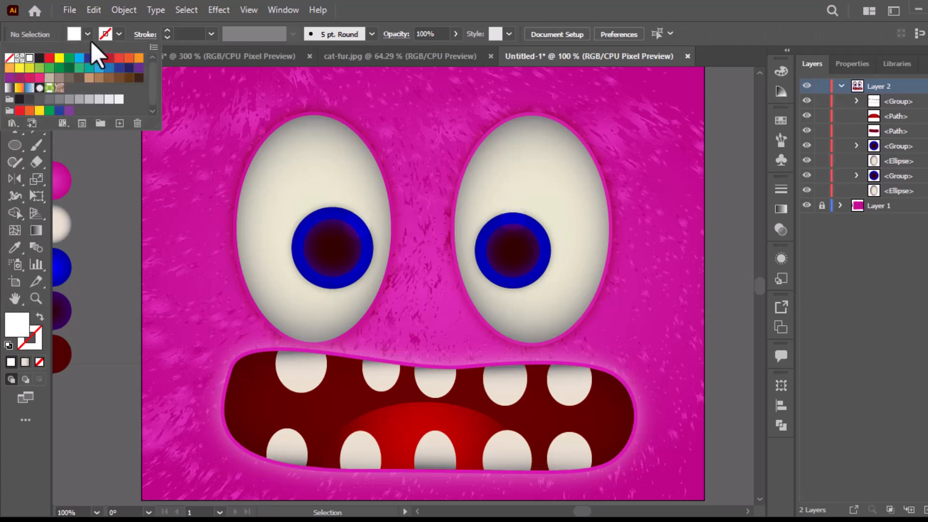
{"action": "left_click", "coordinate": [15, 145]}
{"action": "left_click_drag", "start_coordinate": [412, 295], "coordinate": [469, 327]}
{"action": "left_click", "coordinate": [14, 77]}
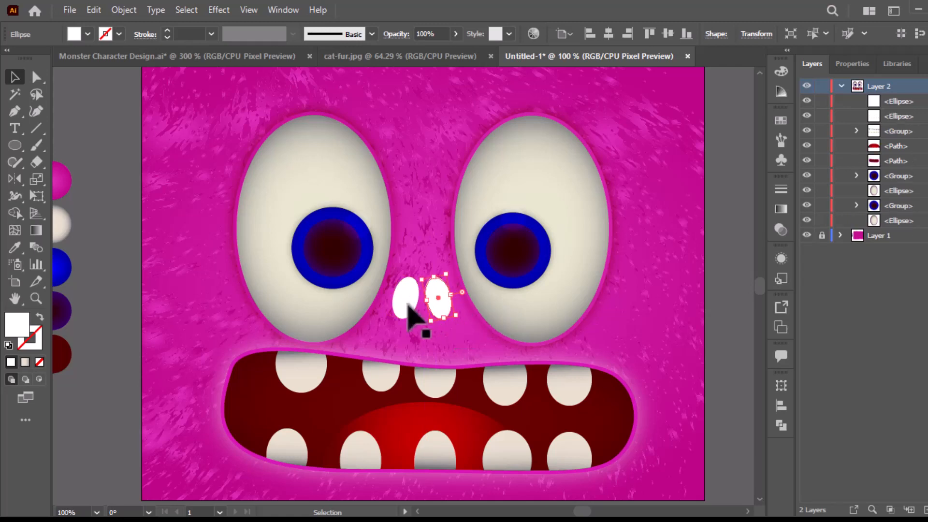
Step: Set both nostril ellipses to the Overlay blending mode at 50% opacity and deselect them
{"action": "left_click", "coordinate": [409, 306], "text": "shift"}
{"action": "left_click", "coordinate": [781, 230]}
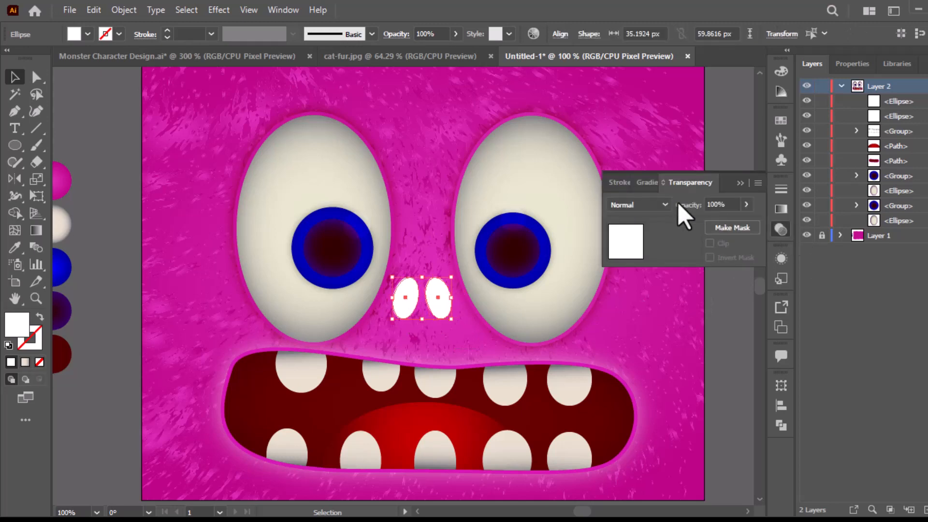
{"action": "left_click", "coordinate": [660, 205]}
{"action": "left_click", "coordinate": [639, 339]}
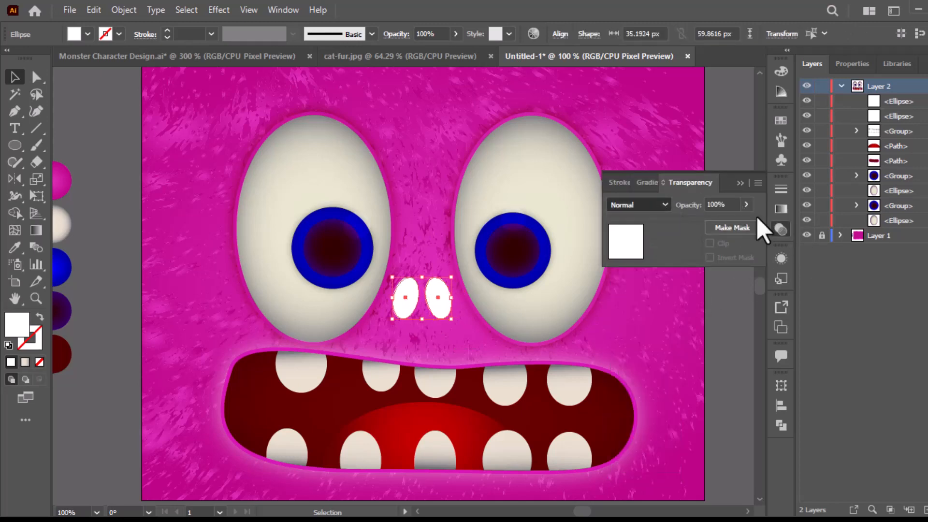
{"action": "left_click", "coordinate": [686, 207]}
{"action": "type", "text": "0"}
{"action": "key", "text": "Return"}
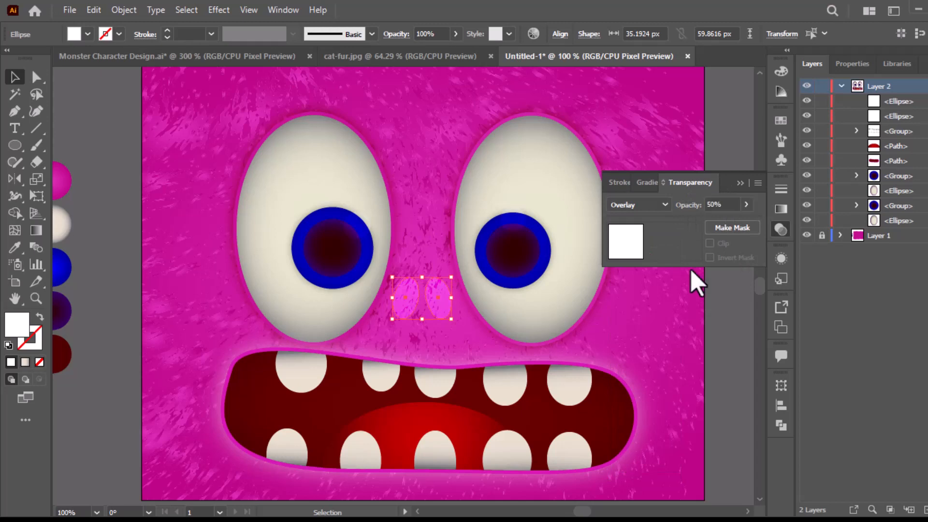
{"action": "left_click", "coordinate": [744, 275]}
{"action": "left_click", "coordinate": [781, 229]}
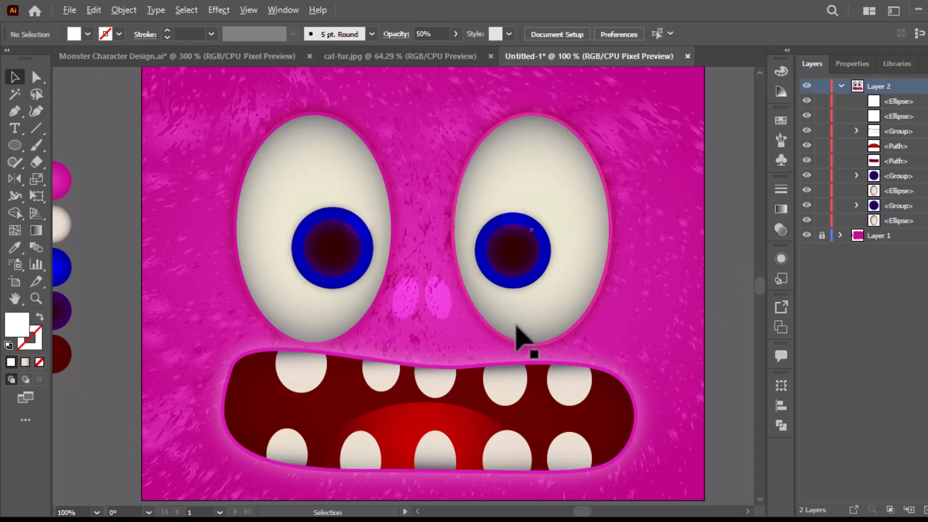
{"action": "scroll", "coordinate": [516, 326], "scroll_direction": "down", "scroll_amount": 2}
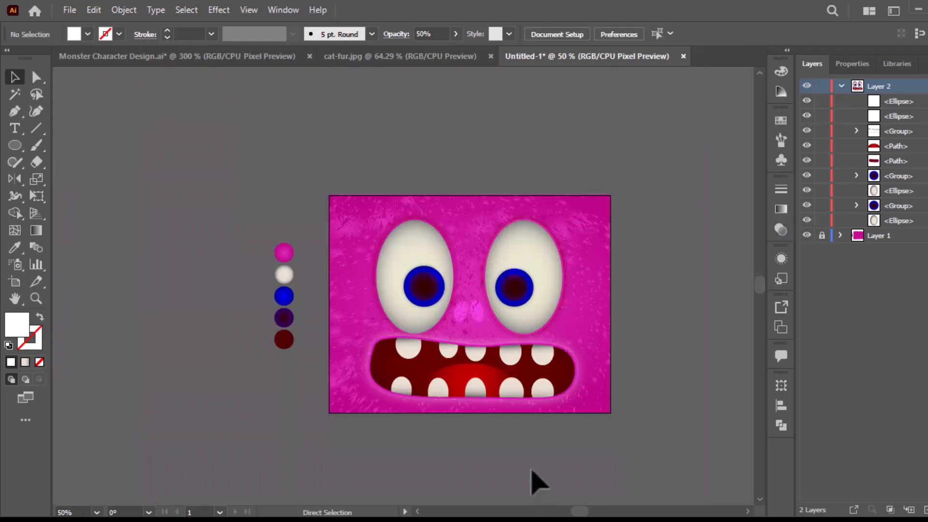
{"action": "scroll", "coordinate": [532, 479], "scroll_direction": "up", "scroll_amount": 2}
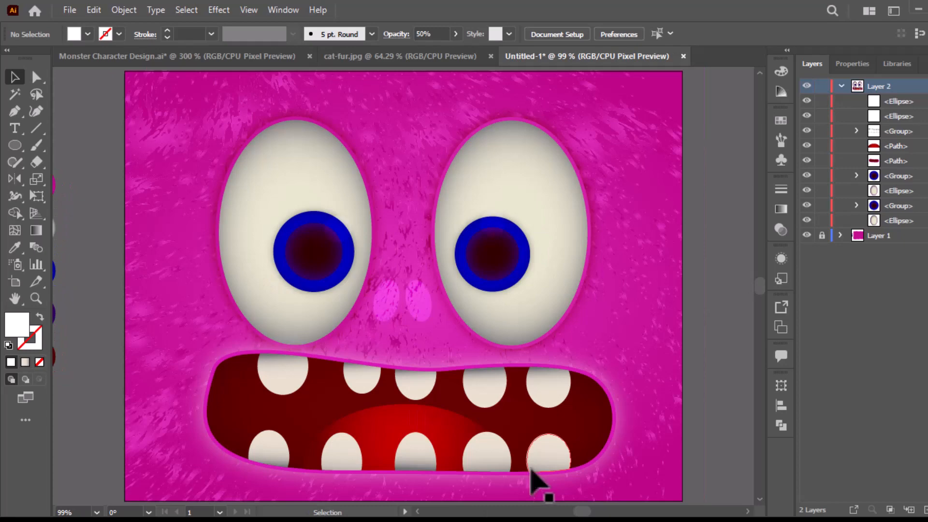